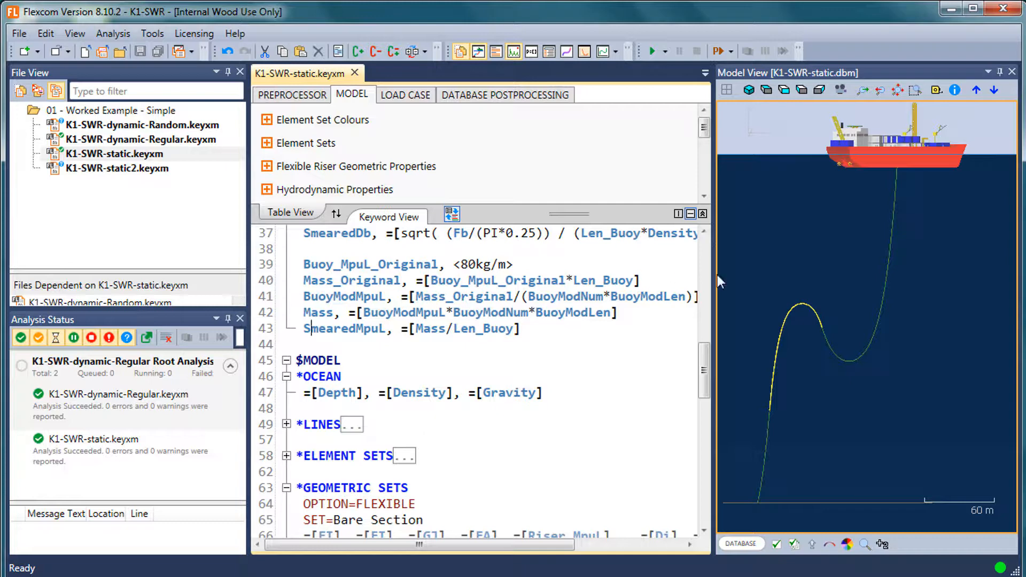
Widen the keyword editor by narrowing the panes on both sides of it, and show the RAO Response Plot.
drag(716, 277, 739, 274)
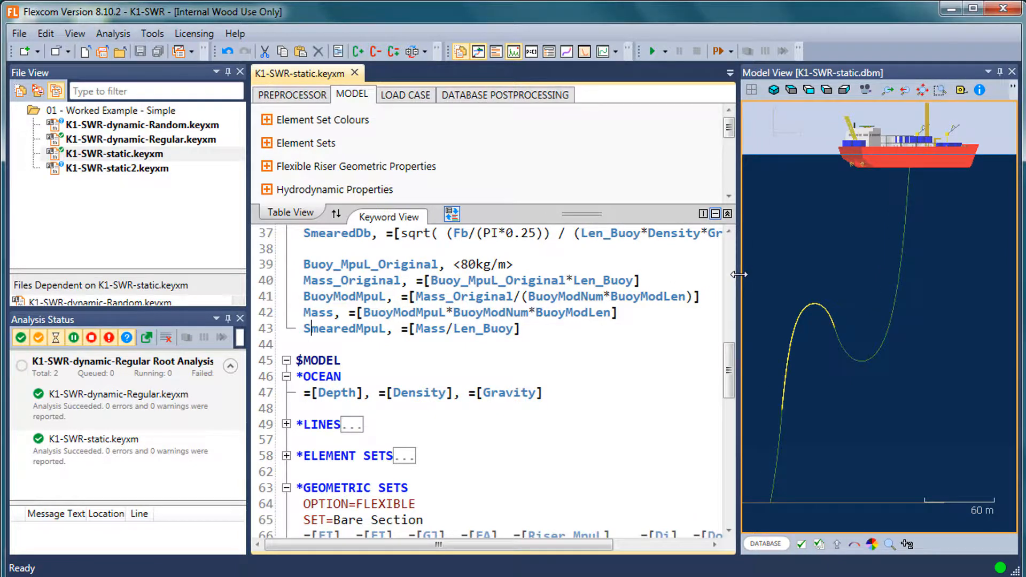
drag(249, 257, 187, 263)
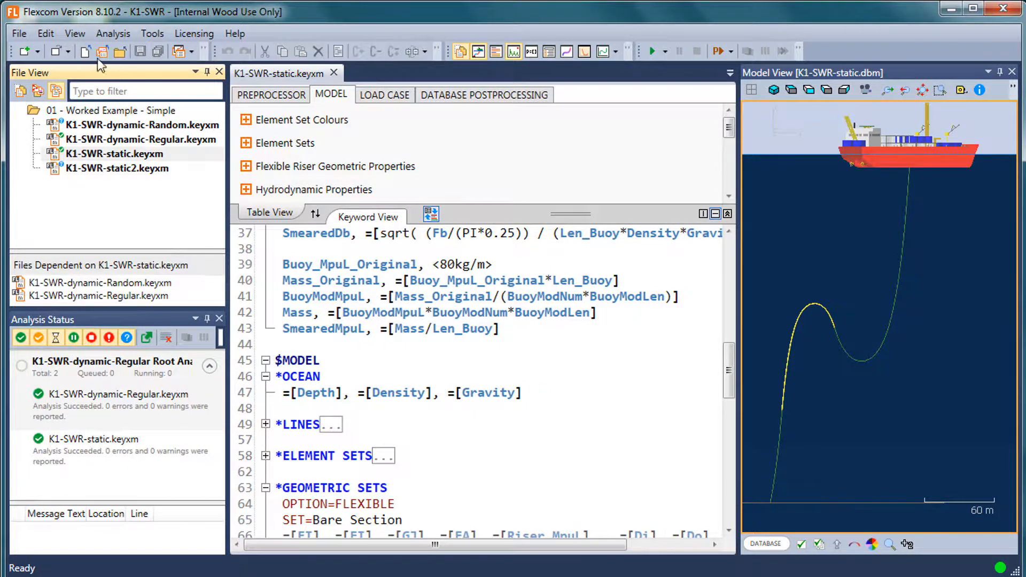
click(80, 35)
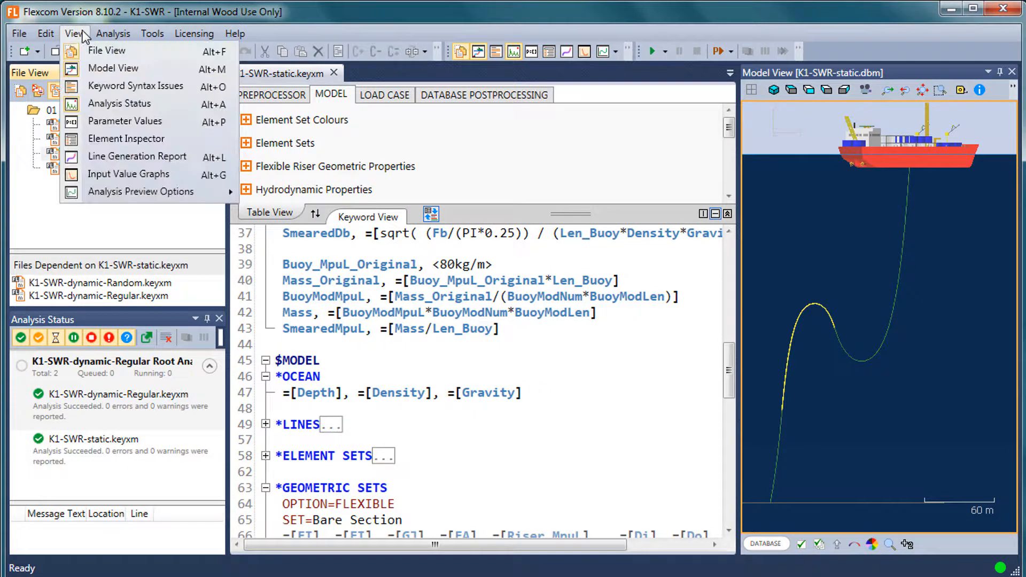
mouse_move(131, 194)
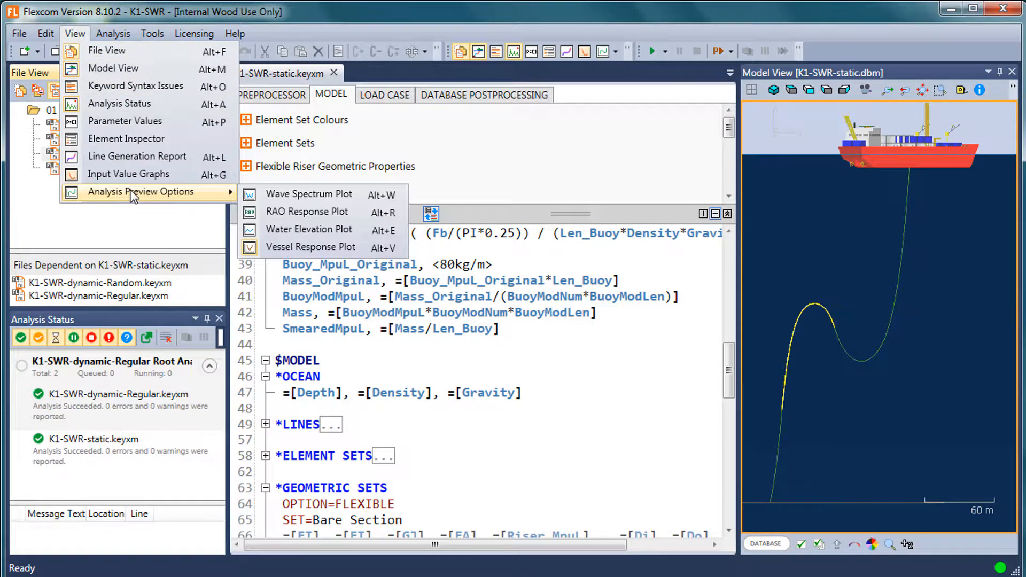
click(316, 212)
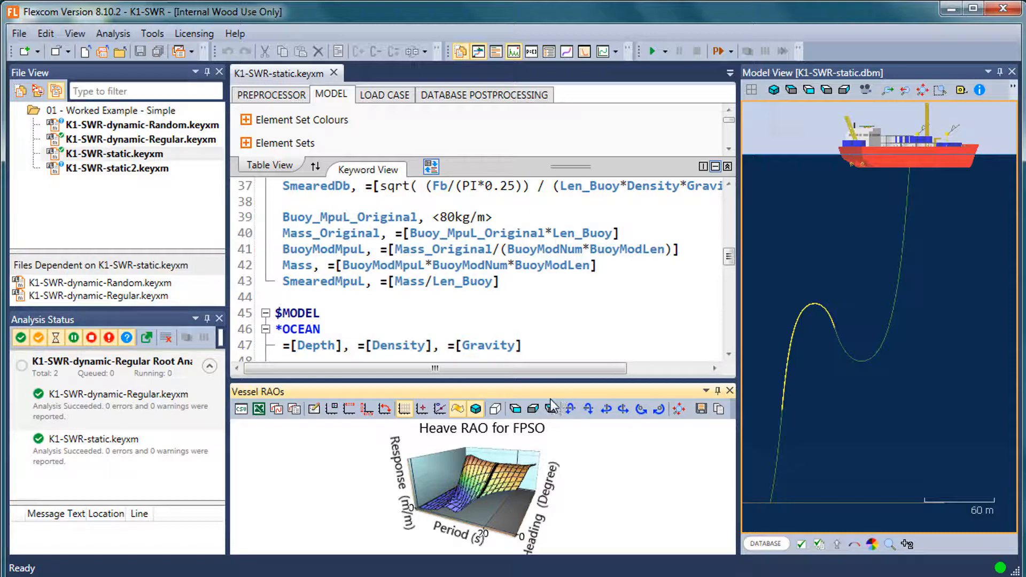
Dock the Vessel RAOs plot as a document tab and close the File View and Analysis Status panes.
drag(543, 391, 533, 297)
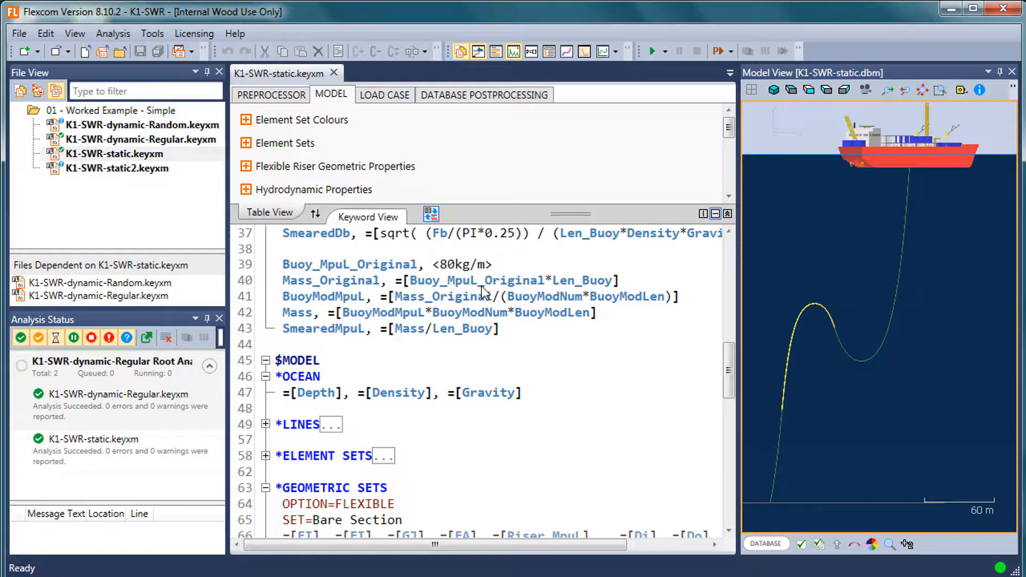
drag(537, 275, 479, 310)
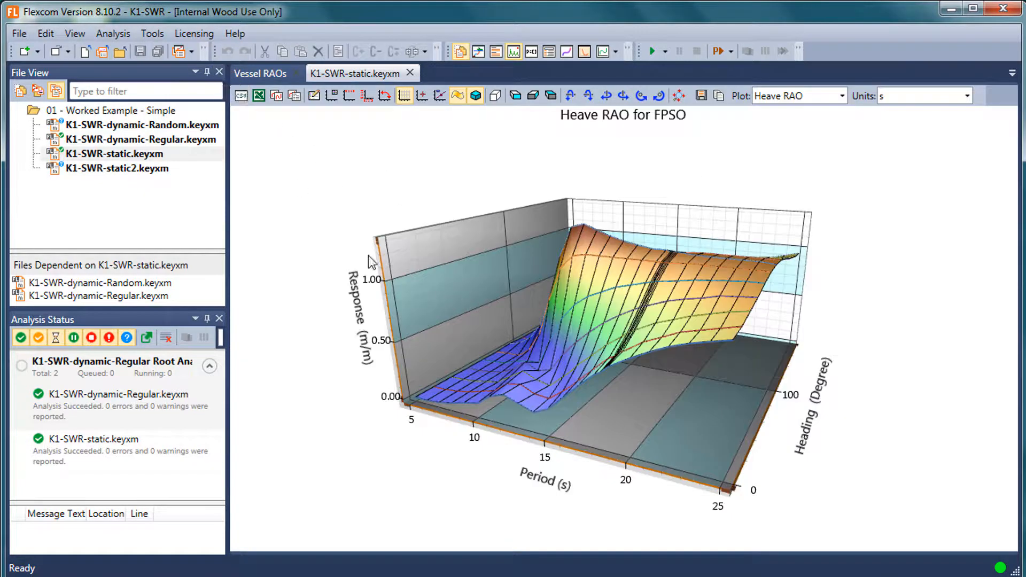
click(219, 71)
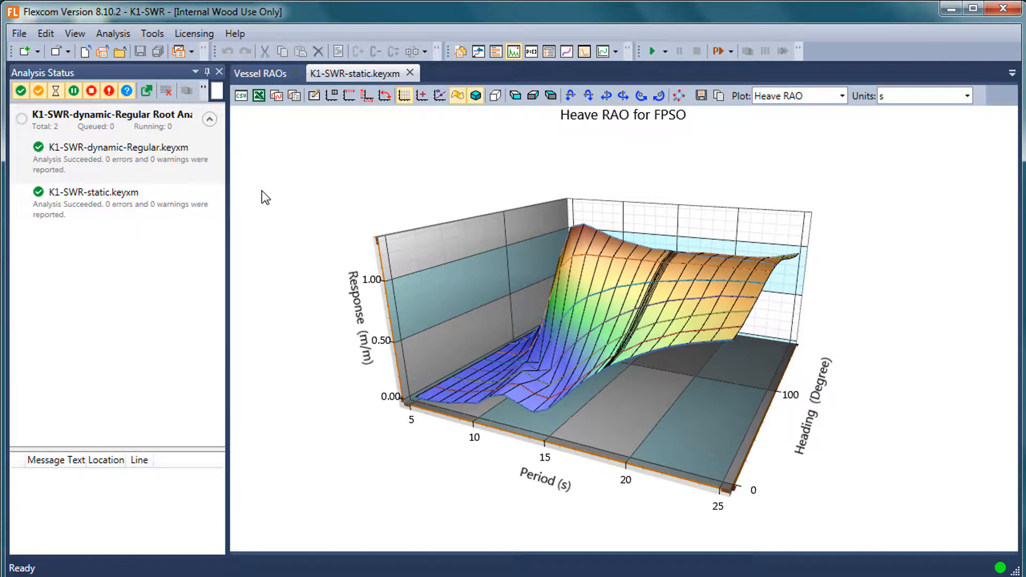
click(219, 71)
Inspect the 3D Heave RAO surface for the FPSO from other angles and reset its view.
drag(492, 328, 552, 379)
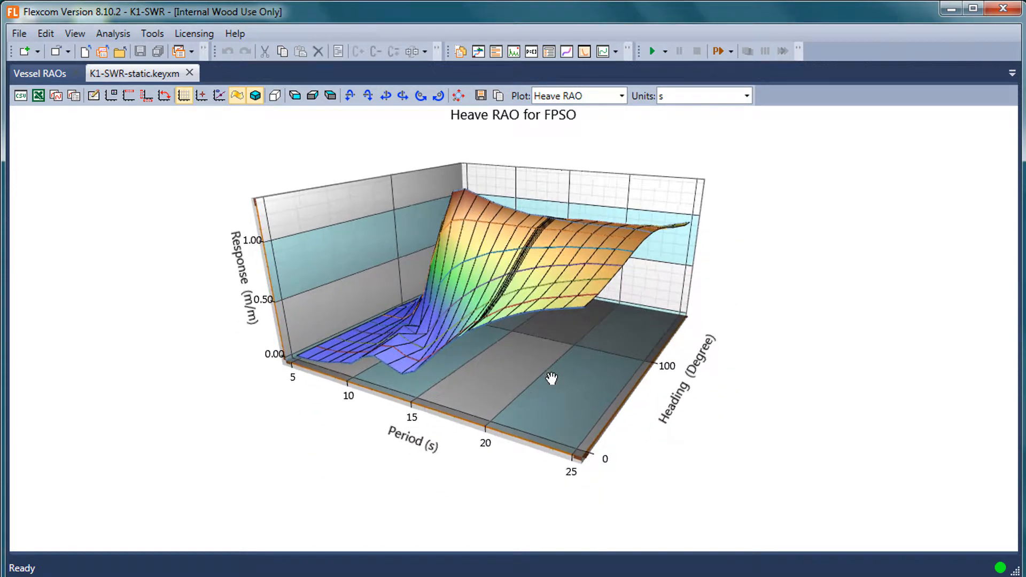
drag(488, 294, 536, 145)
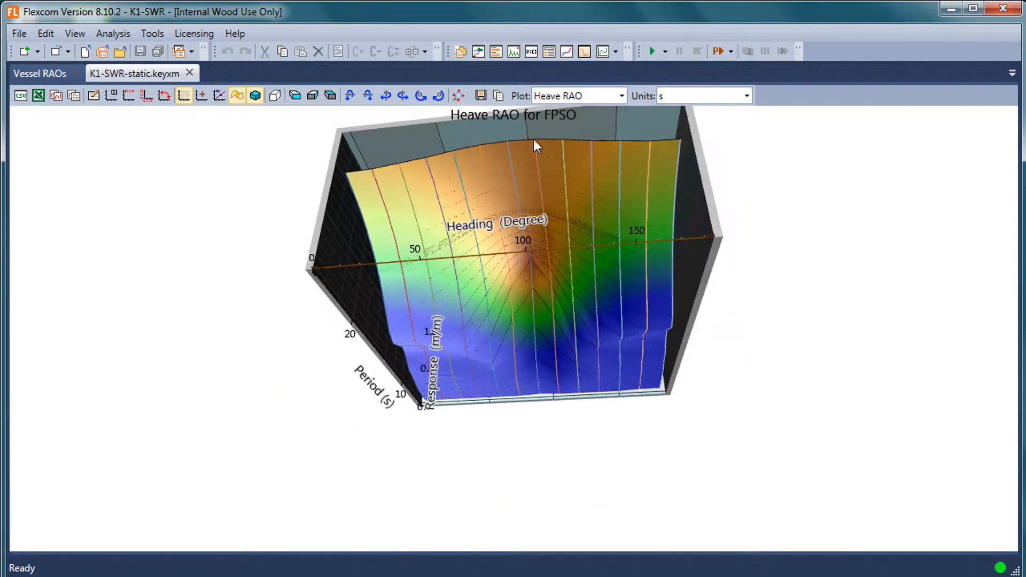
click(459, 96)
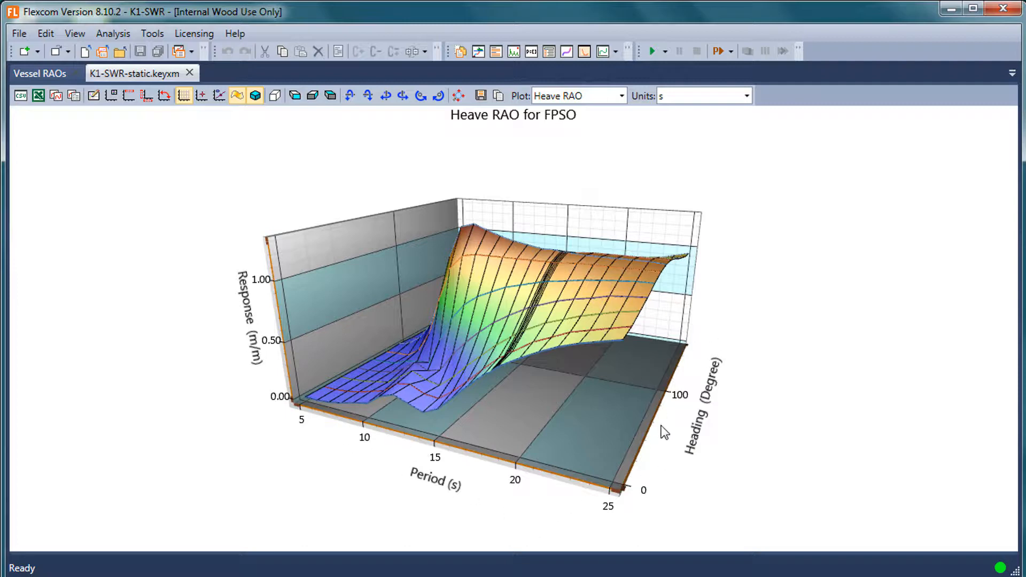
Plot the Surge RAO, Sway RAO and Pitch RAO of the FPSO one after another.
click(622, 97)
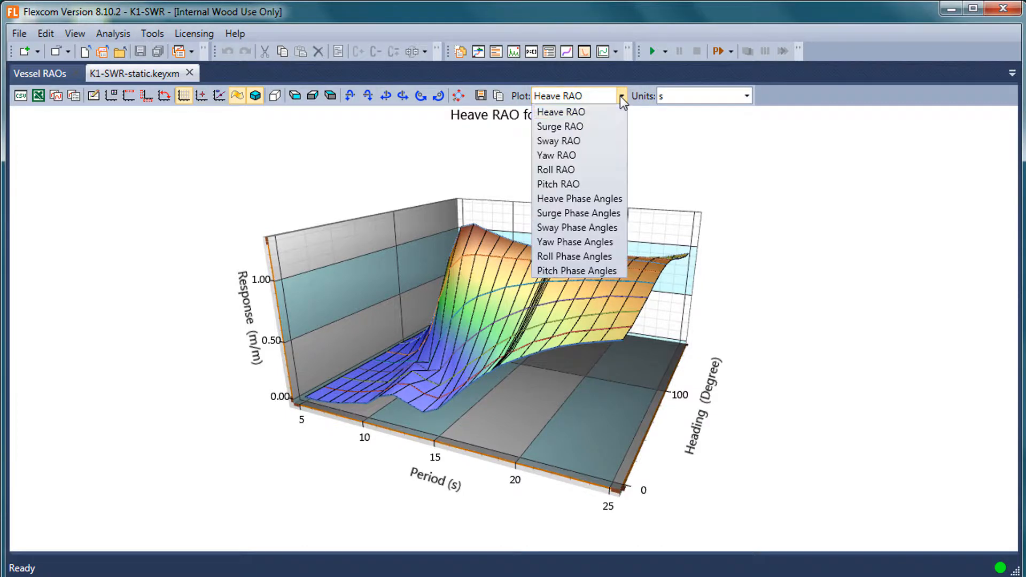
click(607, 108)
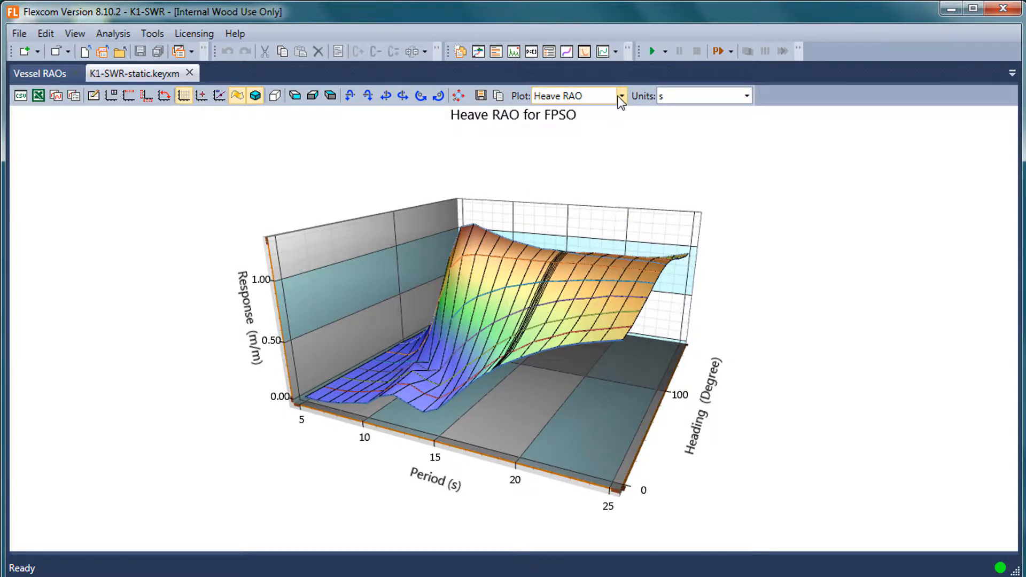
scroll(620, 100, down, 1)
click(620, 96)
click(588, 147)
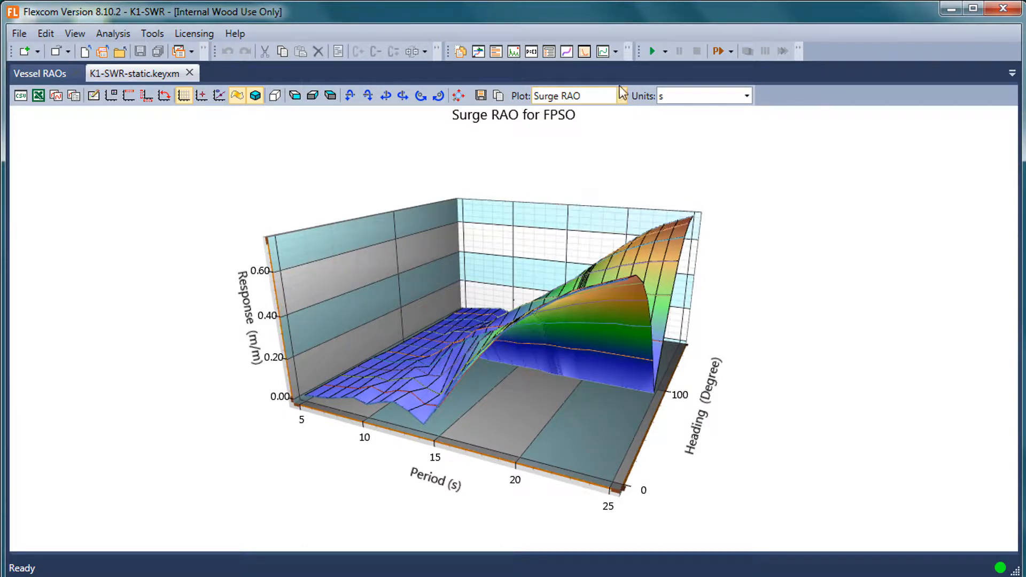
click(621, 98)
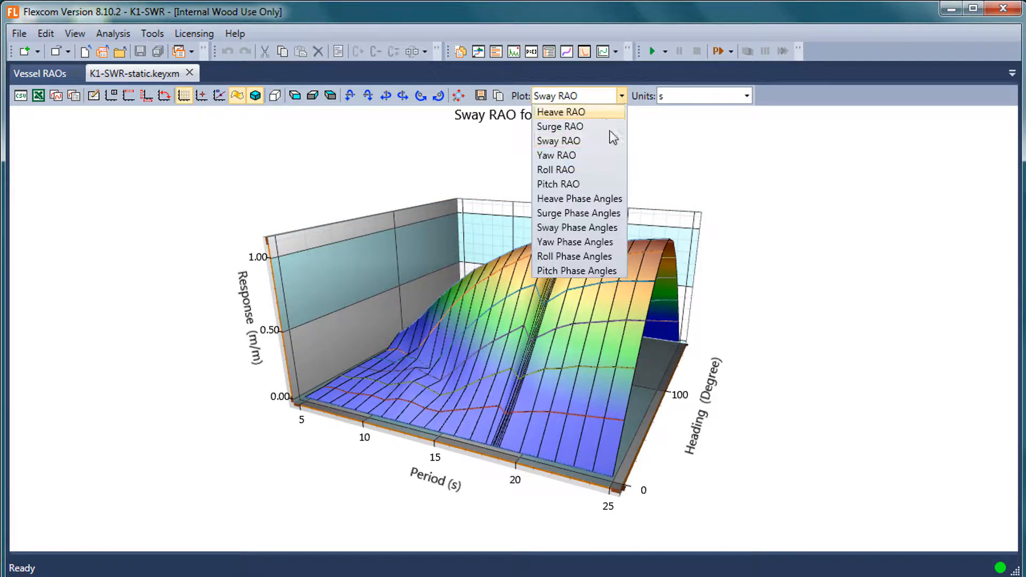
click(595, 182)
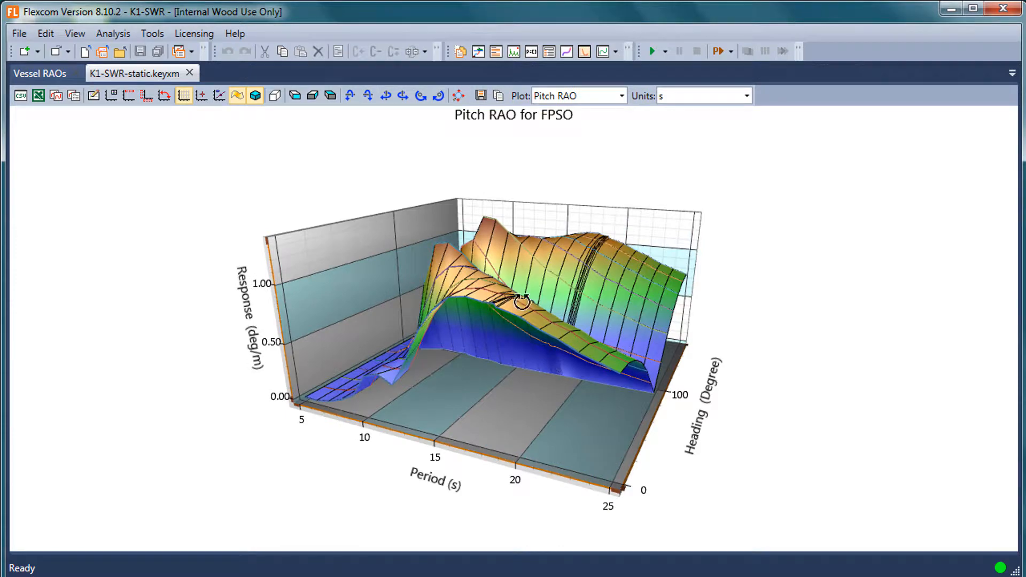
Rotate the Pitch RAO surface to inspect it and change it to a 2D plot.
drag(599, 188, 427, 401)
drag(520, 394, 559, 390)
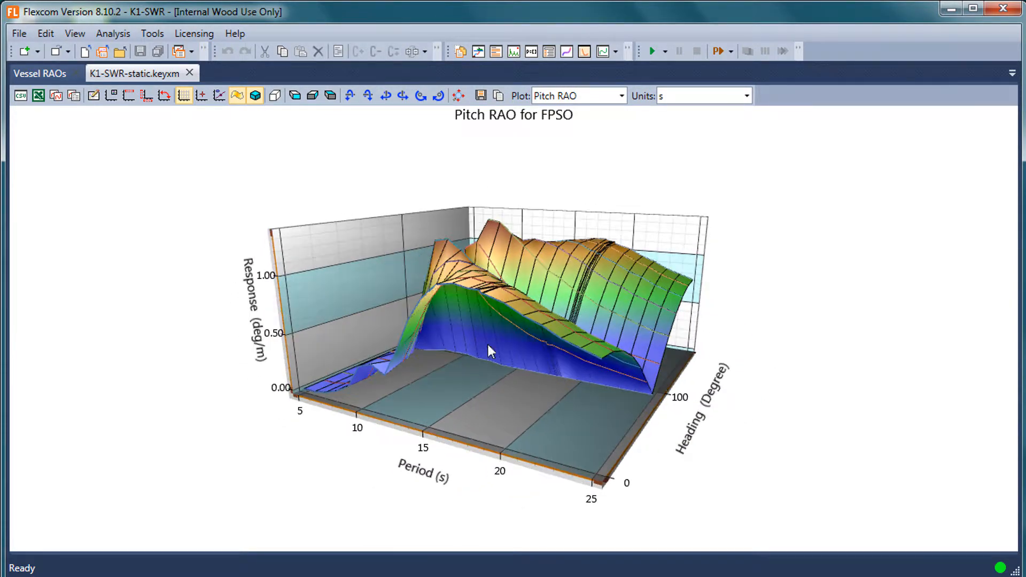
click(255, 97)
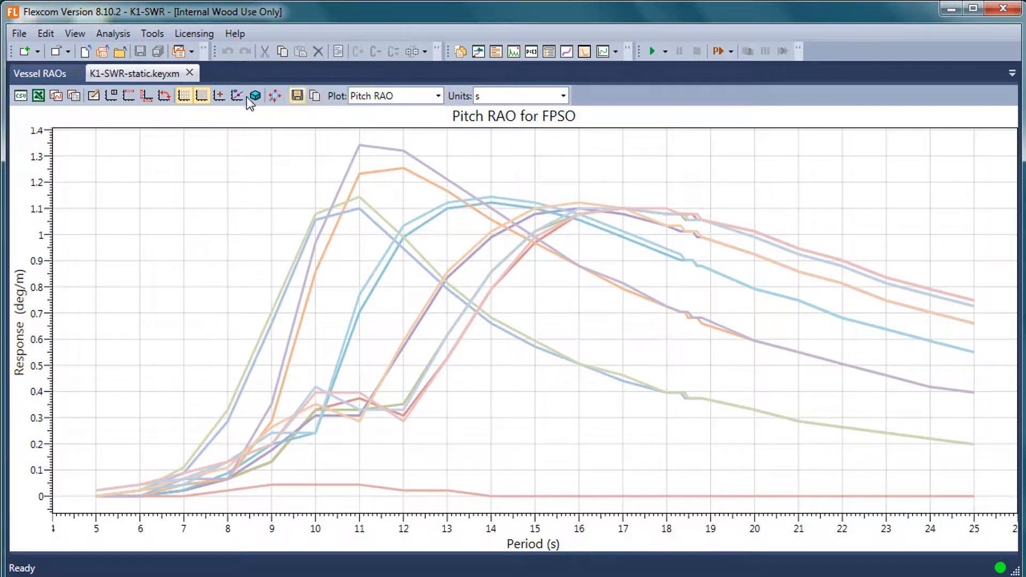
Close the Vessel RAOs plot and open K1-SWR-dynamic-Regular.keyxm from the restored File View.
click(75, 73)
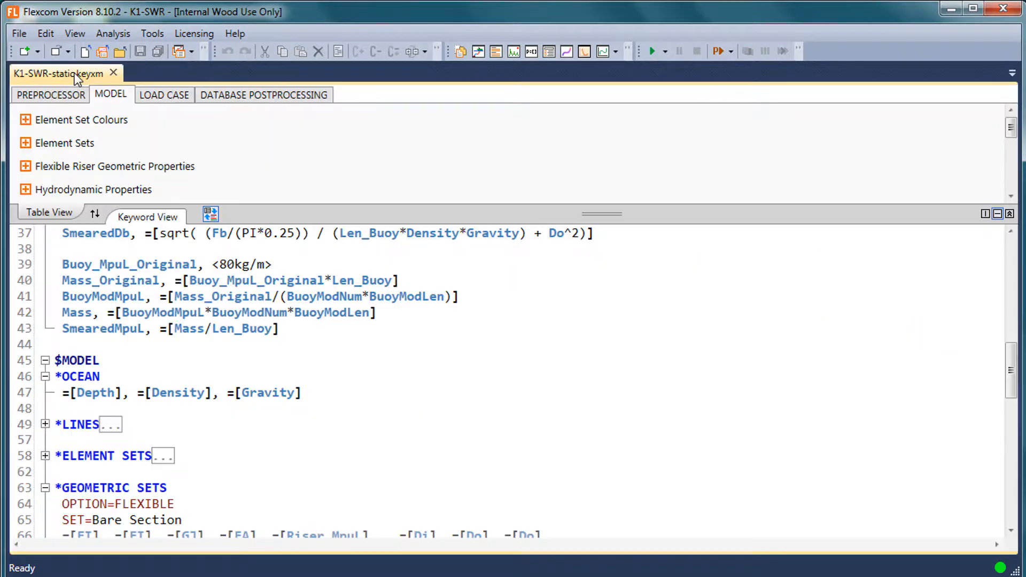
click(72, 34)
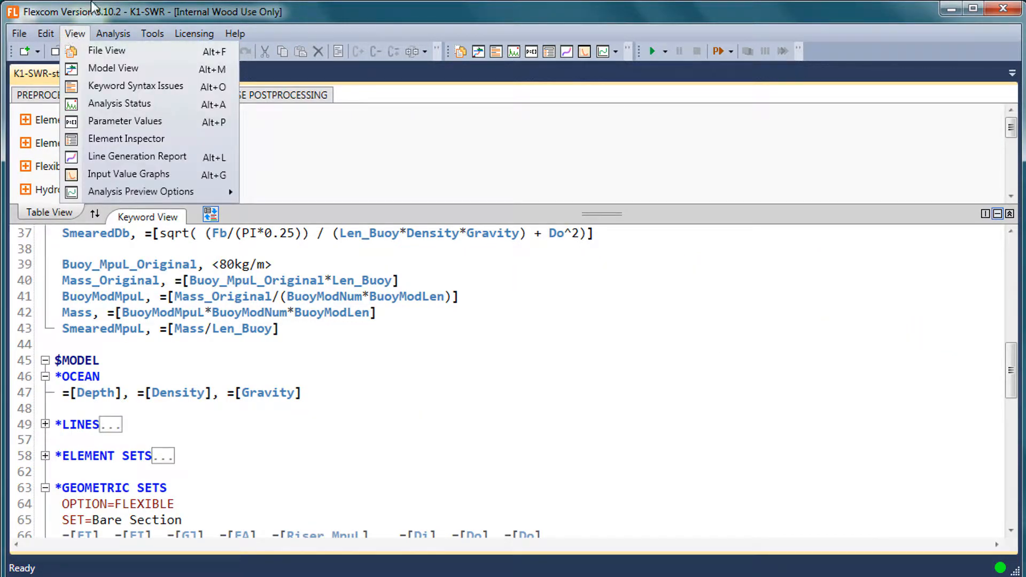
click(91, 6)
click(75, 34)
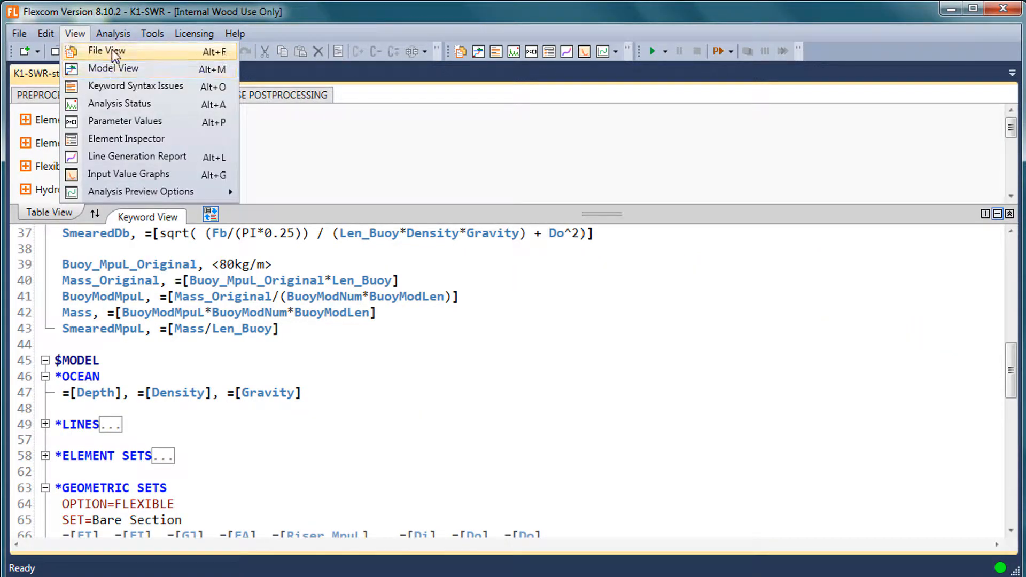
click(113, 51)
click(115, 141)
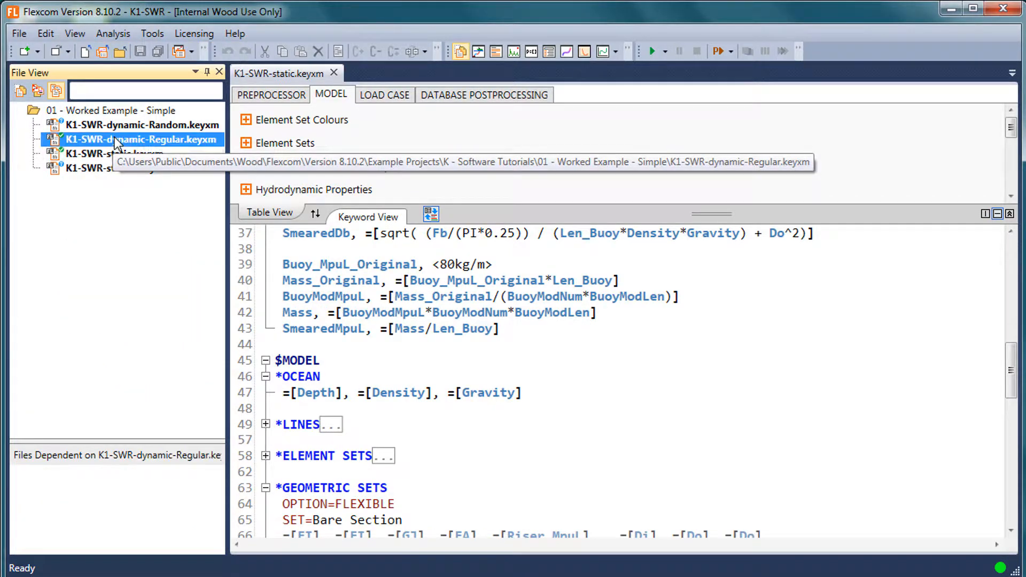
double_click(115, 142)
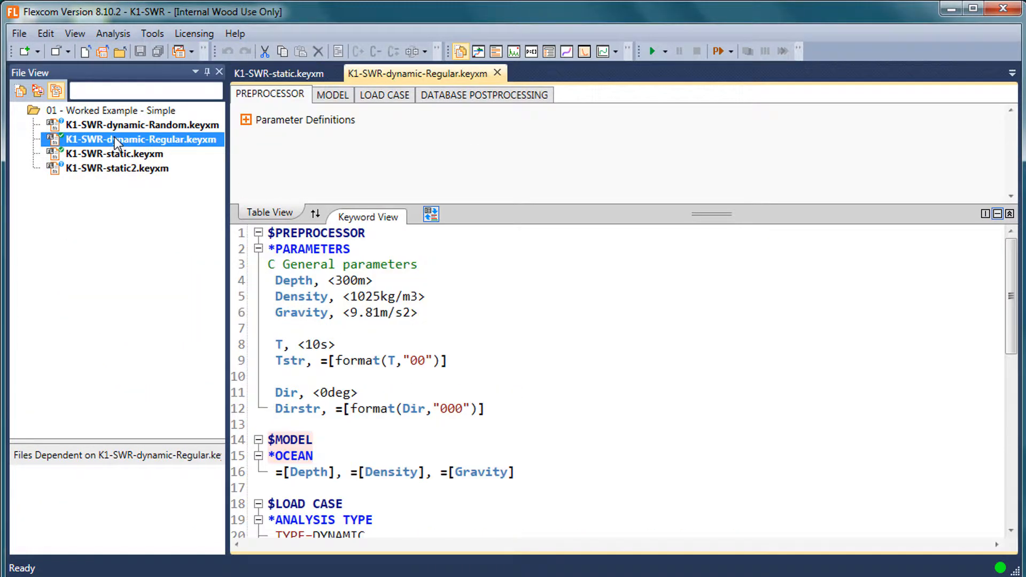
Show the Water Elevation Plot for the regular wave analysis and dock it as an enlarged document tab.
click(84, 34)
mouse_move(176, 194)
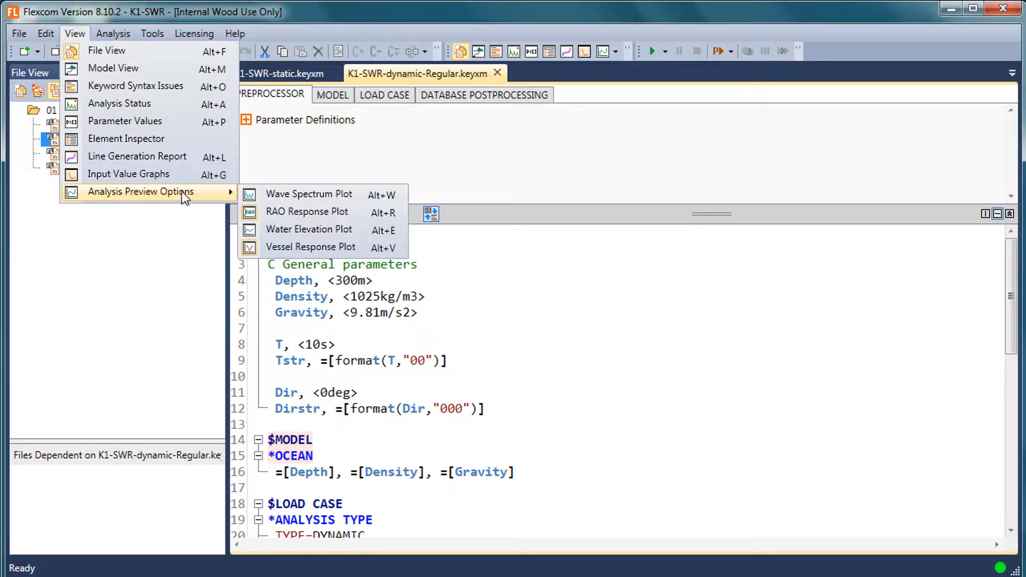
click(319, 233)
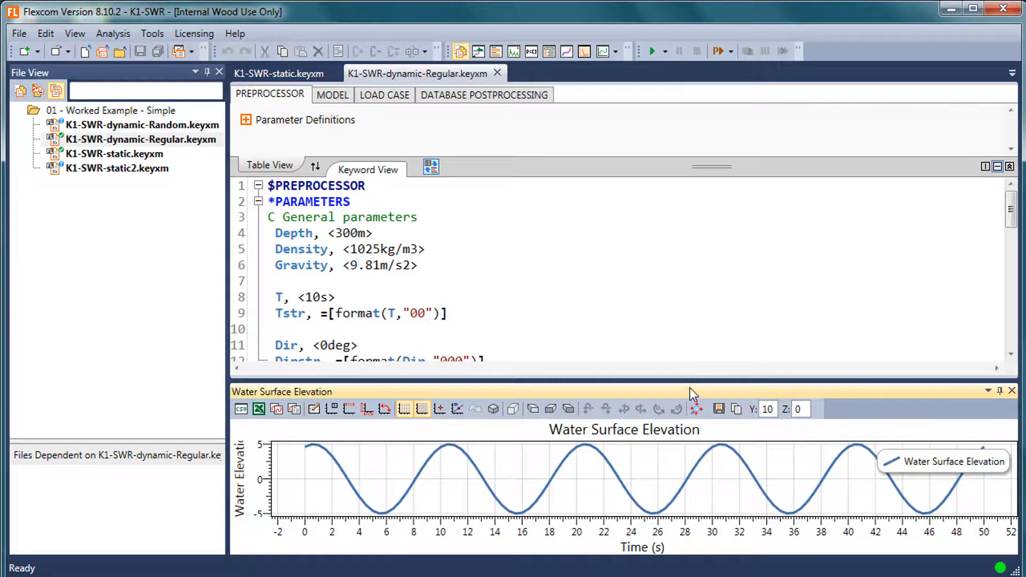
drag(686, 392, 620, 310)
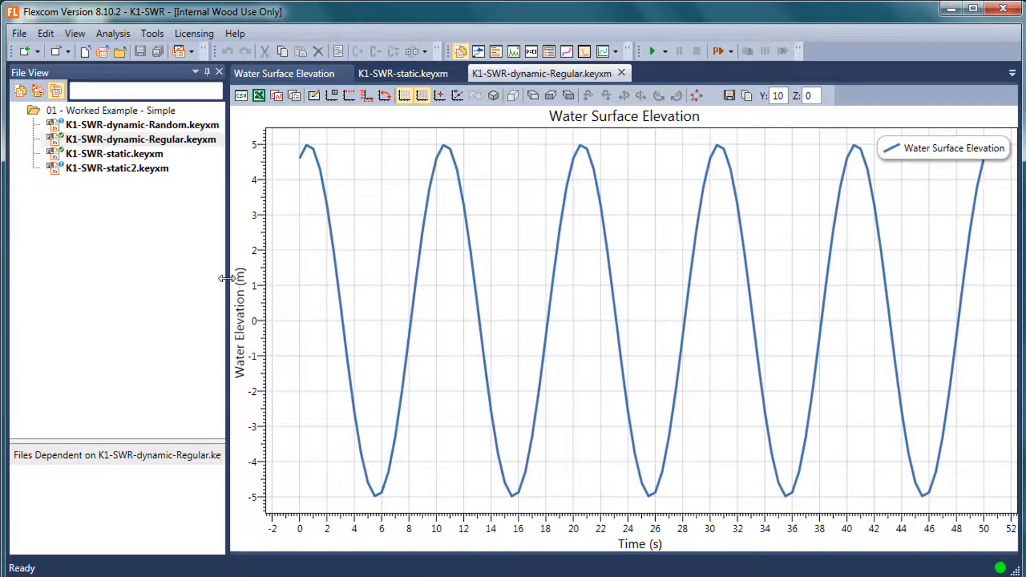
drag(227, 278, 147, 265)
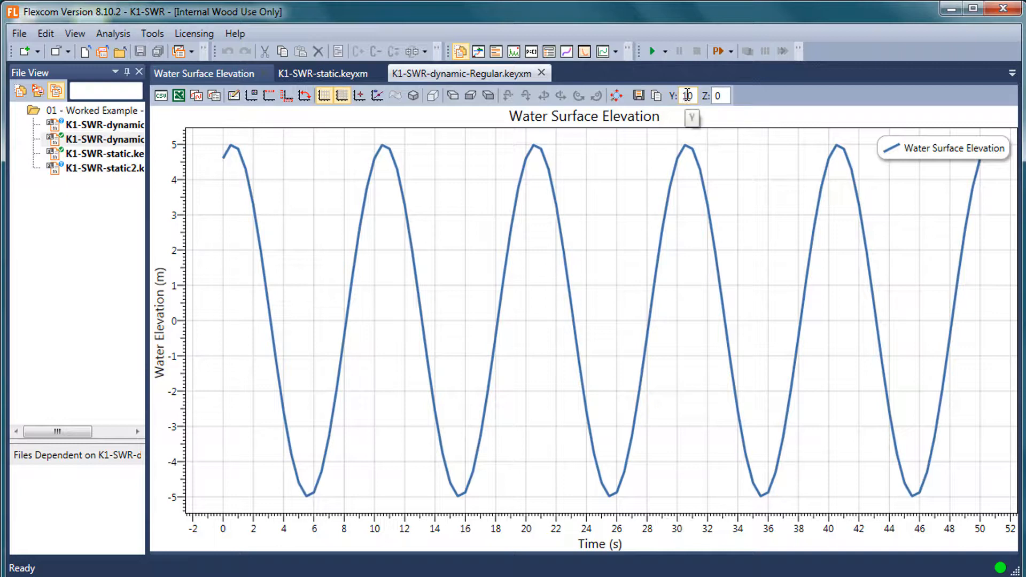
Set the Y location of the water surface elevation plot to 0.
drag(692, 95, 678, 97)
text(0)
key(Return)
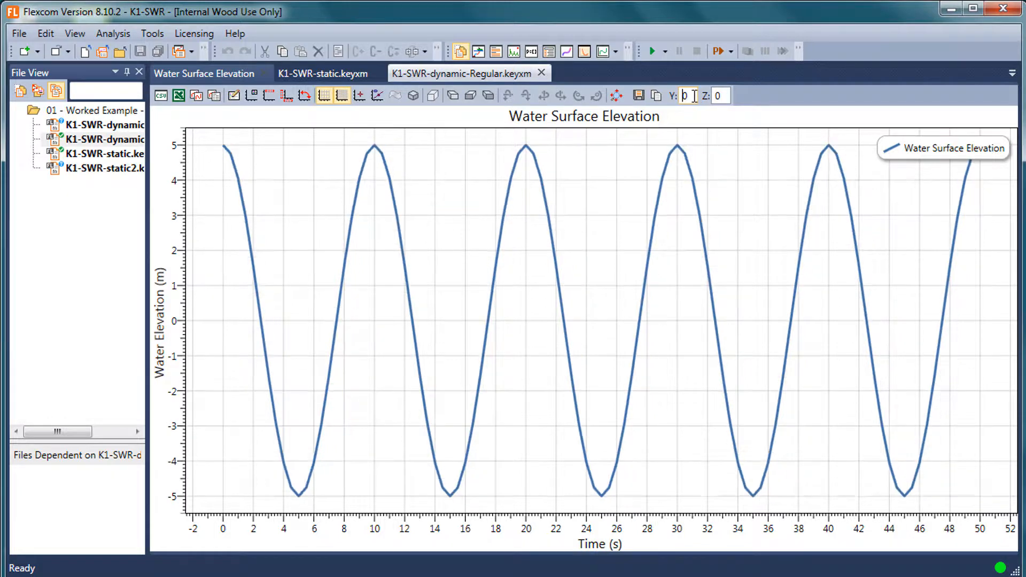
Show the Model View beside the elevation plot and orient it to the side elevation of the vessel and riser.
click(75, 33)
click(111, 72)
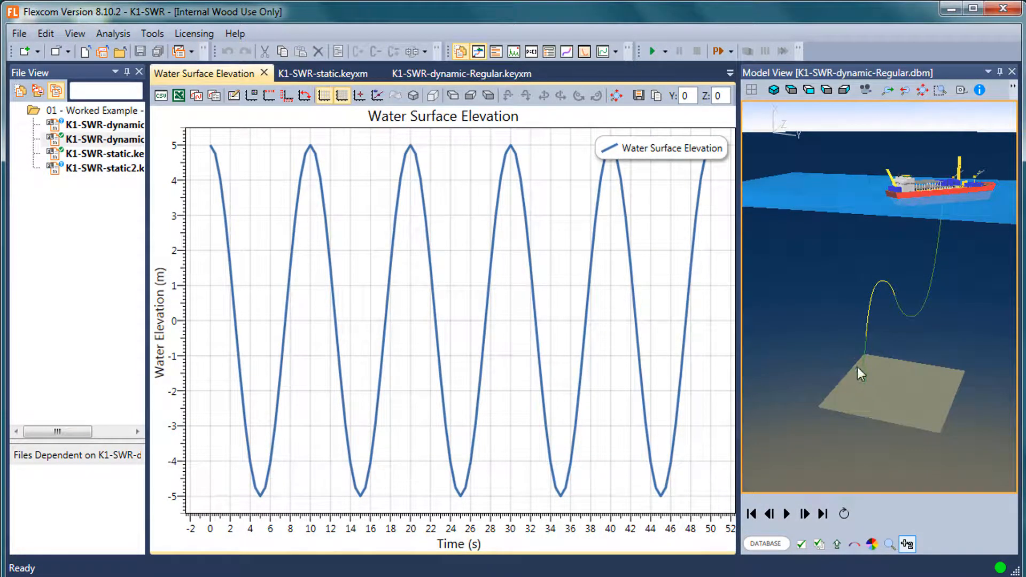
scroll(859, 367, up, 1)
scroll(859, 368, down, 2)
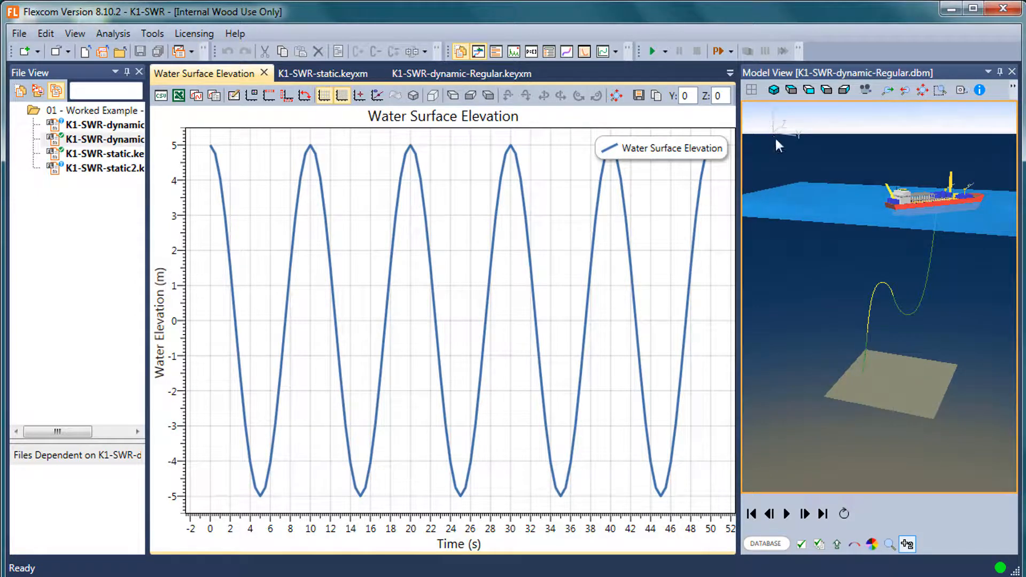
drag(776, 139, 850, 278)
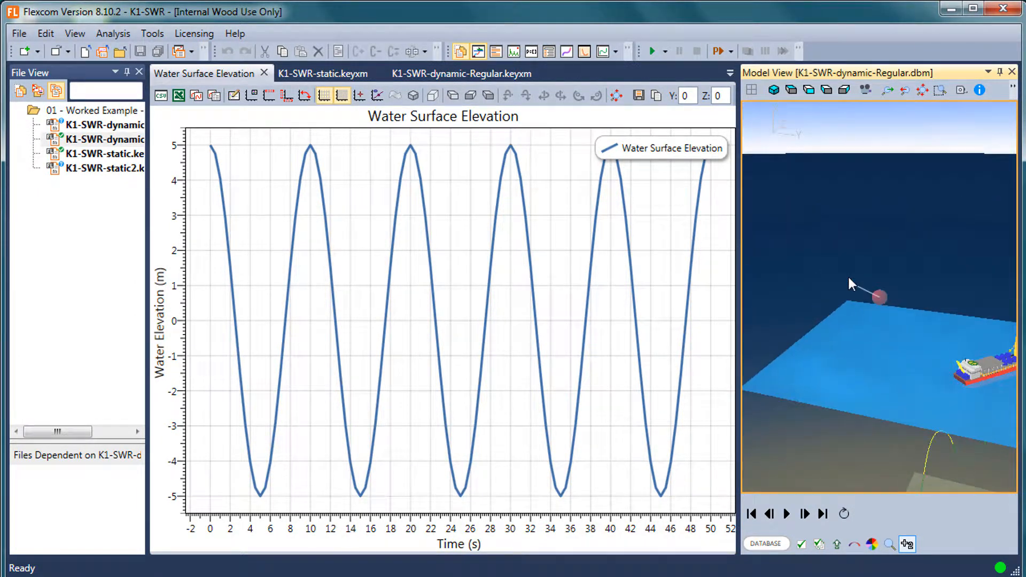
click(808, 89)
drag(864, 382, 834, 143)
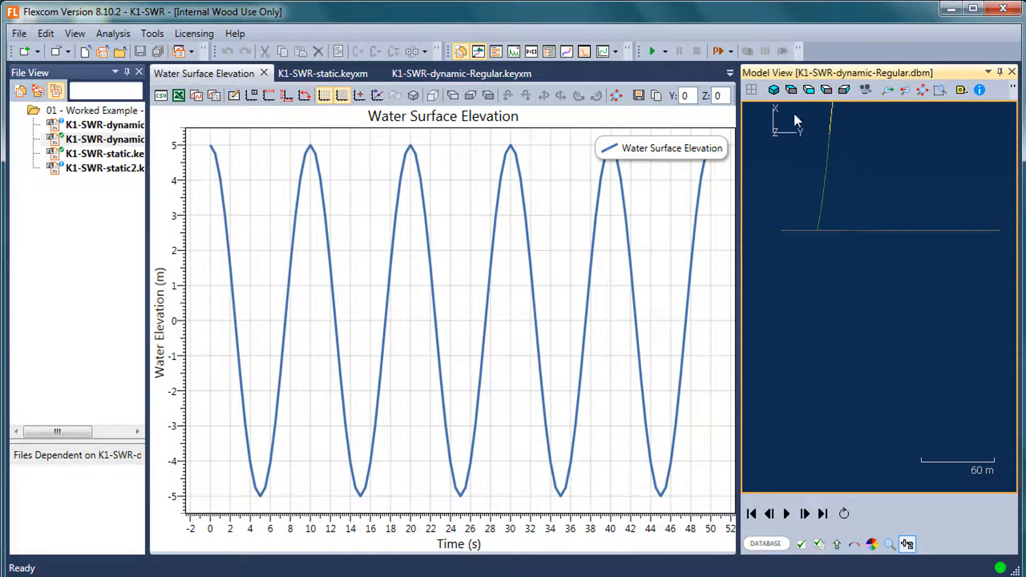
drag(815, 170, 830, 308)
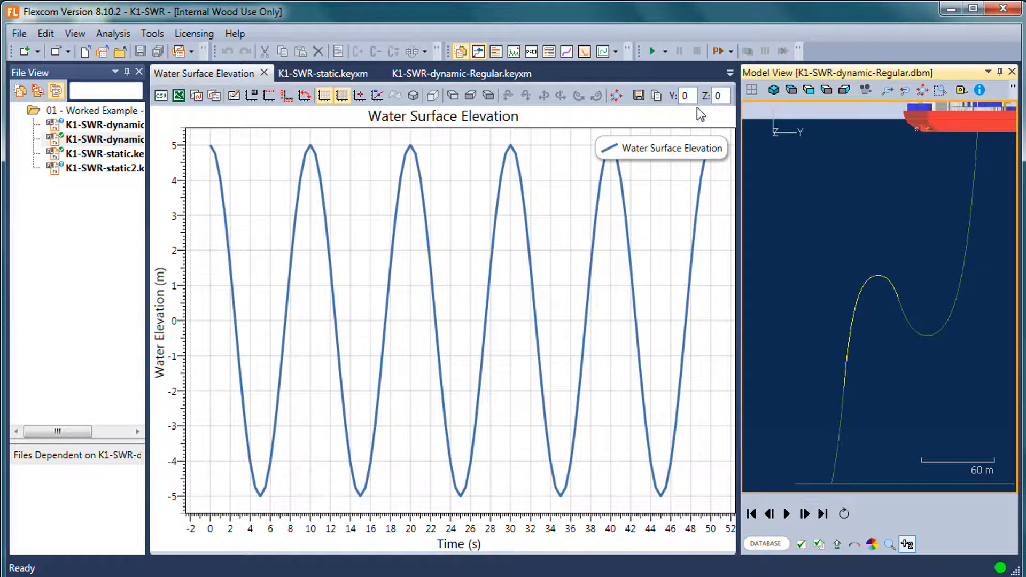
Set the Y location of the water surface elevation plot to 20.
click(685, 97)
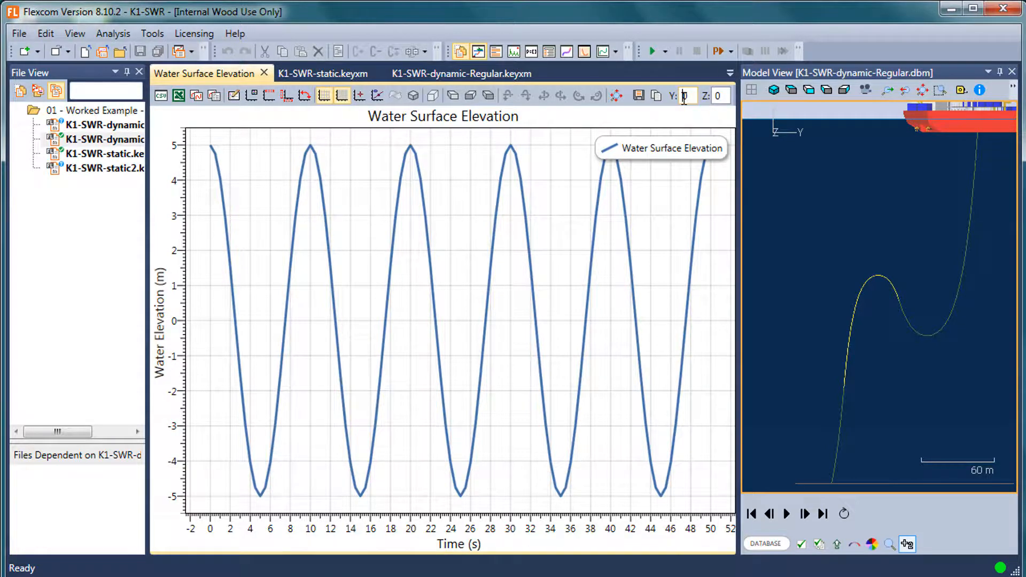
text(2)
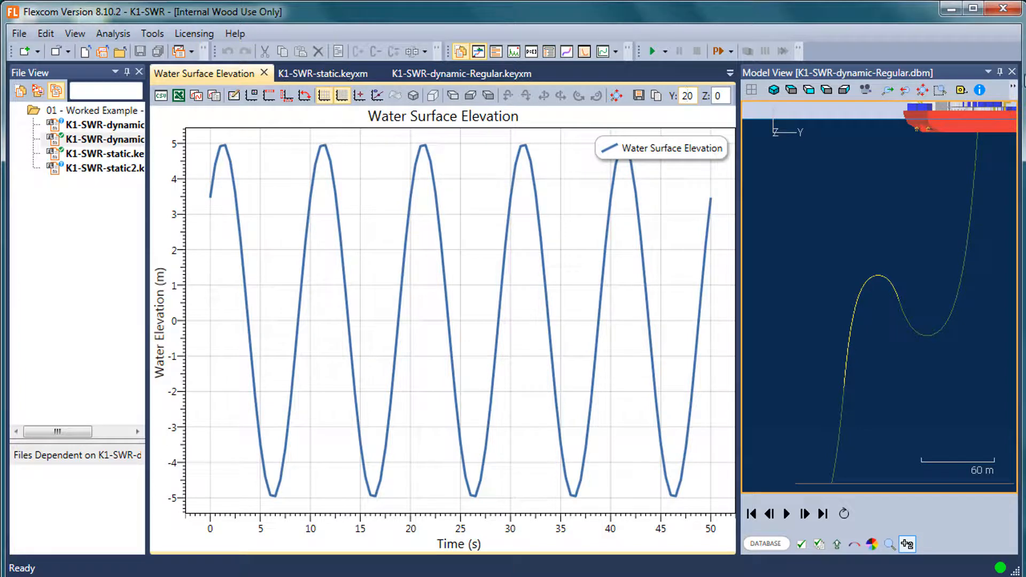
Close the Model View and show the Vessel Response Plot for the regular wave analysis.
click(1012, 72)
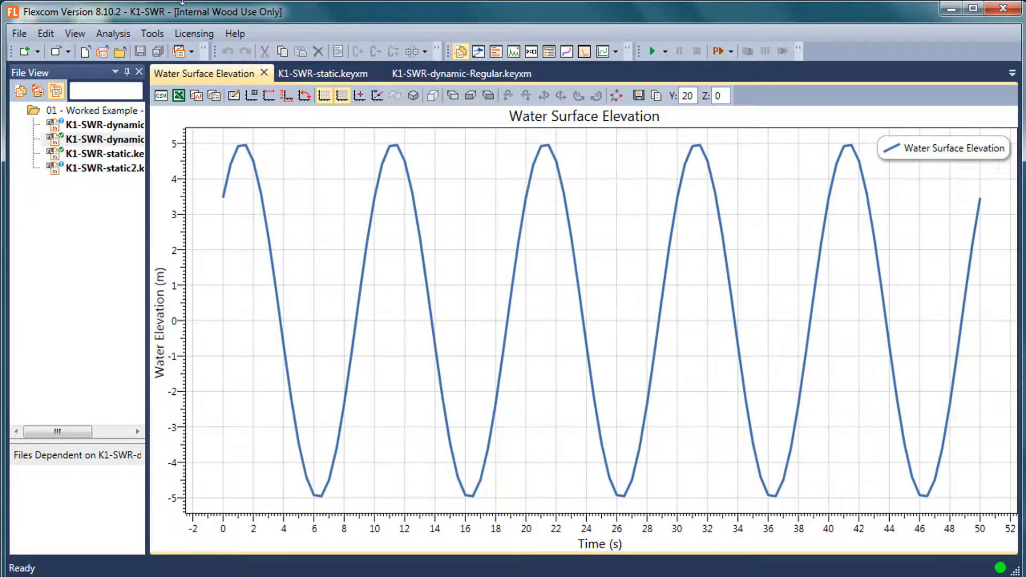
click(69, 35)
mouse_move(103, 38)
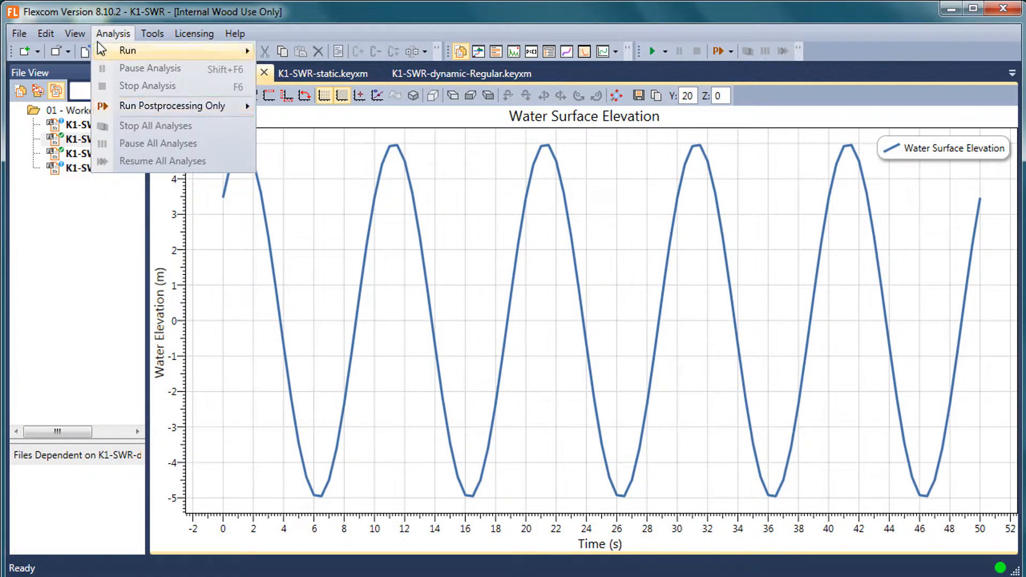
mouse_move(126, 190)
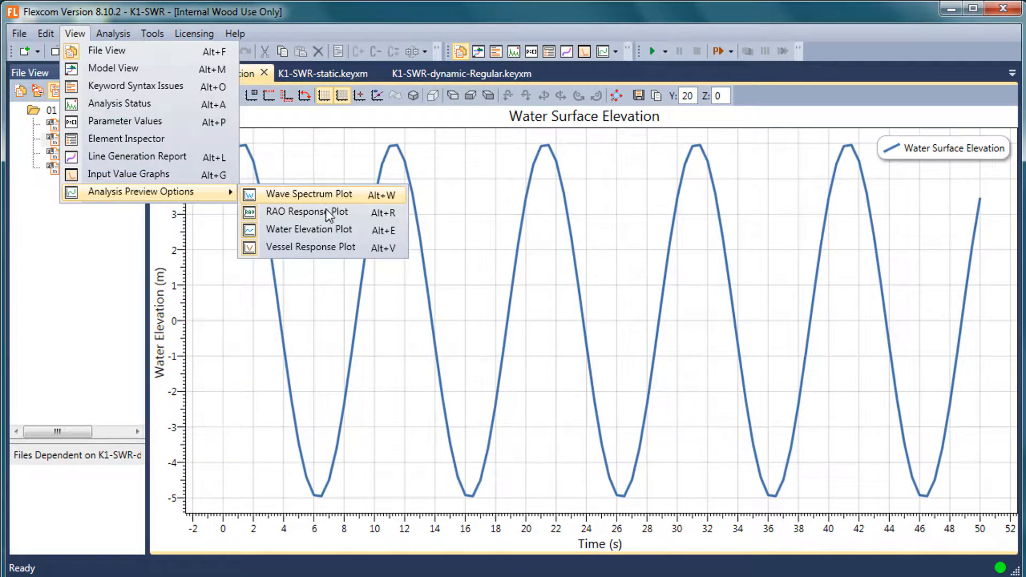
click(313, 247)
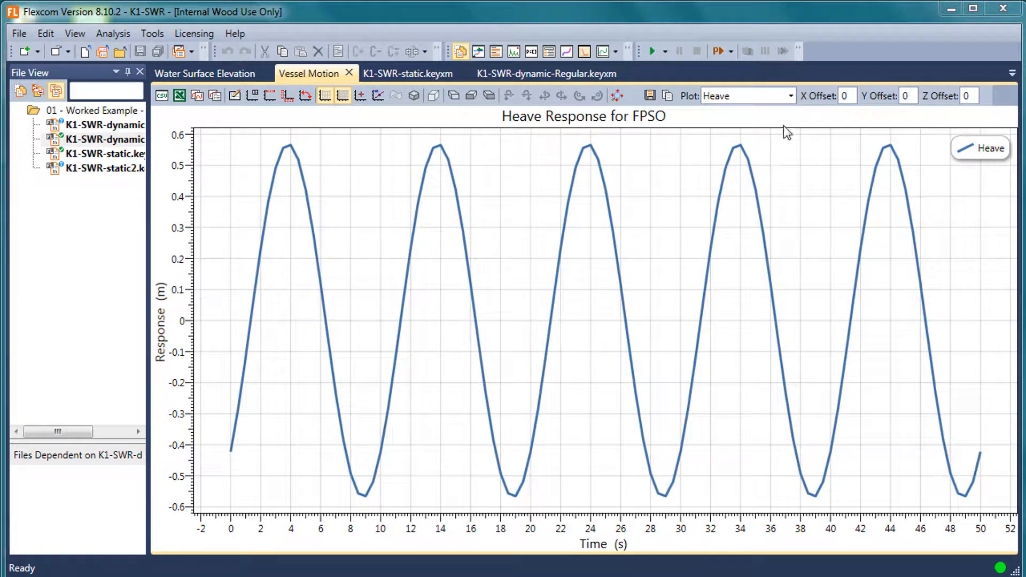
Display the FPSO's surge response and its pitch response in the vessel motion plot.
click(790, 96)
click(757, 129)
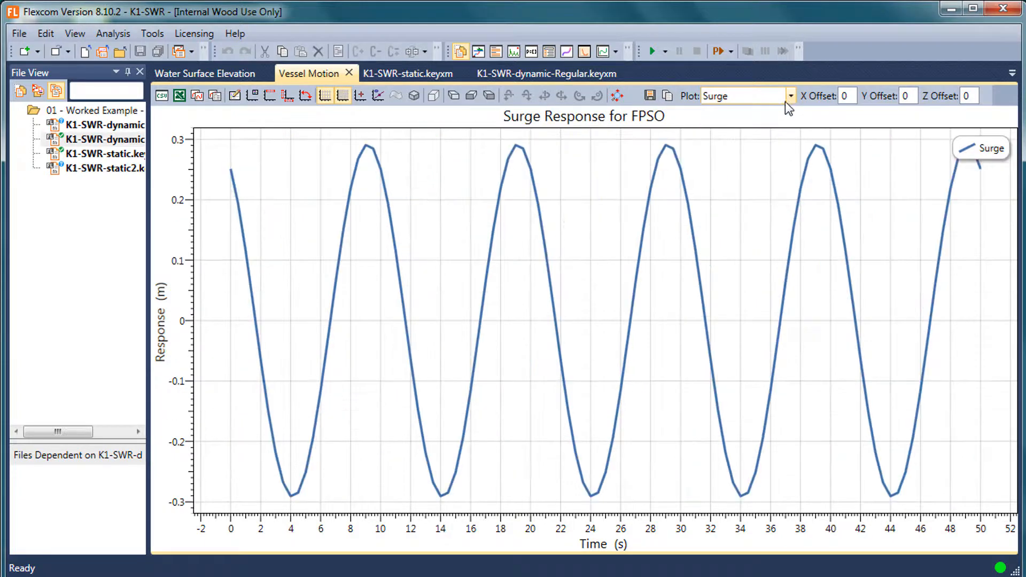
click(792, 97)
click(759, 181)
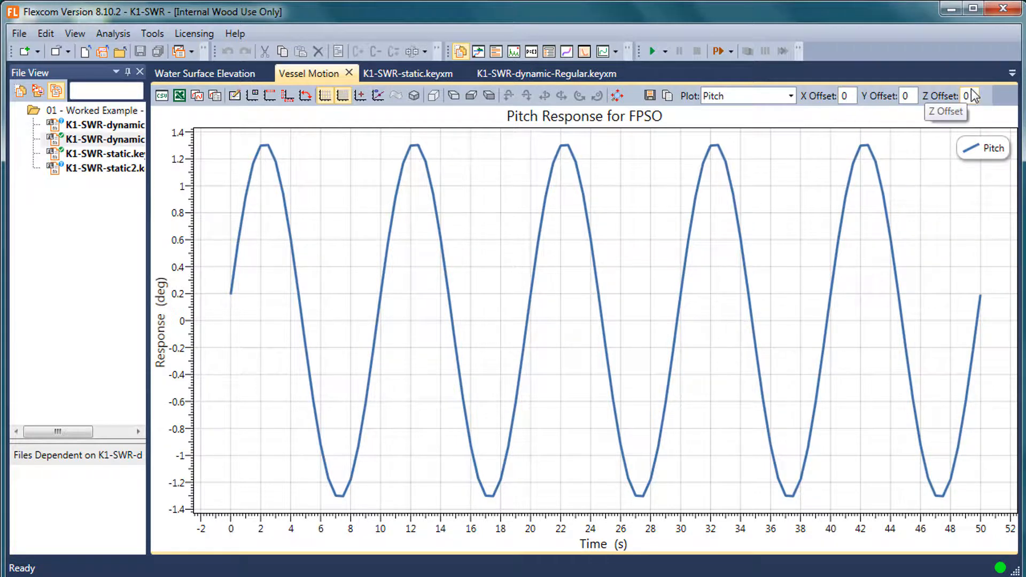
Set the vessel motion plot's offsets to X 6, Y 5 and Z 5 and display the heave response.
double_click(844, 96)
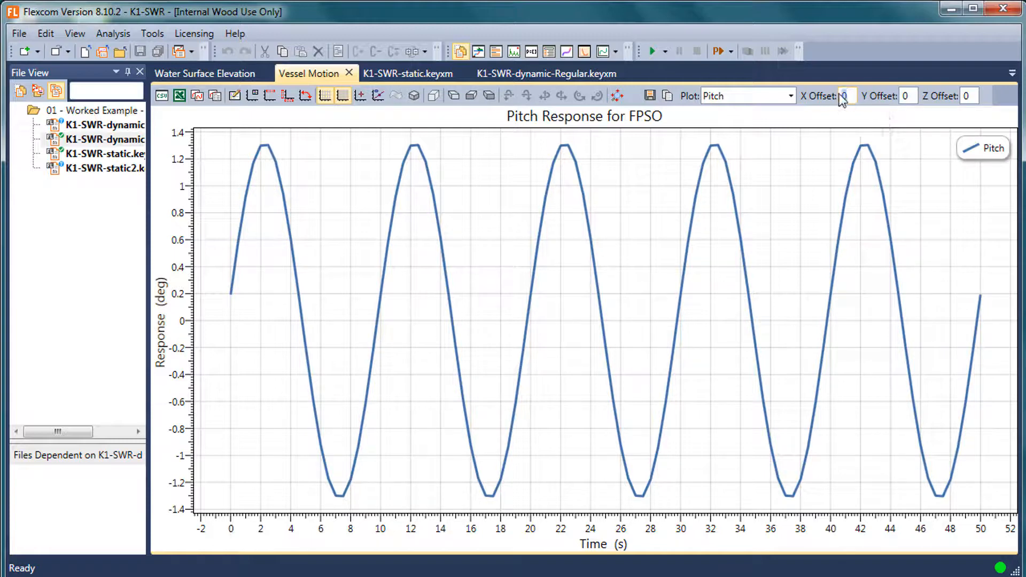
double_click(909, 97)
text(5)
double_click(966, 96)
text(5)
click(845, 100)
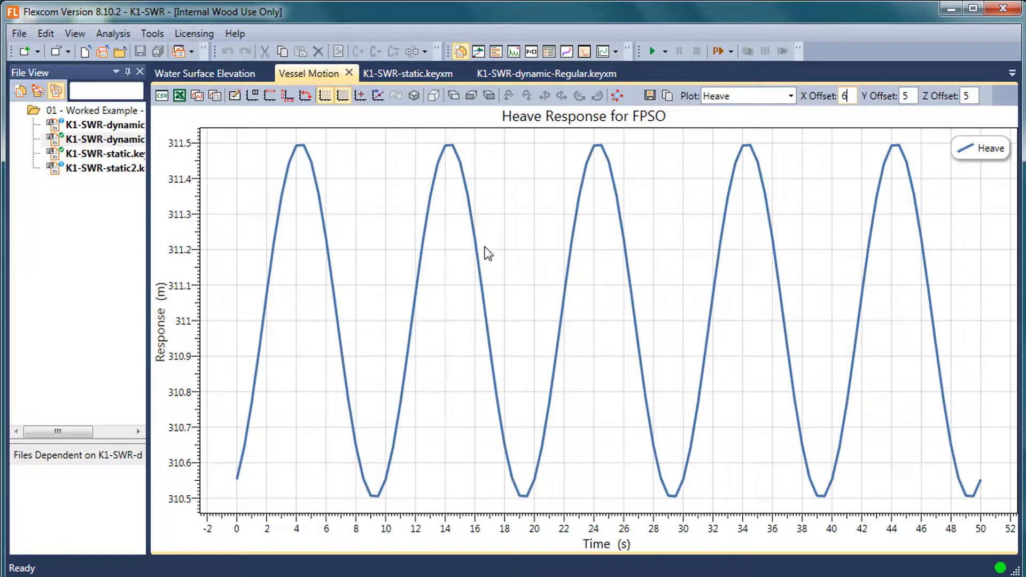
click(786, 97)
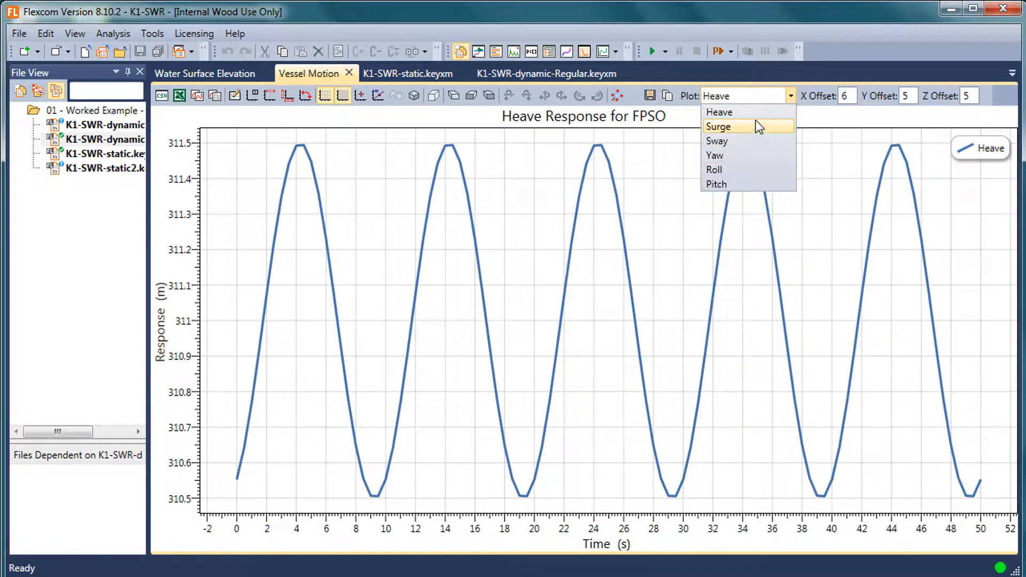
click(755, 111)
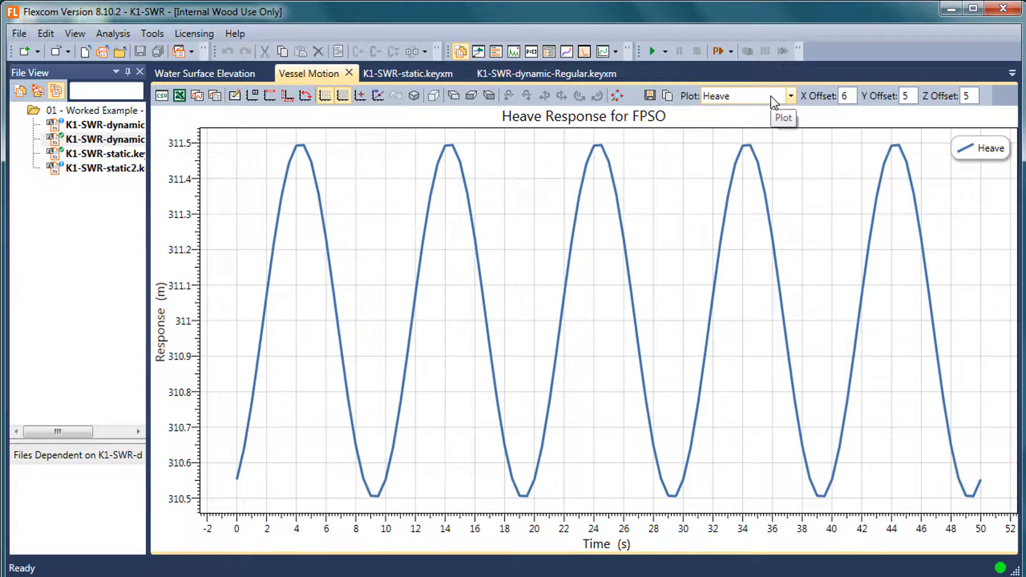
Compare the water surface elevation and vessel motion plots, and widen the File View to fit the file names.
click(211, 73)
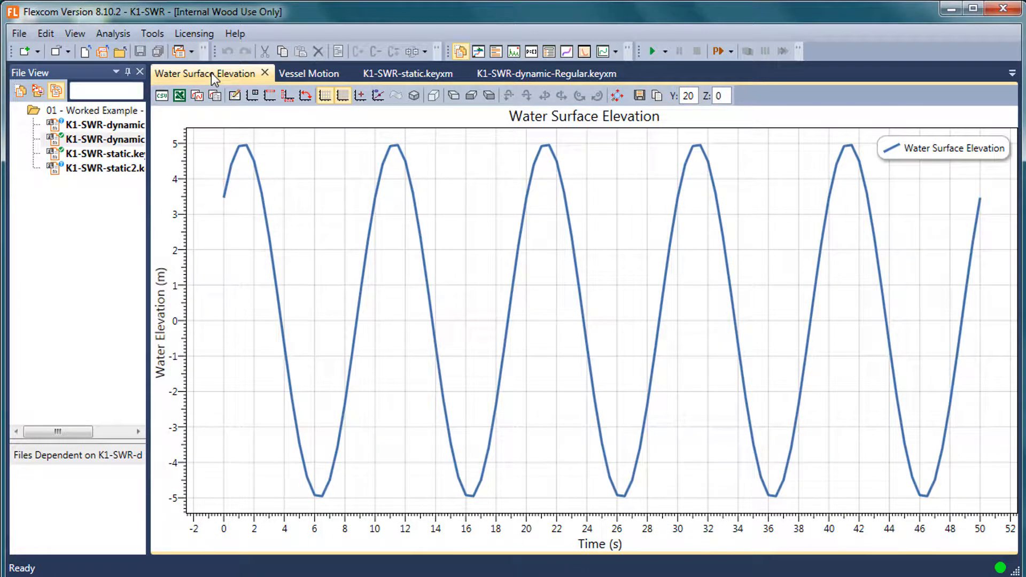
click(297, 77)
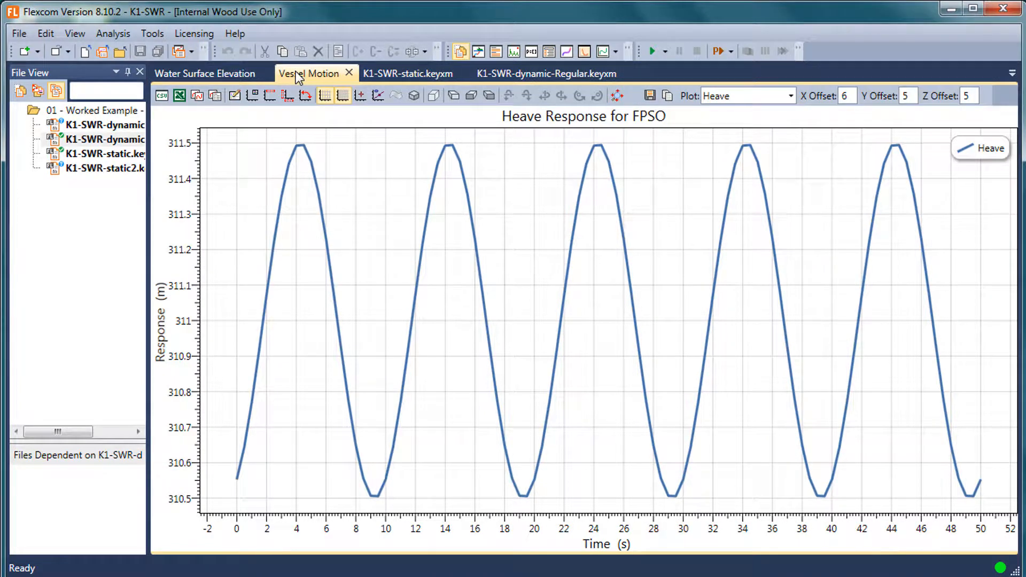
drag(146, 237, 202, 238)
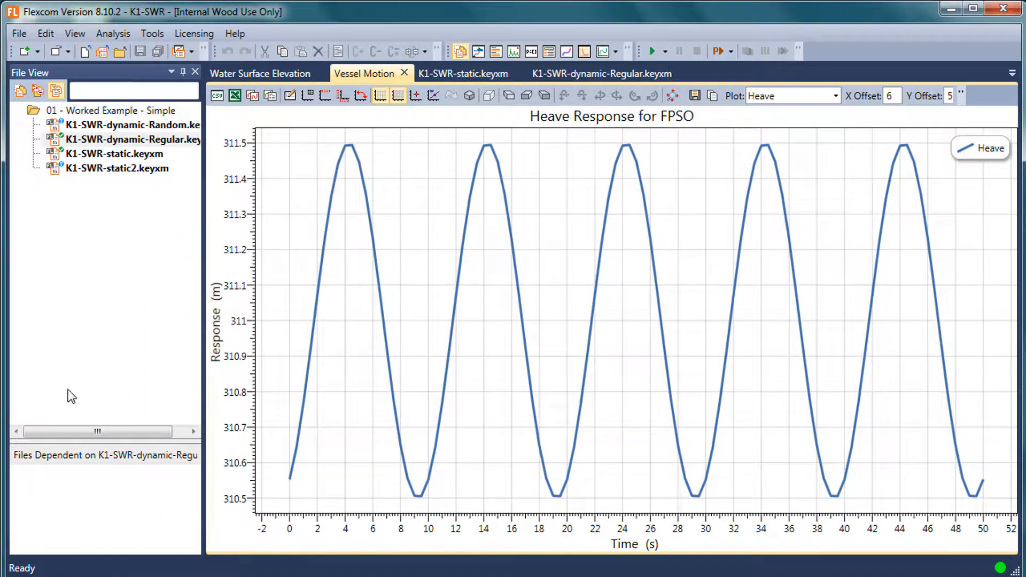
click(74, 34)
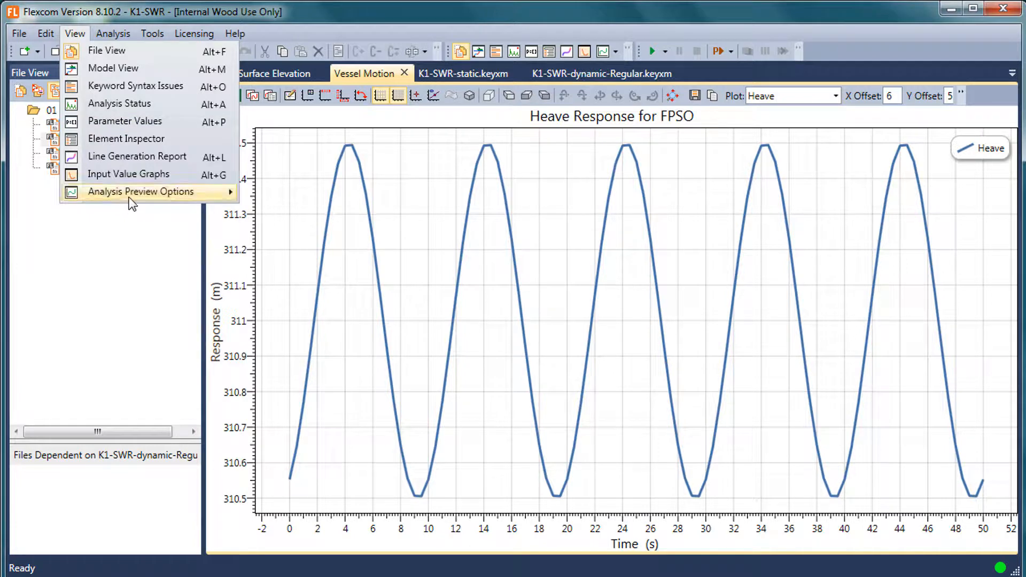
click(339, 3)
click(291, 71)
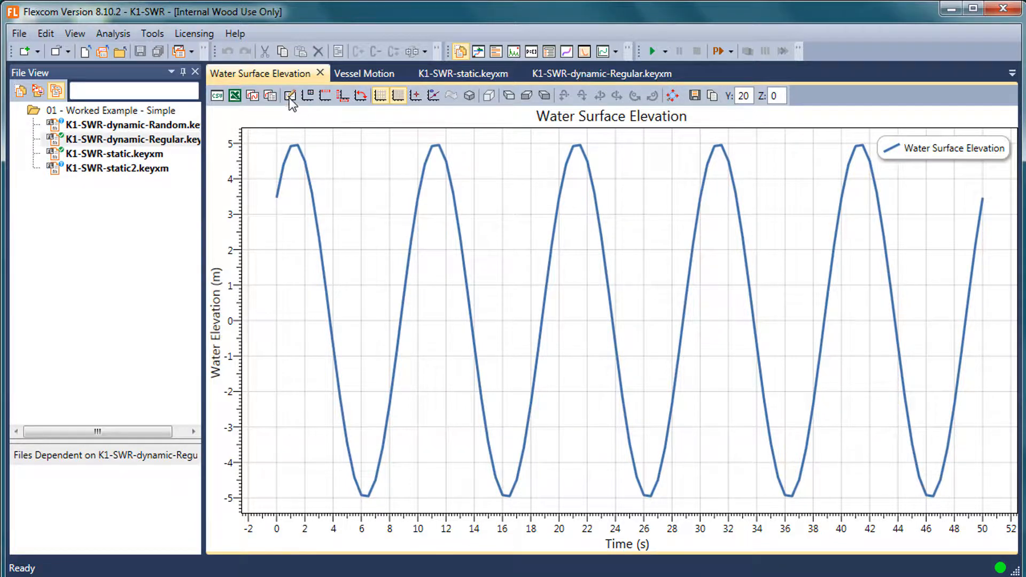
Show the Wave Spectrum Plot and dock it as a document tab beside the other plots.
click(111, 31)
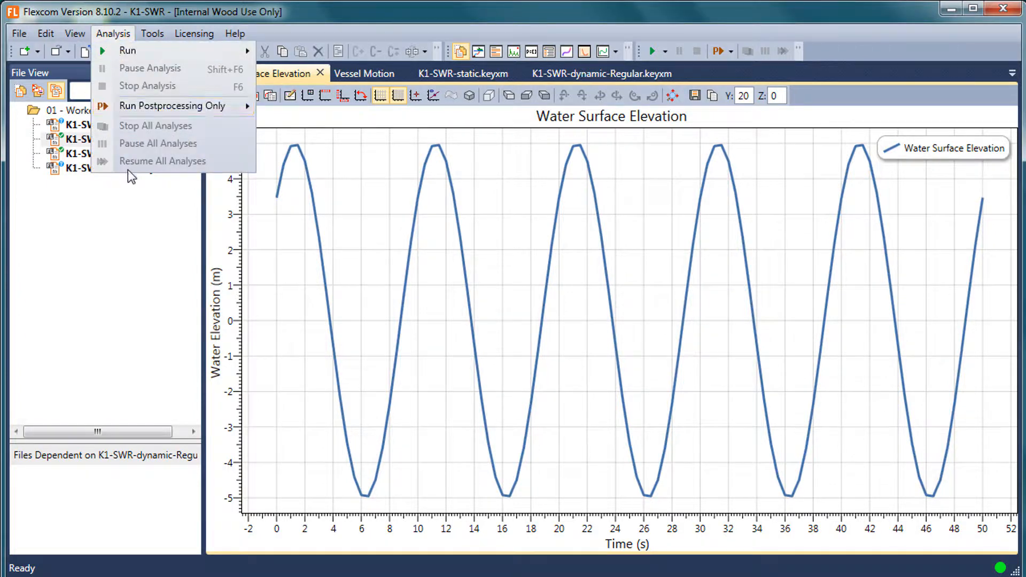
click(325, 95)
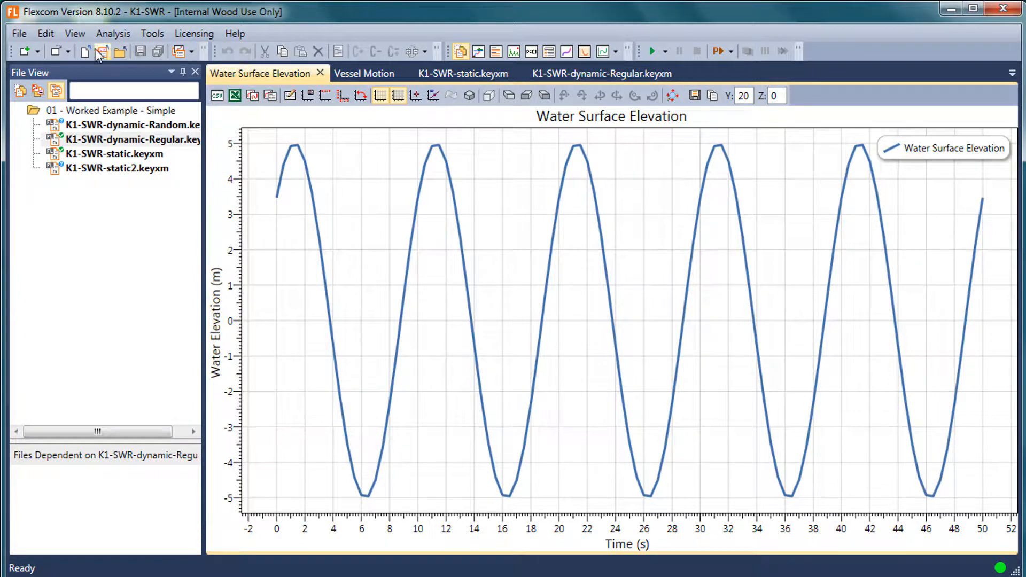
click(81, 33)
mouse_move(160, 192)
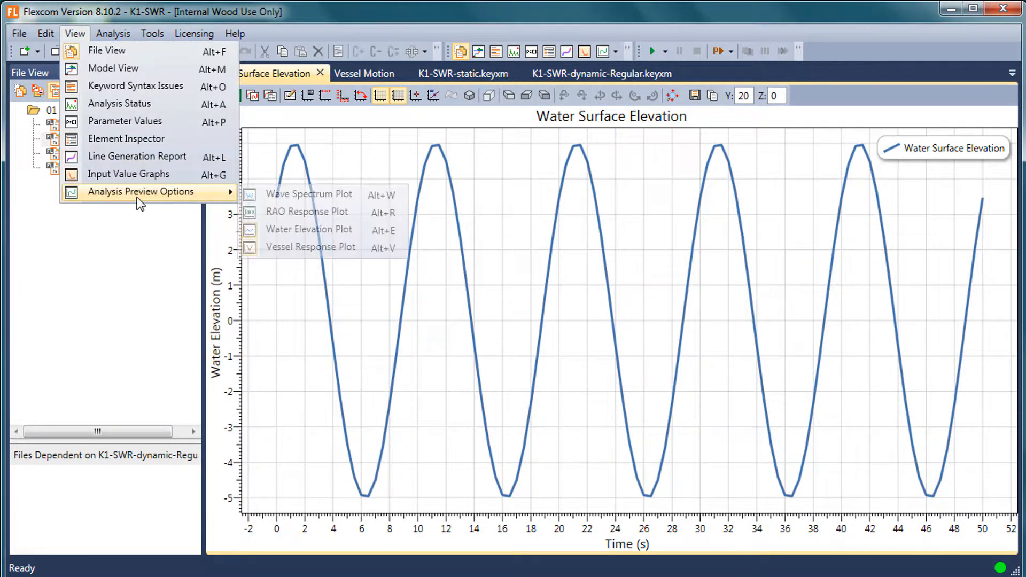
click(300, 193)
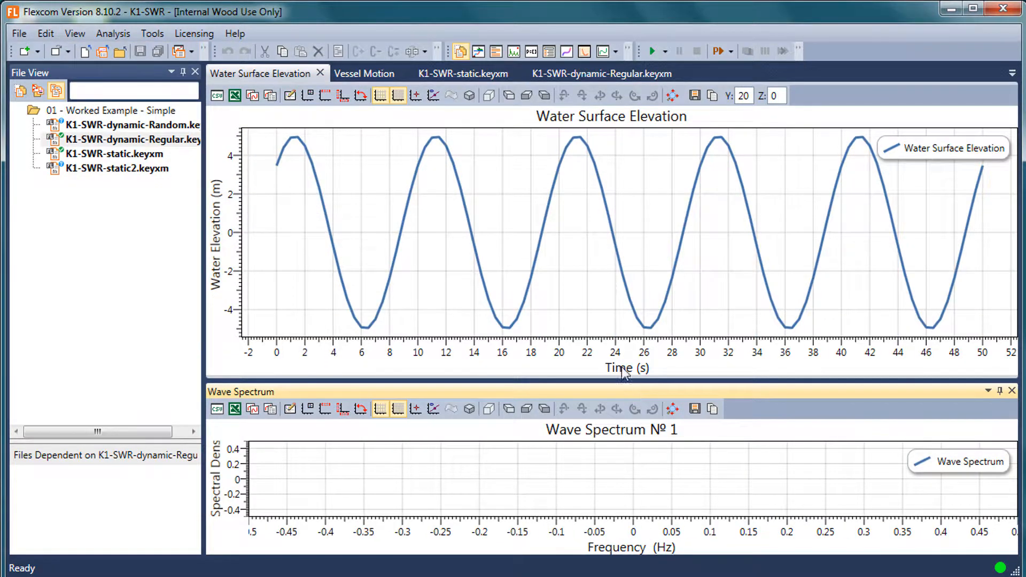
drag(623, 392, 615, 315)
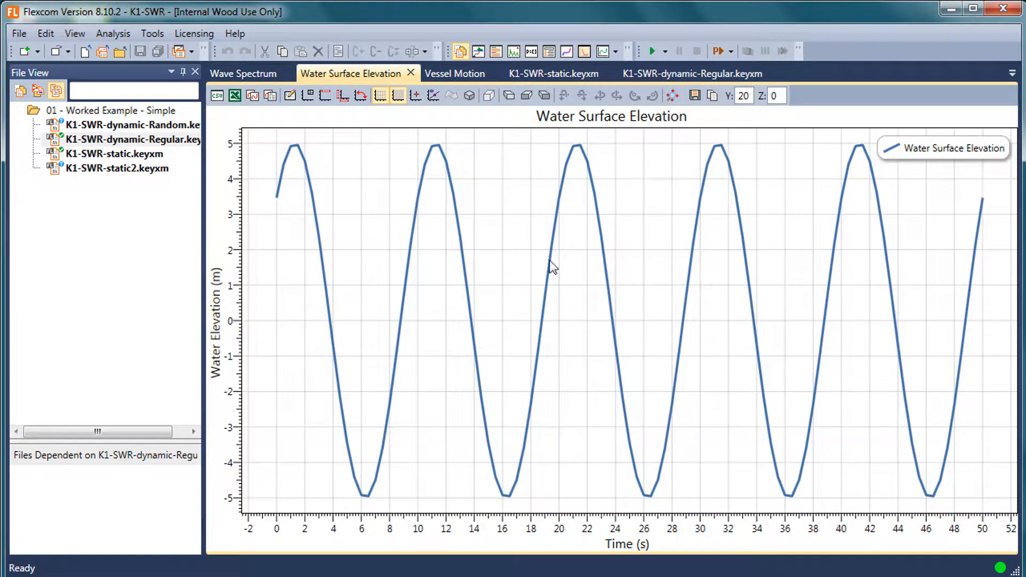
click(243, 73)
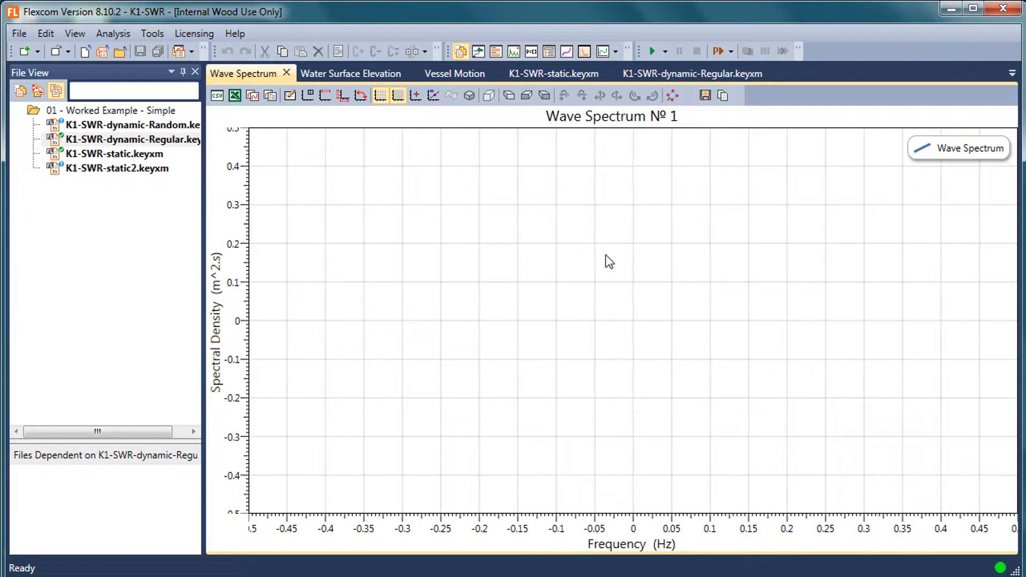
Open K1-SWR-dynamic-Random.keyxm, review its Pierson-Moskowitz wave keywords and view its wave spectrum plot.
double_click(156, 127)
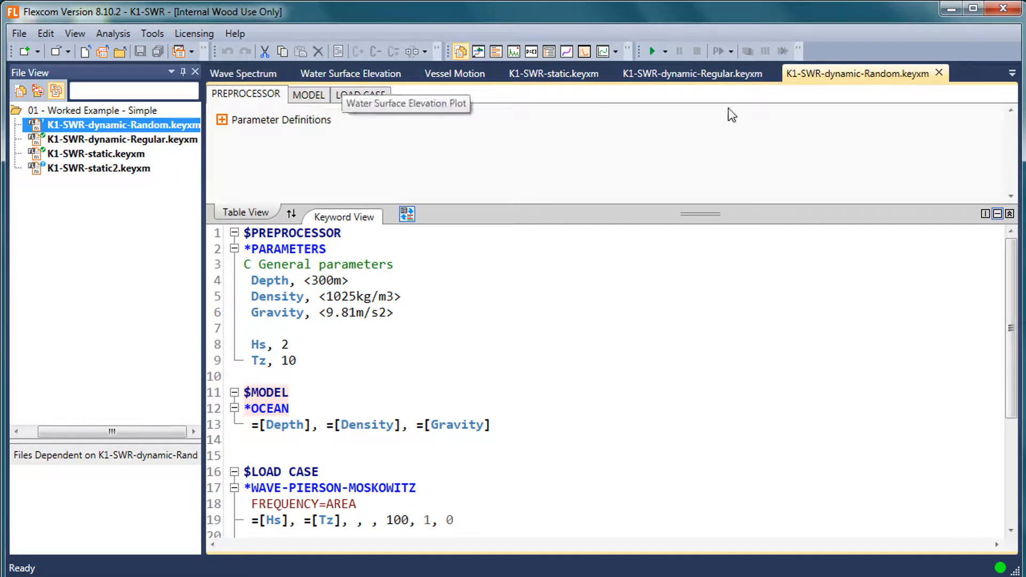
click(438, 382)
scroll(438, 383, down, 2)
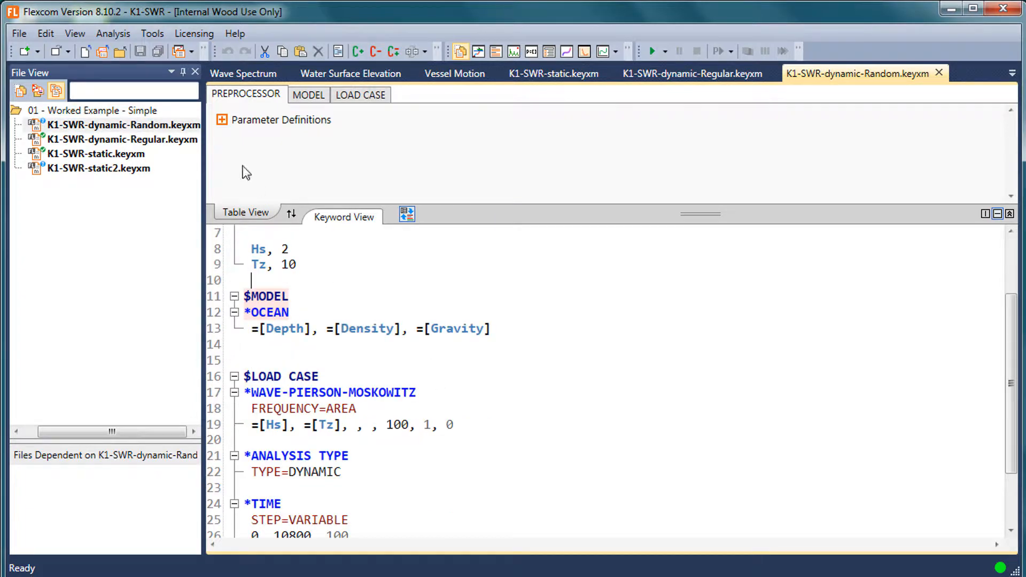
click(246, 72)
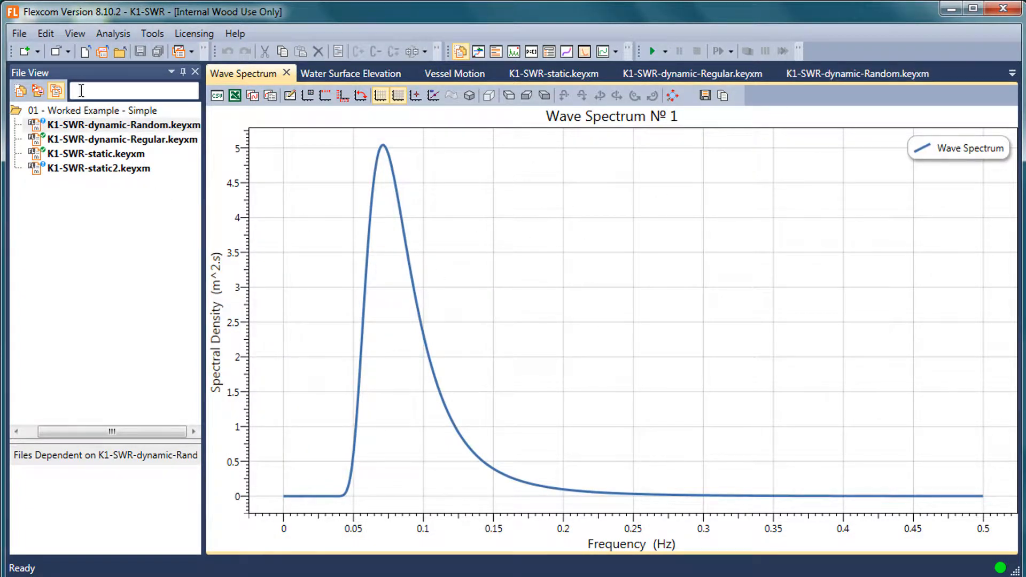
Show the Model View and the Element Inspector beside the wave spectrum plot.
click(75, 33)
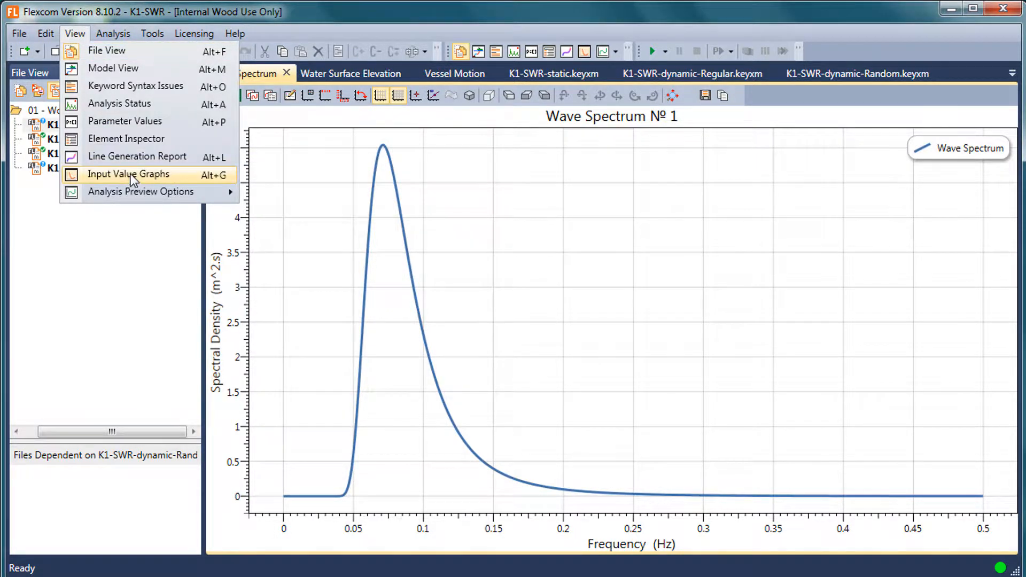
mouse_move(96, 31)
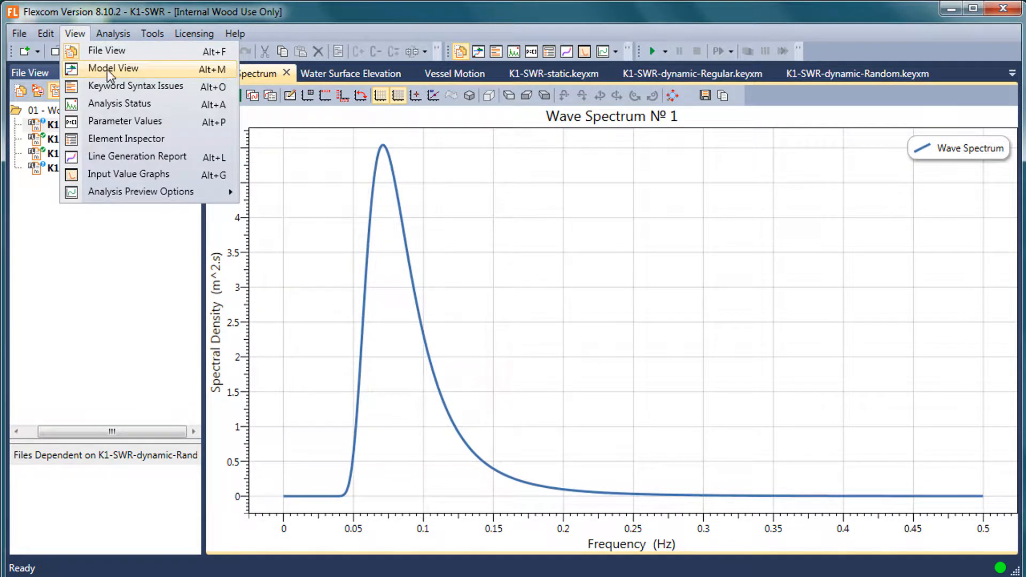
click(115, 70)
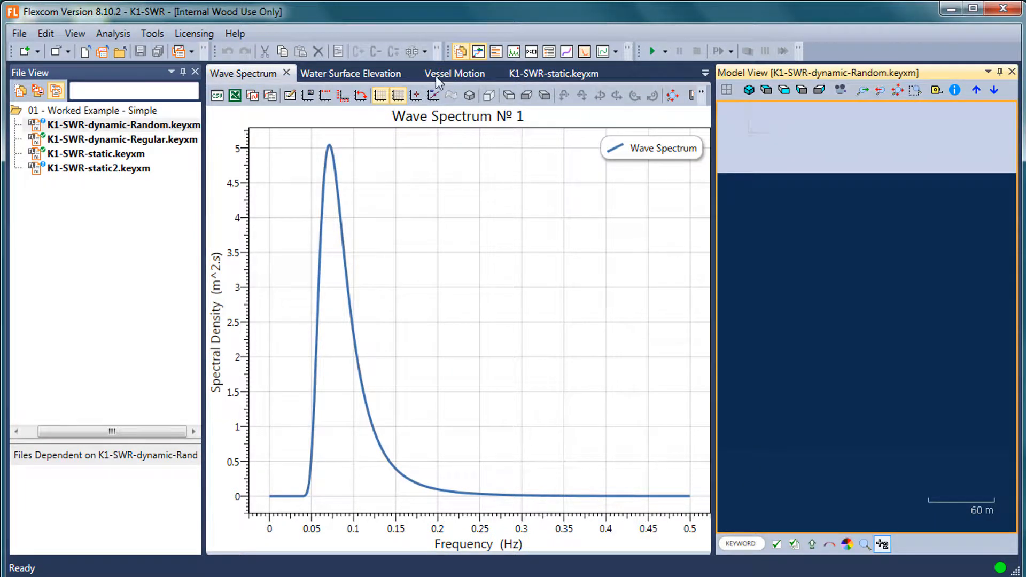
click(75, 34)
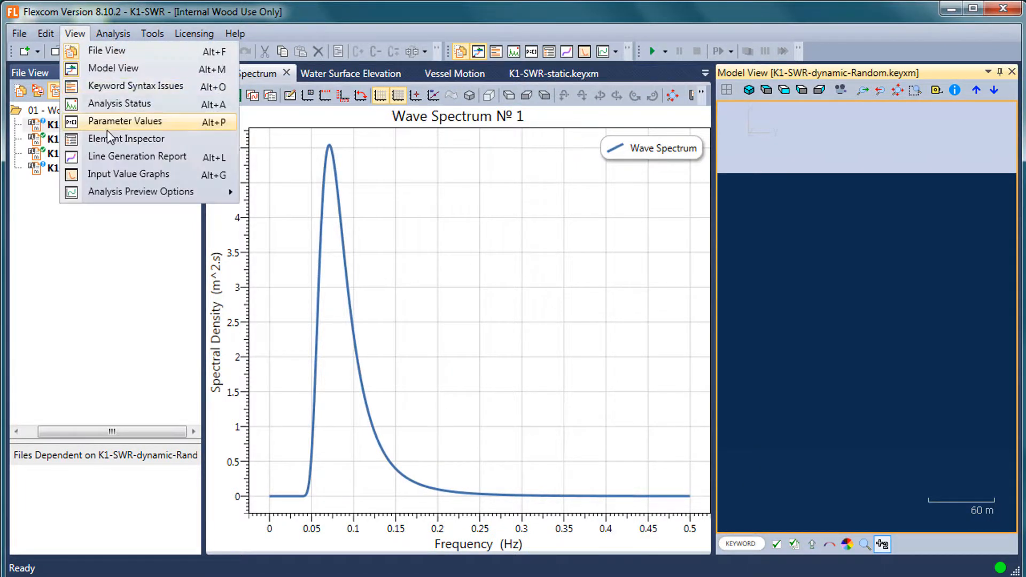
click(126, 138)
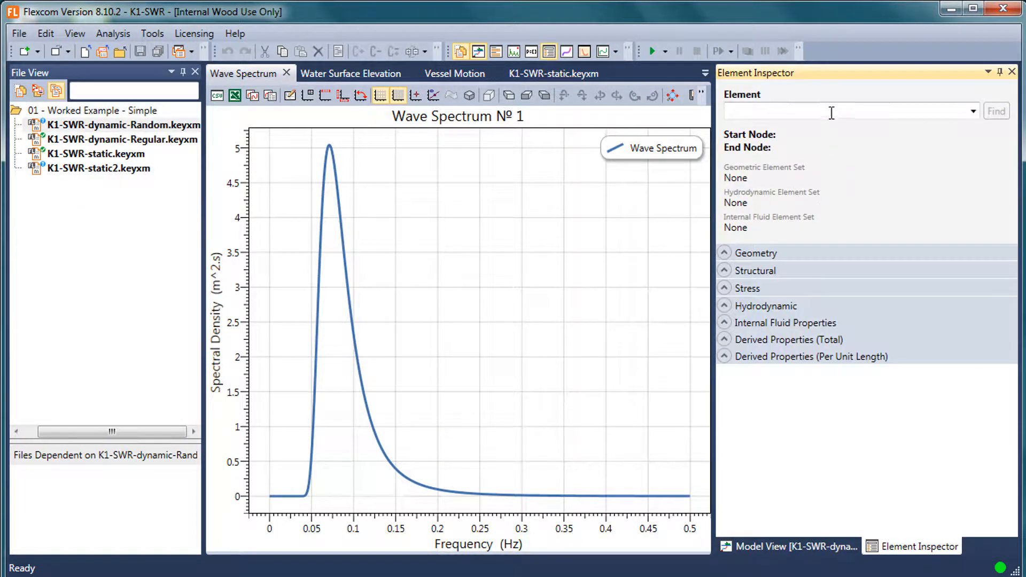
Close all open keyword files and the Wave Spectrum, Water Surface Elevation and Vessel Motion plots.
click(553, 78)
click(608, 73)
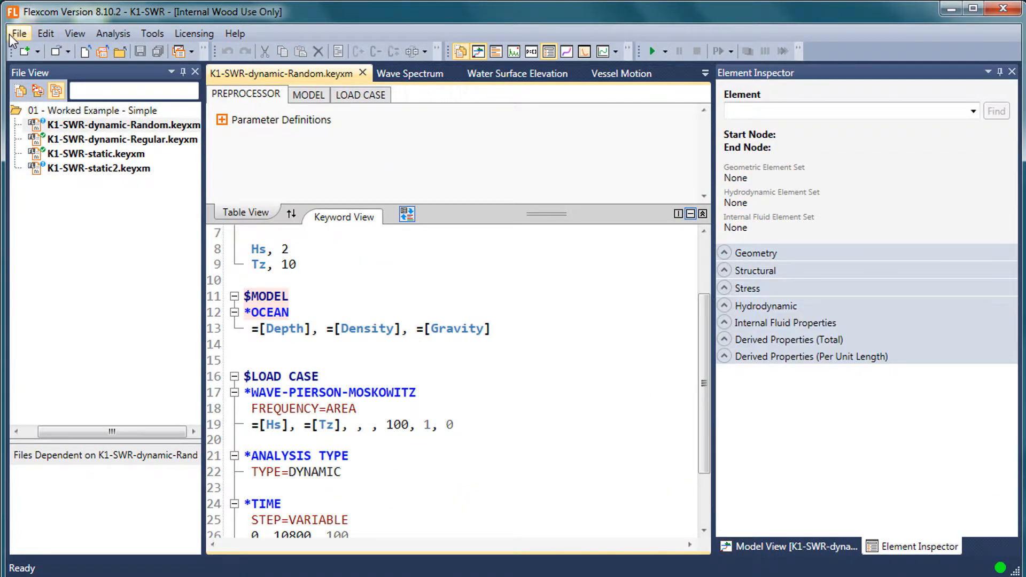
click(19, 33)
click(54, 126)
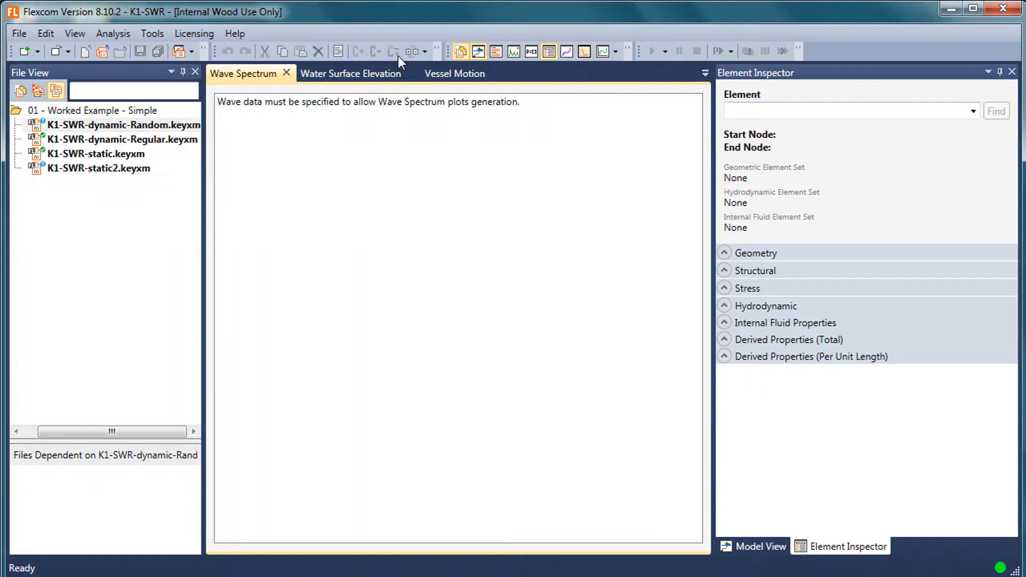
click(286, 72)
click(319, 73)
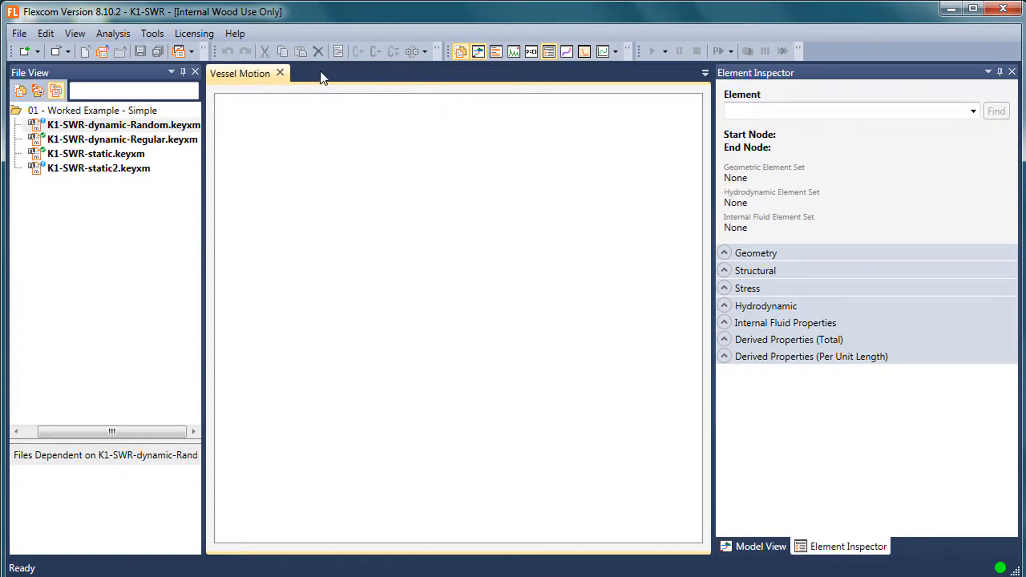
click(280, 73)
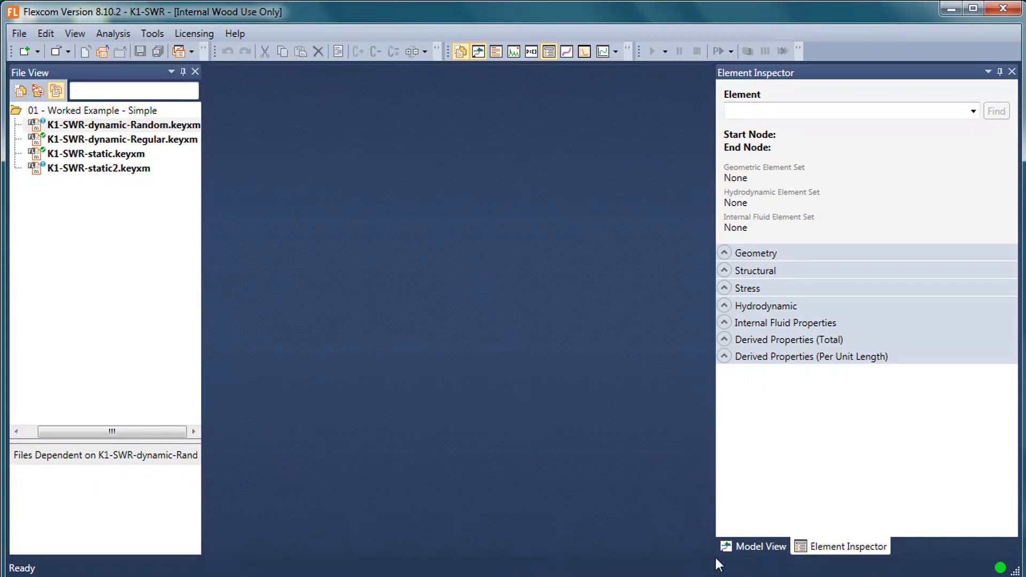
Dock the Element Inspector as a document tab in the empty central area.
drag(832, 545, 458, 307)
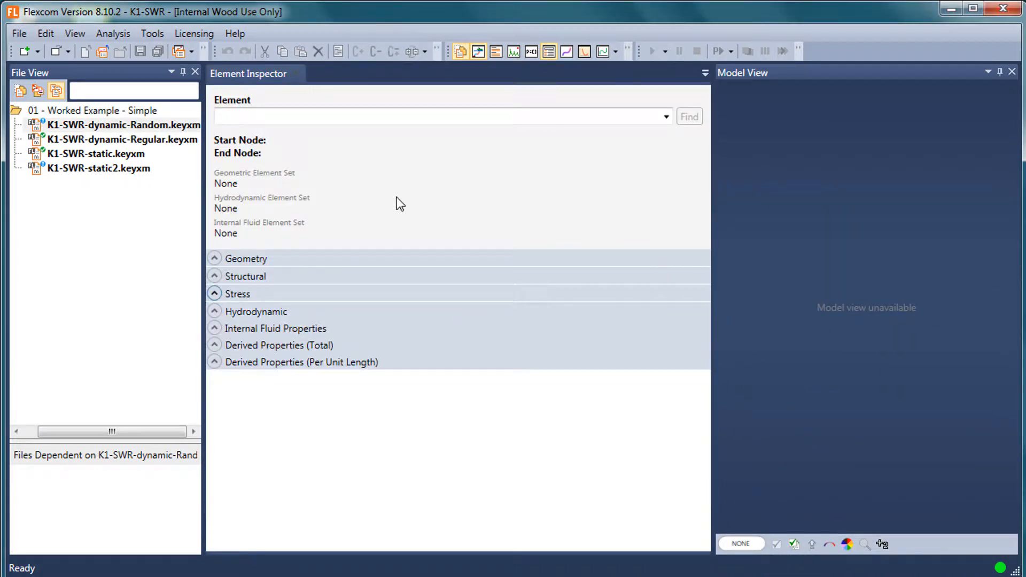
Close the File View and show it again.
click(194, 72)
click(80, 33)
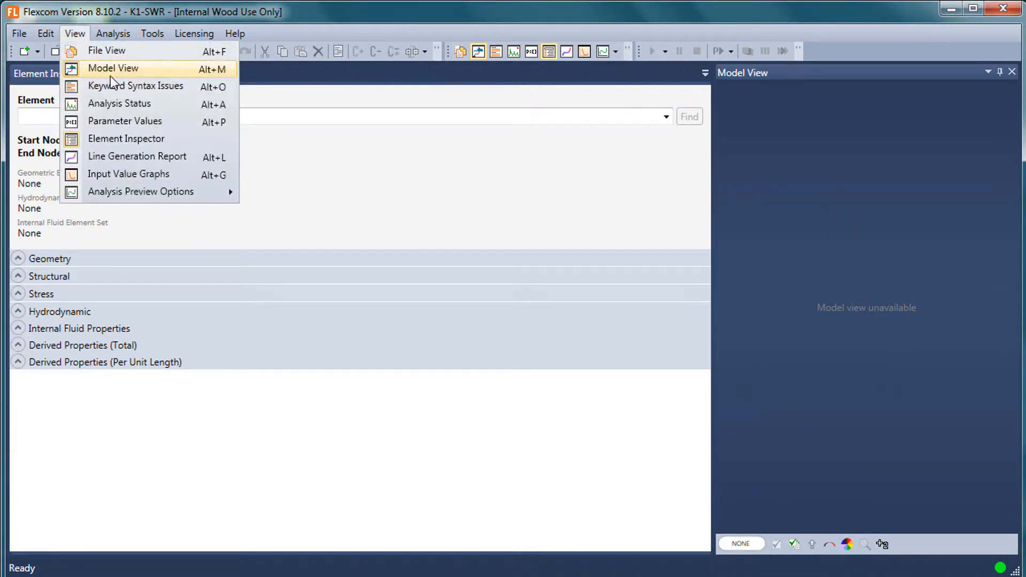
click(113, 53)
Open K1-SWR-static.keyxm, widen the Model View and narrow the File View.
click(85, 155)
double_click(85, 155)
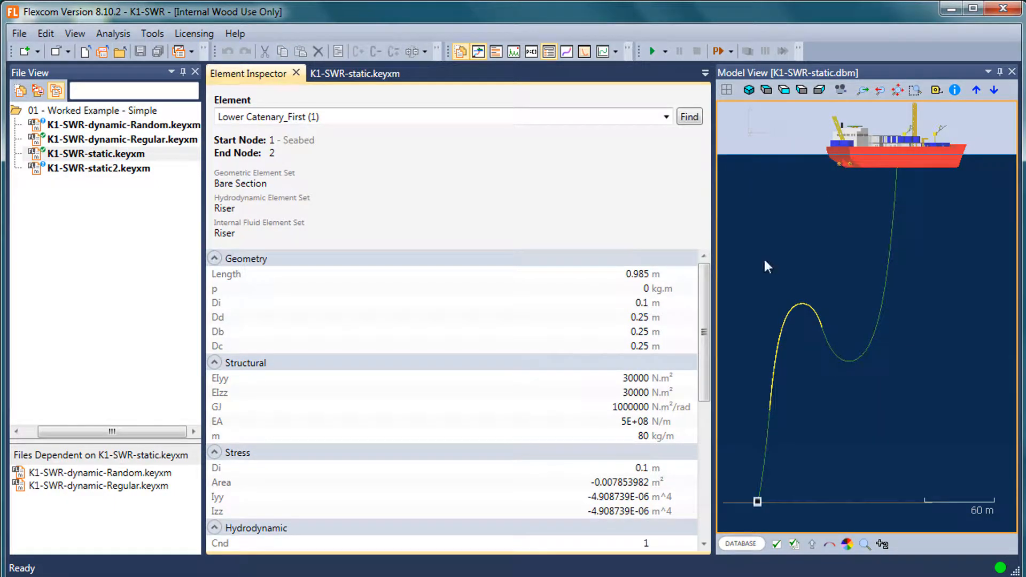
drag(714, 264, 533, 262)
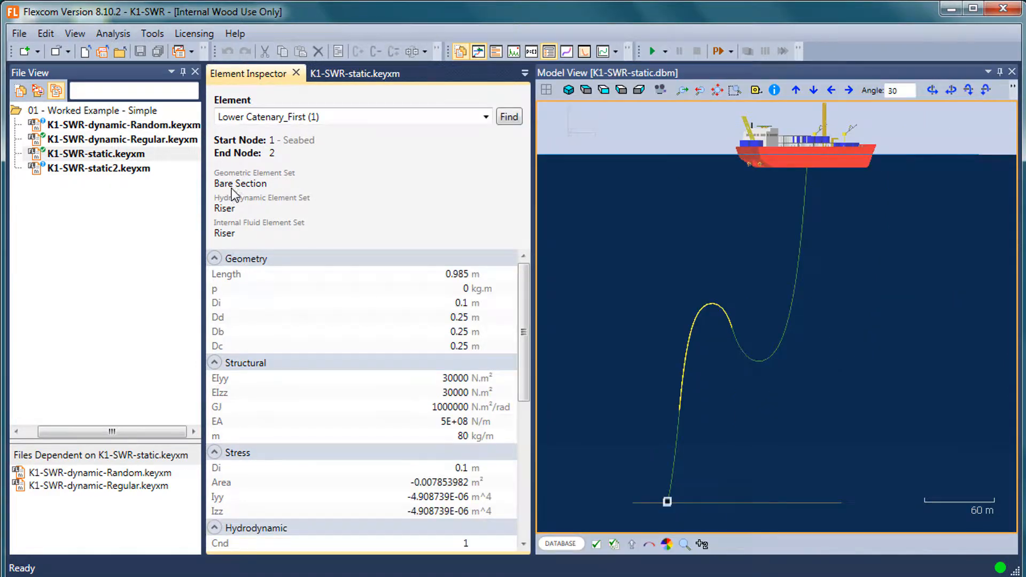
drag(202, 205, 105, 206)
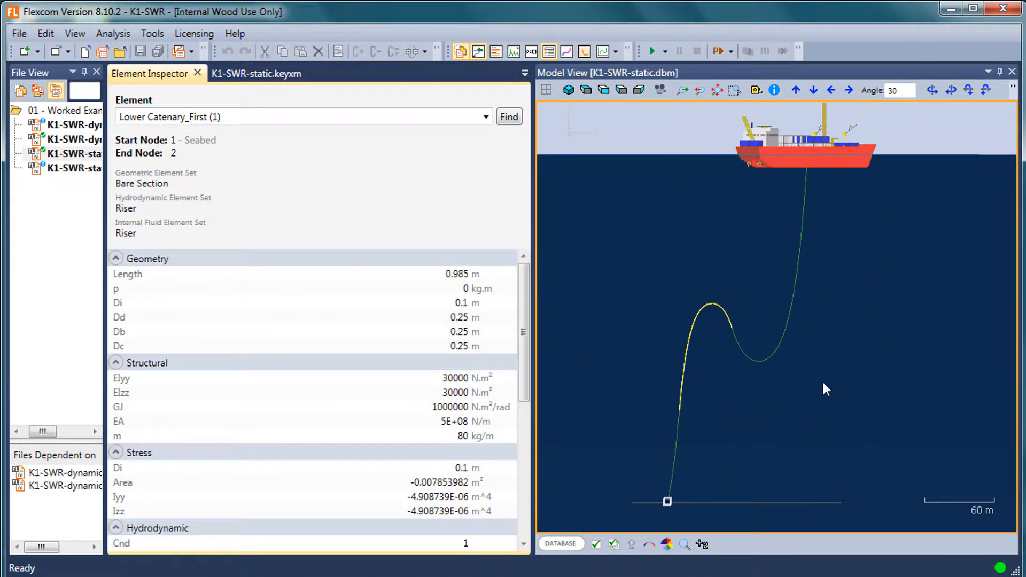
Select several buoyant-section elements around the riser's arch in the Model View and review their properties in the Element Inspector.
scroll(753, 352, up, 10)
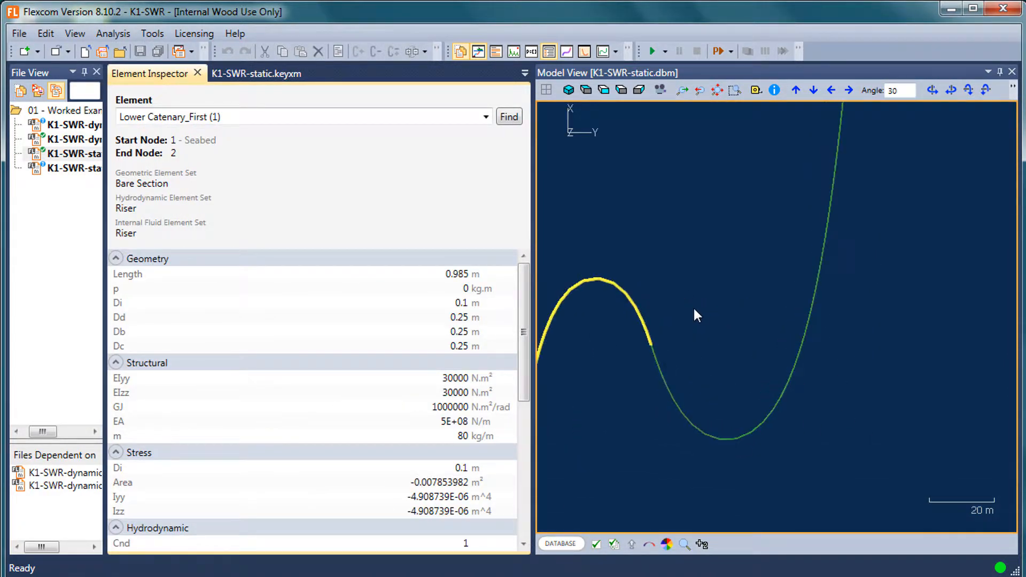
scroll(867, 347, up, 3)
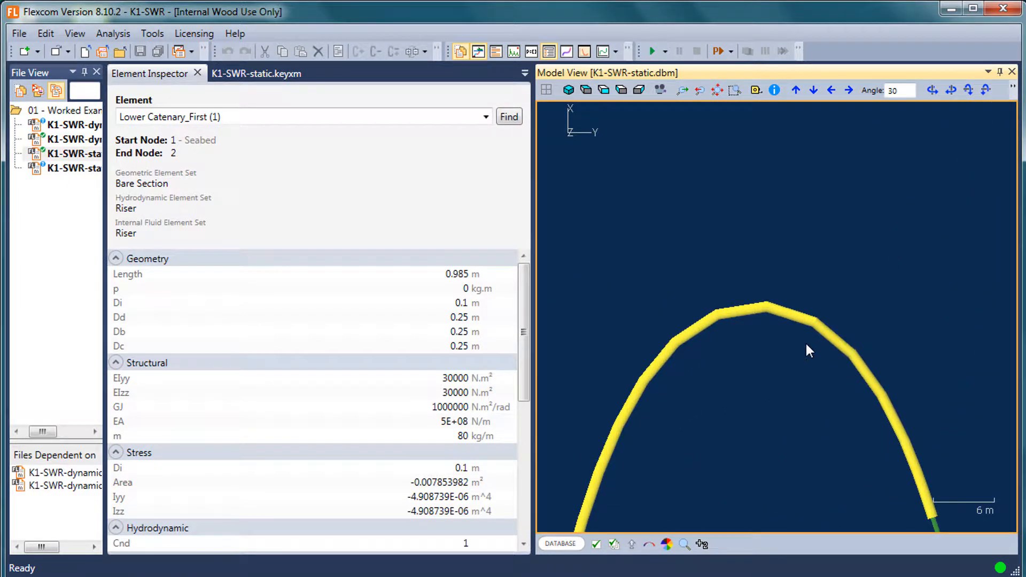
click(747, 314)
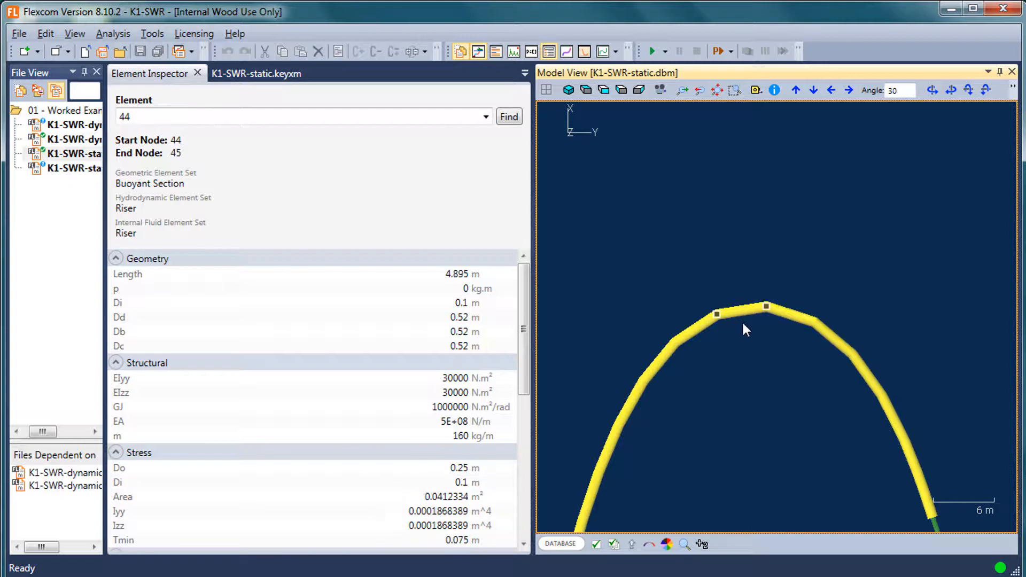
click(791, 313)
click(658, 364)
click(628, 413)
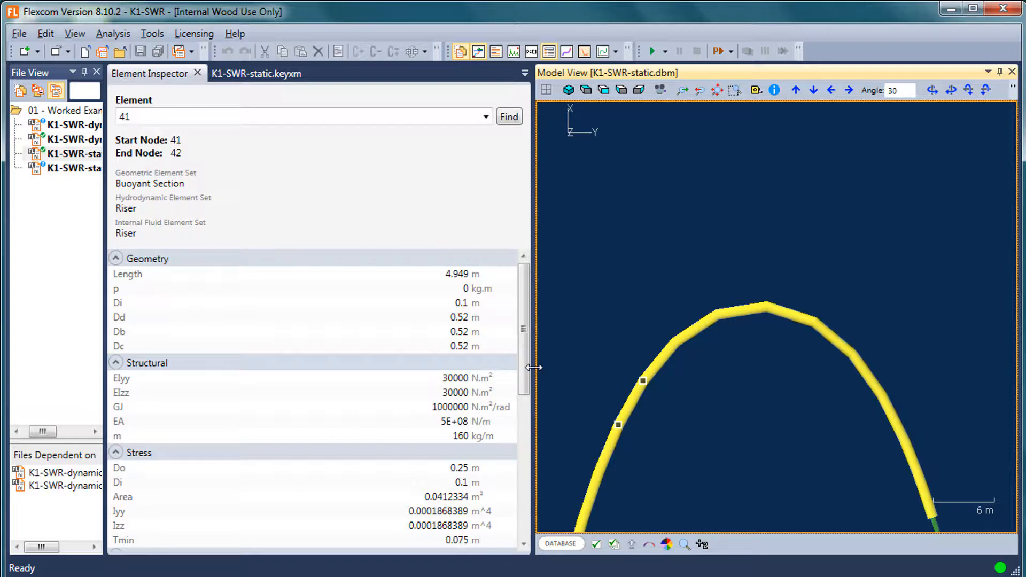
drag(527, 356, 493, 445)
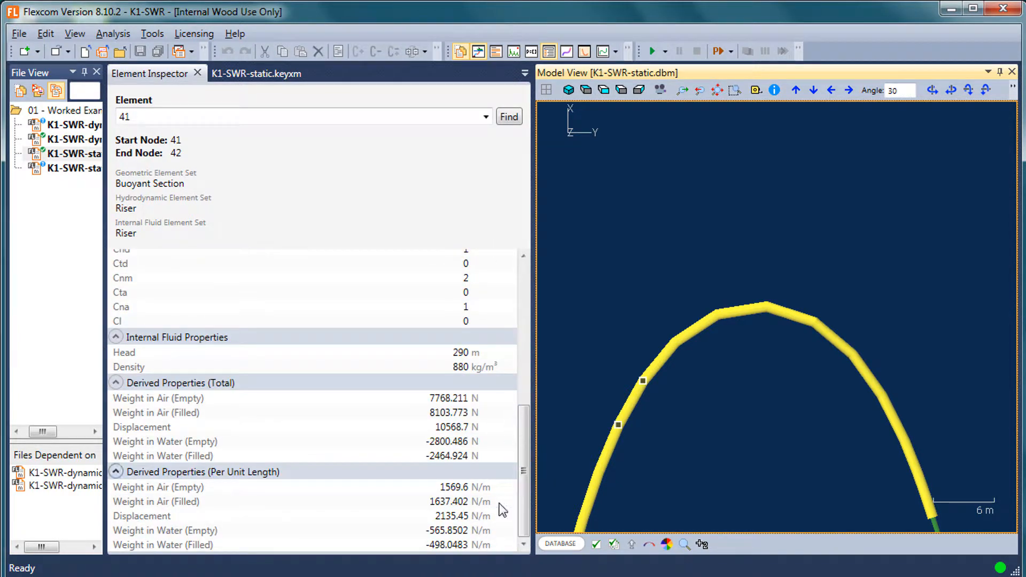
click(525, 284)
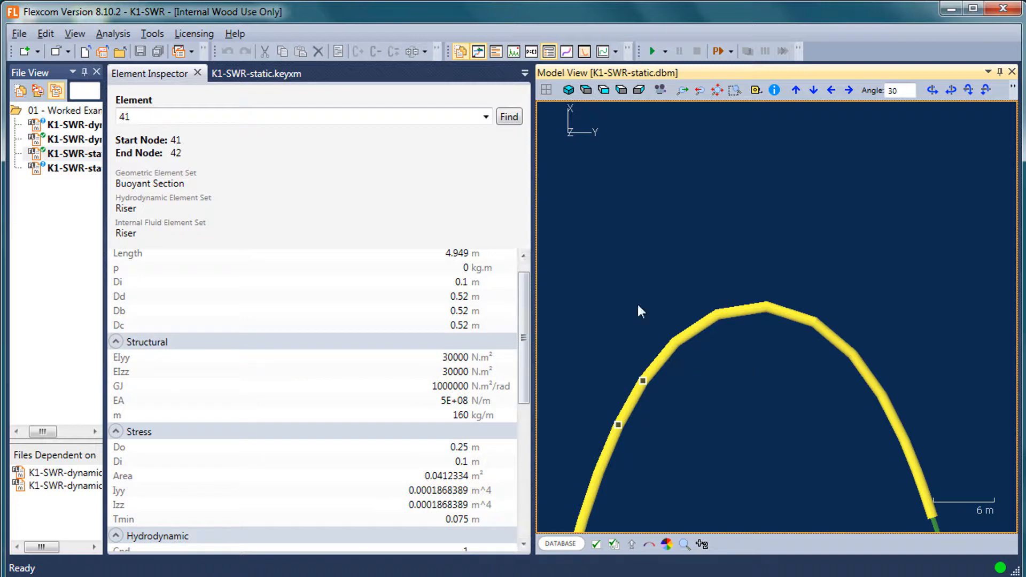
drag(104, 235, 160, 235)
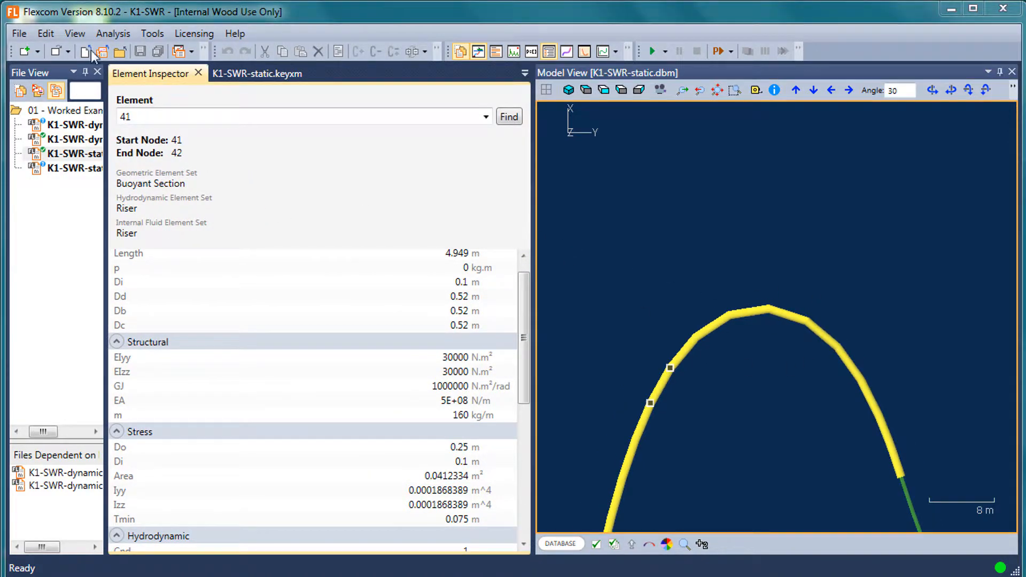
Show the Line Generation Report, widen its area and review the element lengths along the riser.
click(75, 33)
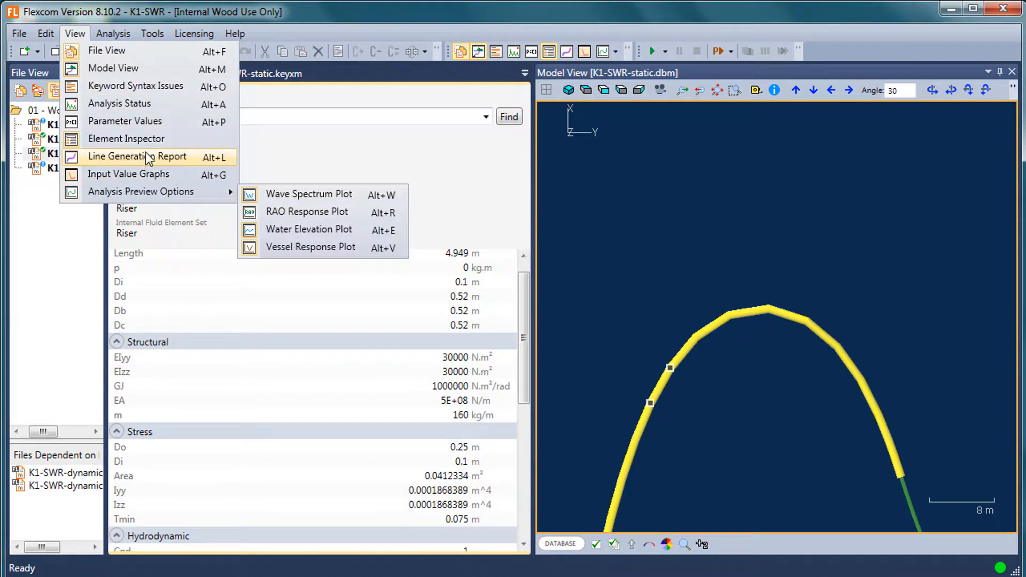
click(150, 158)
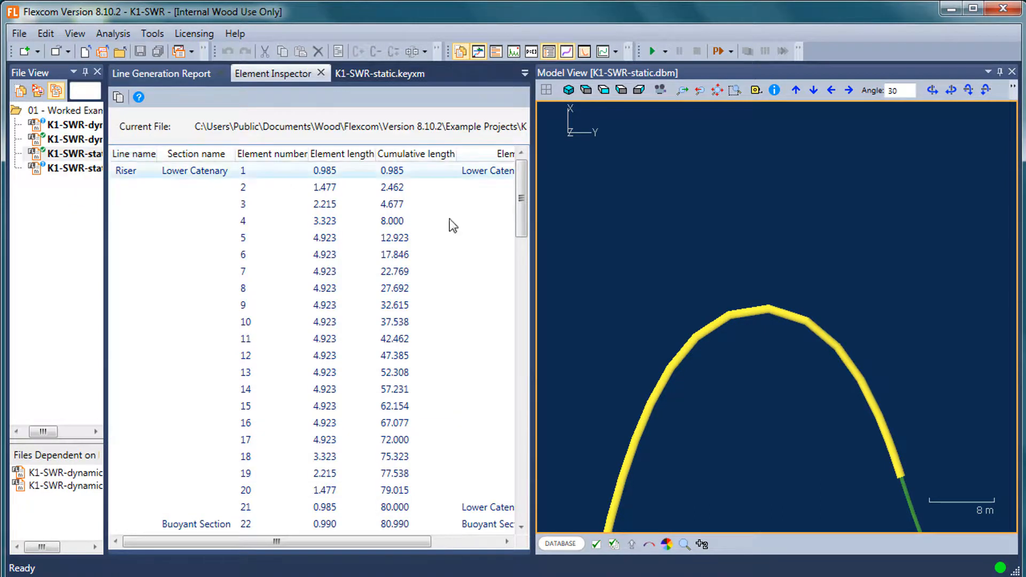
click(736, 298)
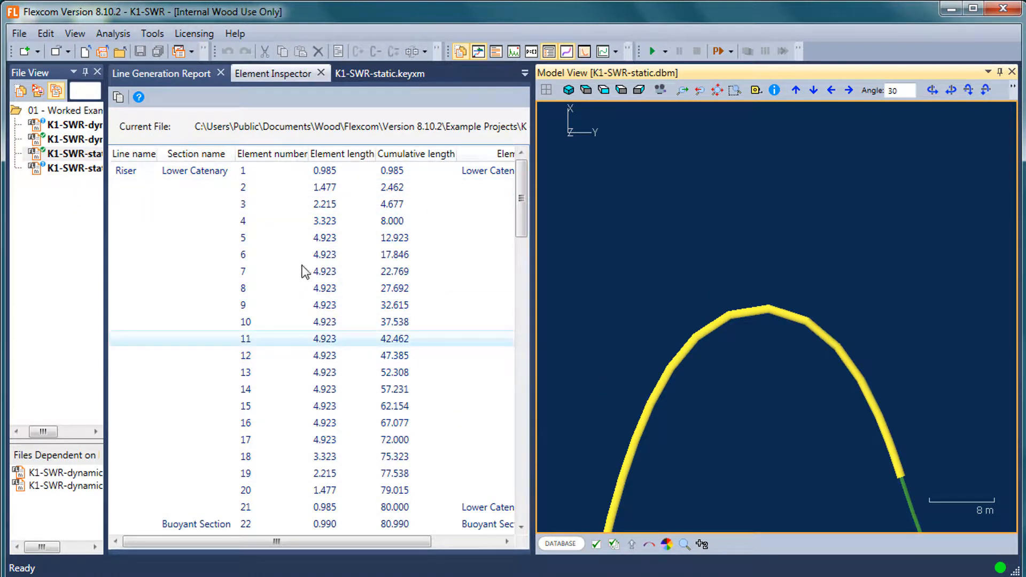
drag(535, 210, 673, 225)
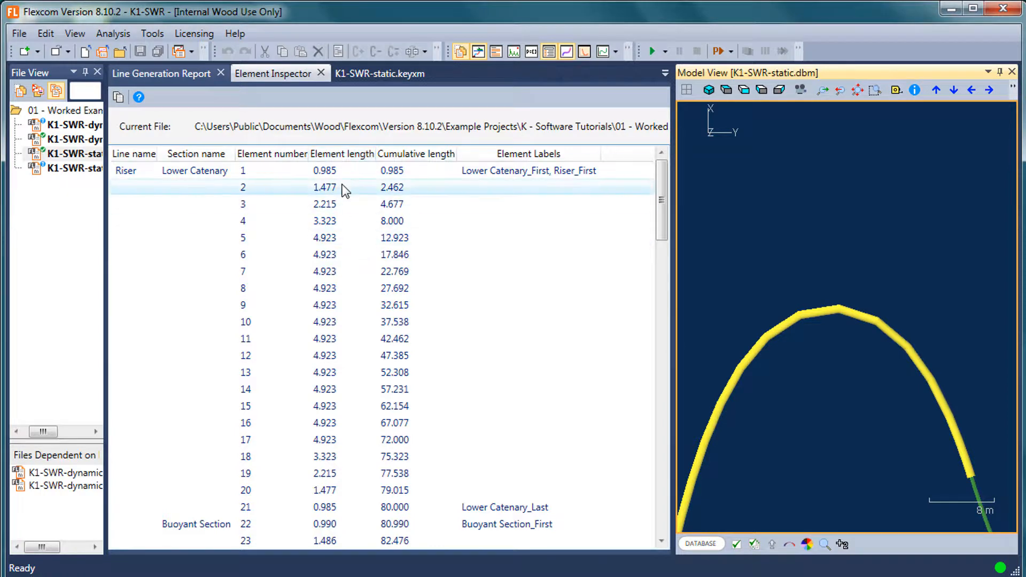
click(263, 372)
scroll(422, 338, down, 4)
scroll(424, 338, down, 19)
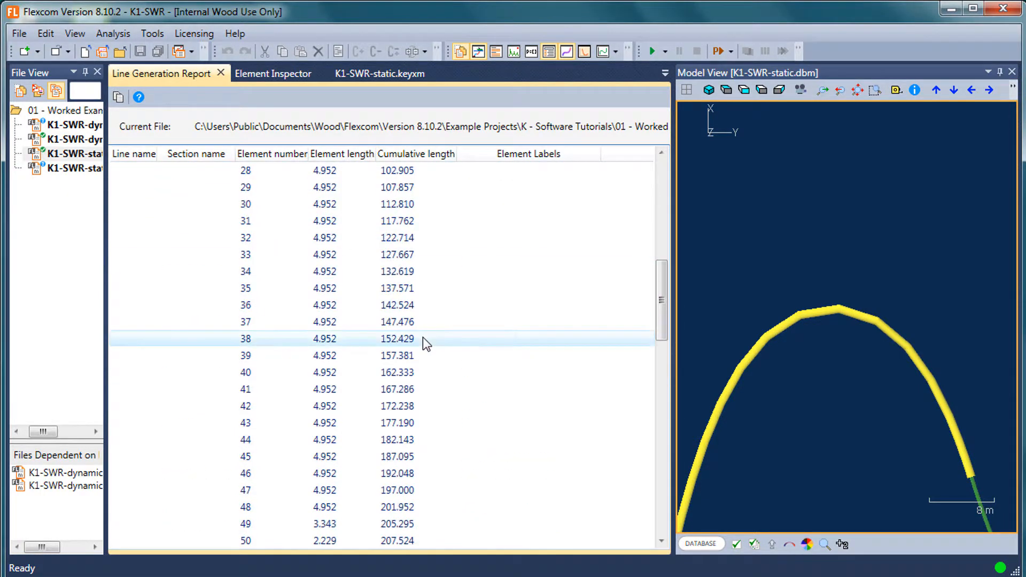
Display the node numbers along the riser in the Model View.
click(731, 299)
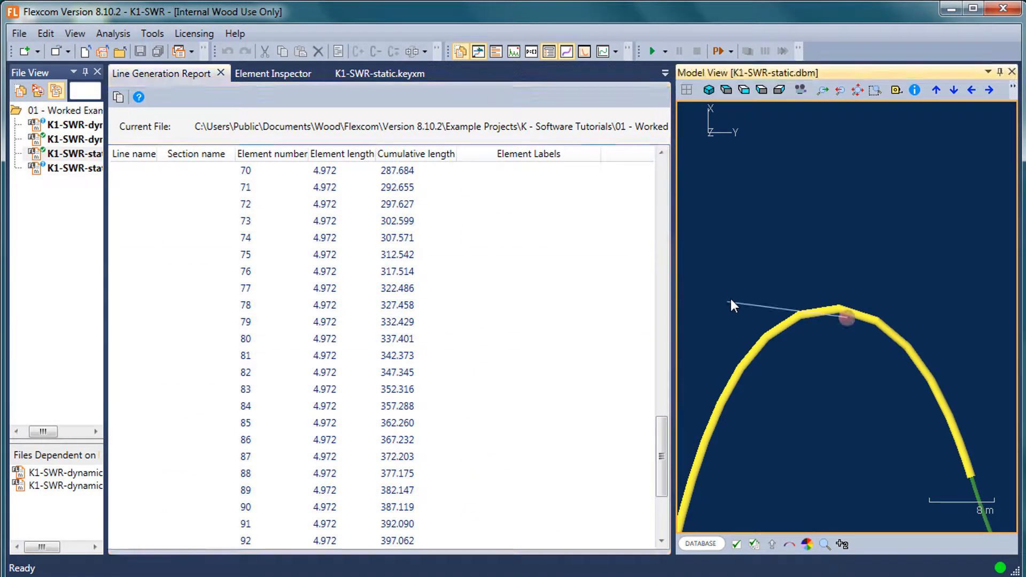
scroll(726, 318, down, 5)
drag(816, 335, 807, 307)
scroll(807, 306, down, 1)
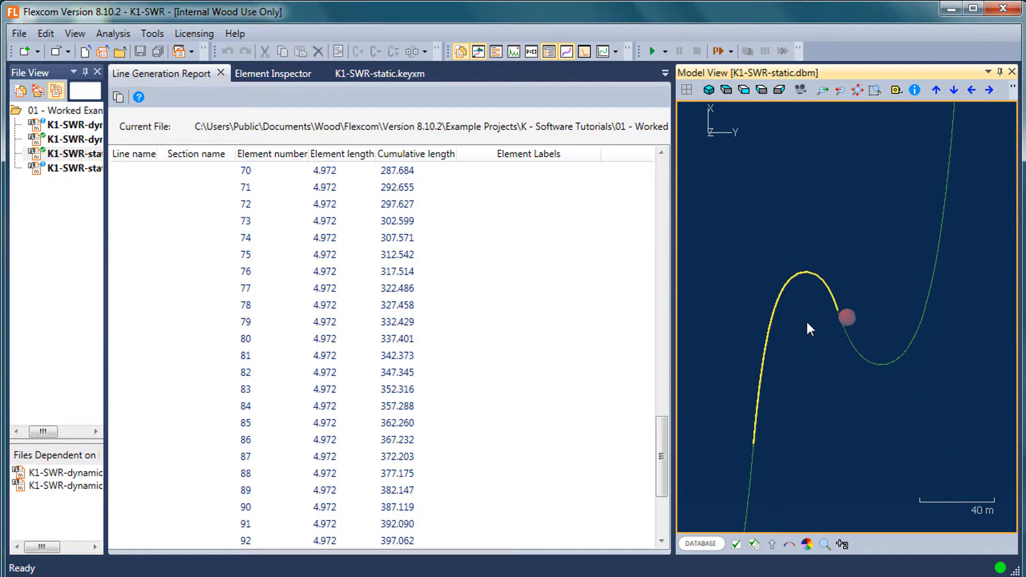
click(737, 545)
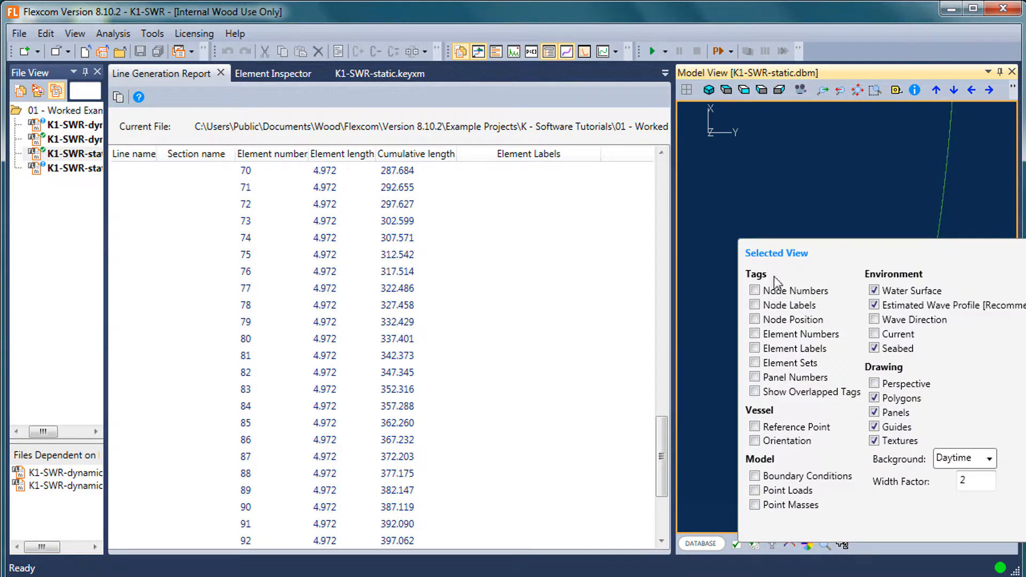
click(770, 290)
Compare the node numbers where the buoyant section meets the upper catenary with the element list in the Line Generation Report.
scroll(845, 277, up, 2)
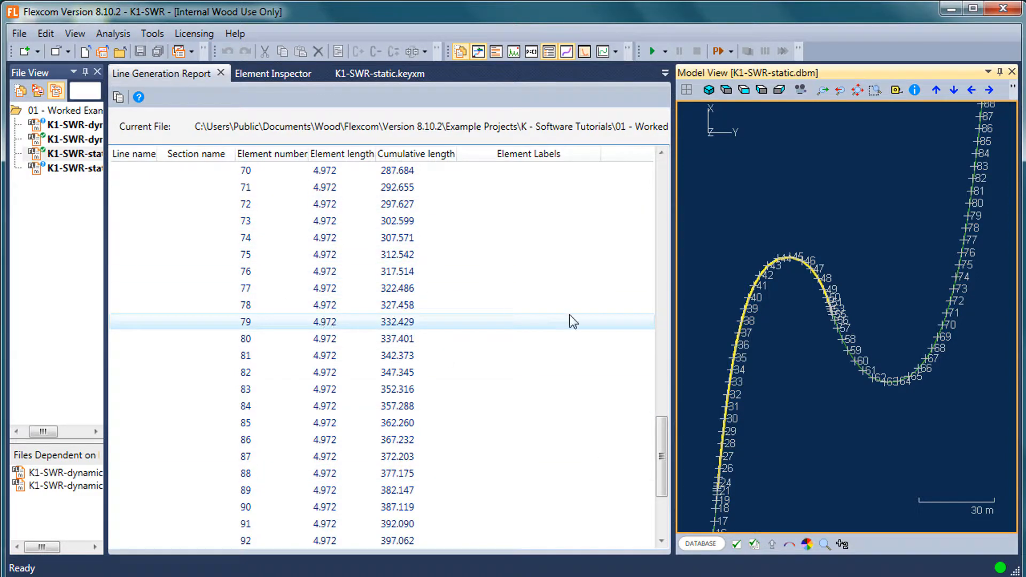
scroll(883, 257, up, 3)
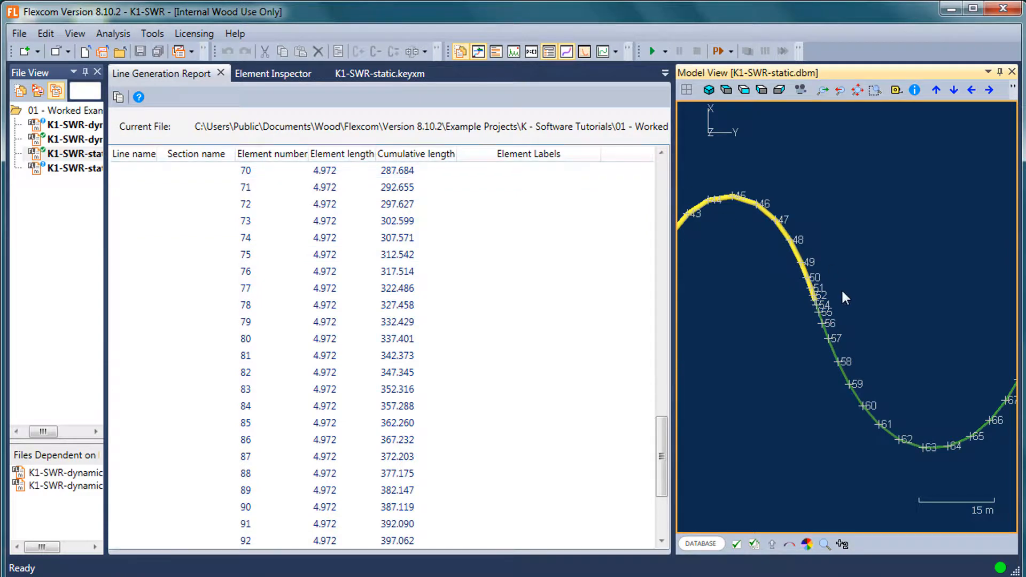
scroll(841, 289, up, 2)
scroll(842, 292, up, 2)
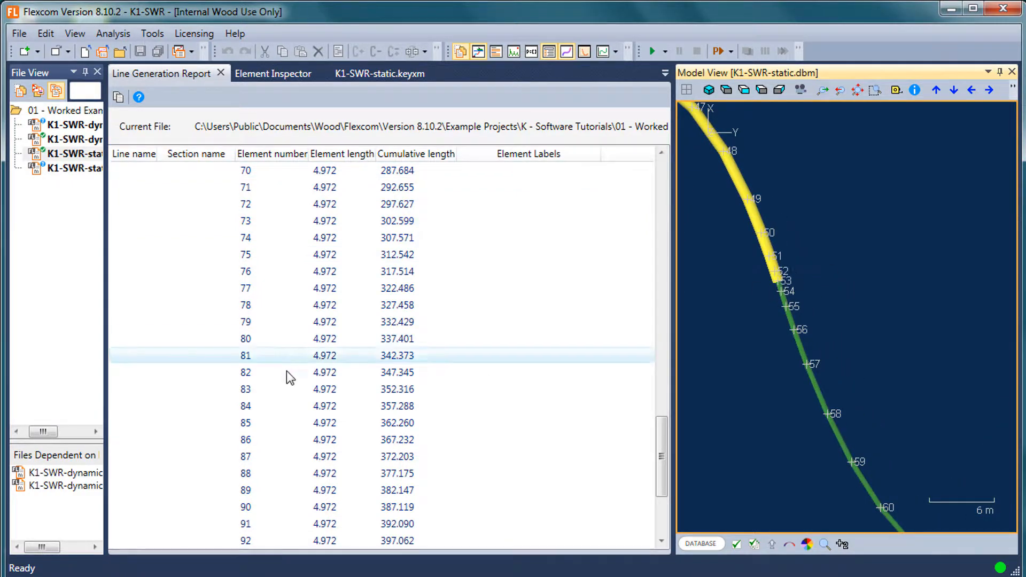
scroll(287, 371, up, 9)
scroll(287, 371, up, 1)
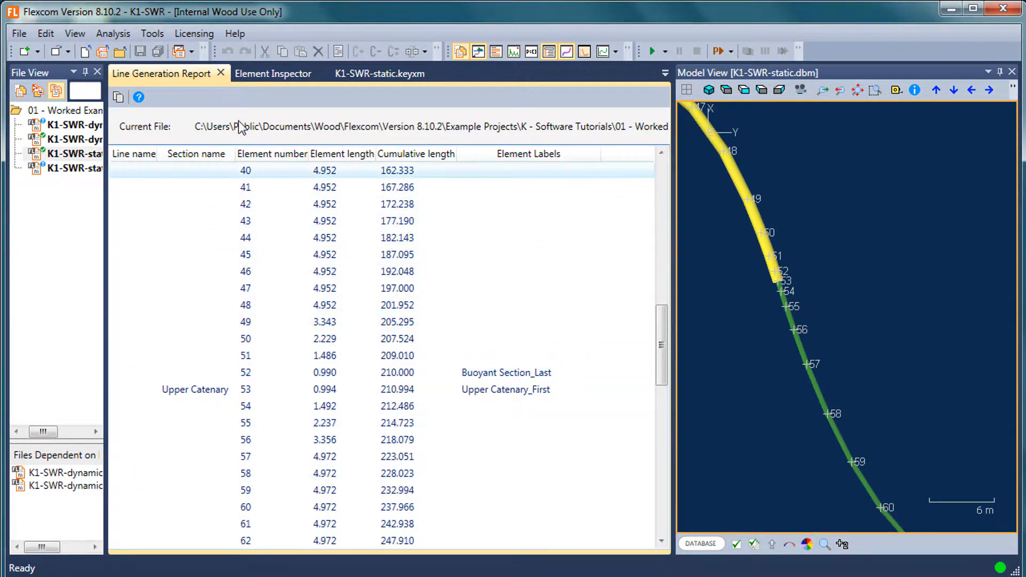
Close the Line Generation Report and Element Inspector, and show the whole riser and vessel from the side in the Model View.
click(220, 73)
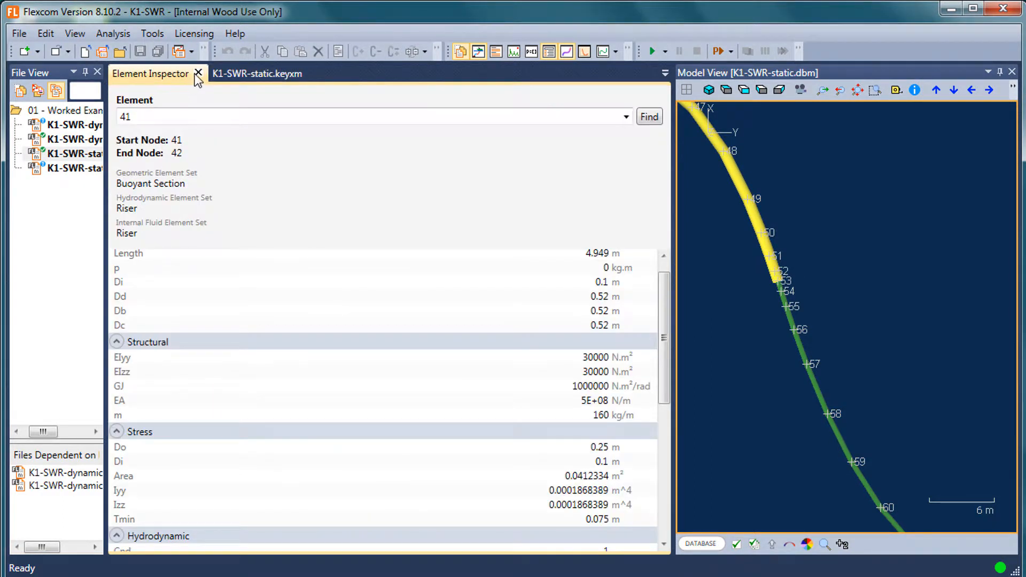
click(198, 73)
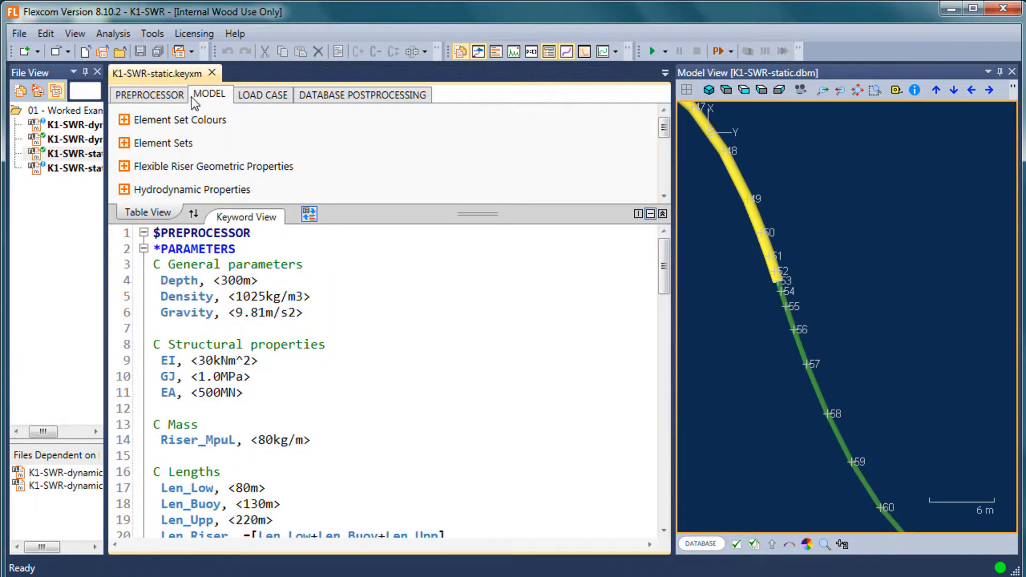
click(746, 330)
click(733, 94)
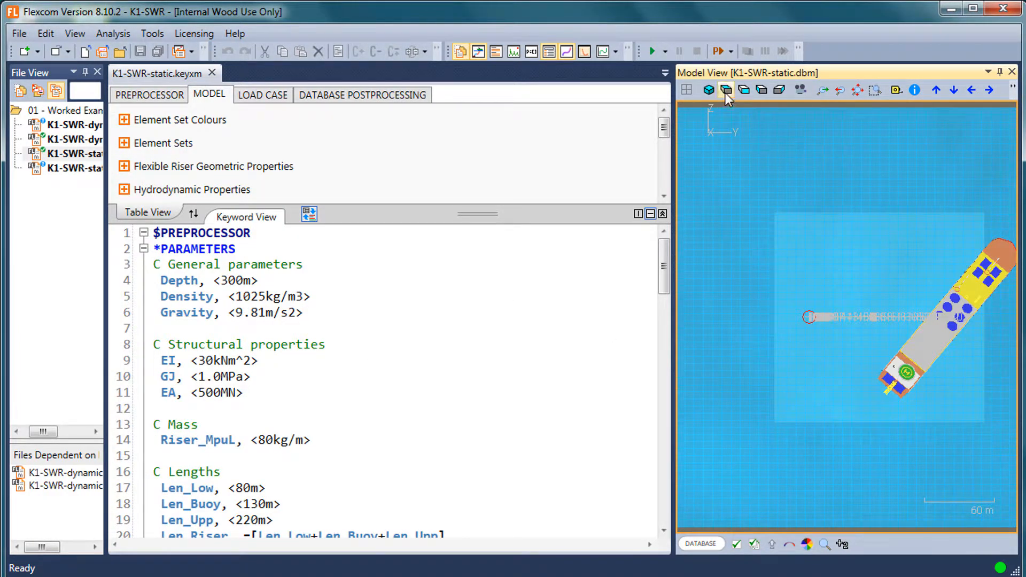
click(743, 90)
Show the Input Value Graphs view and close it again.
click(74, 33)
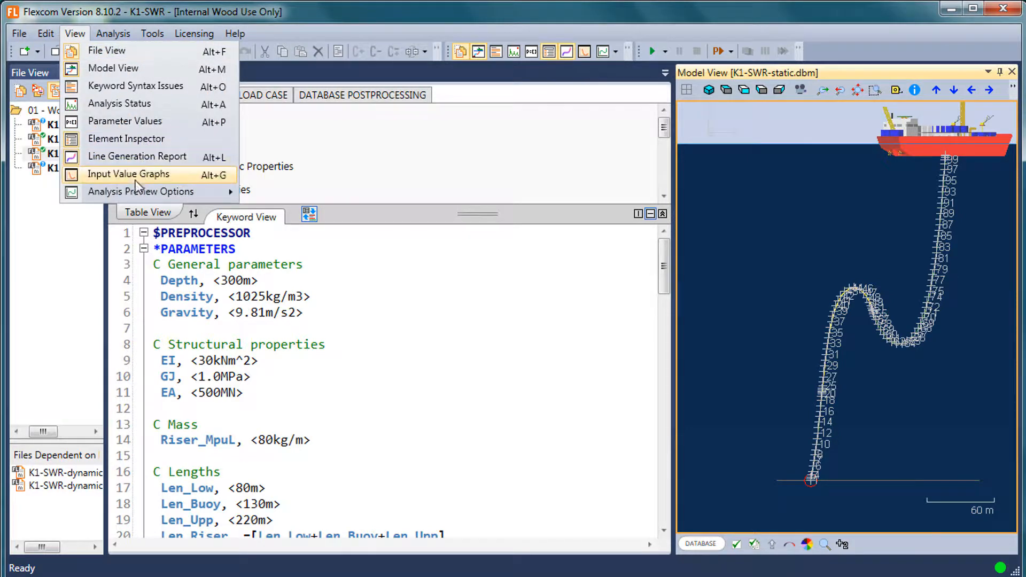
click(135, 180)
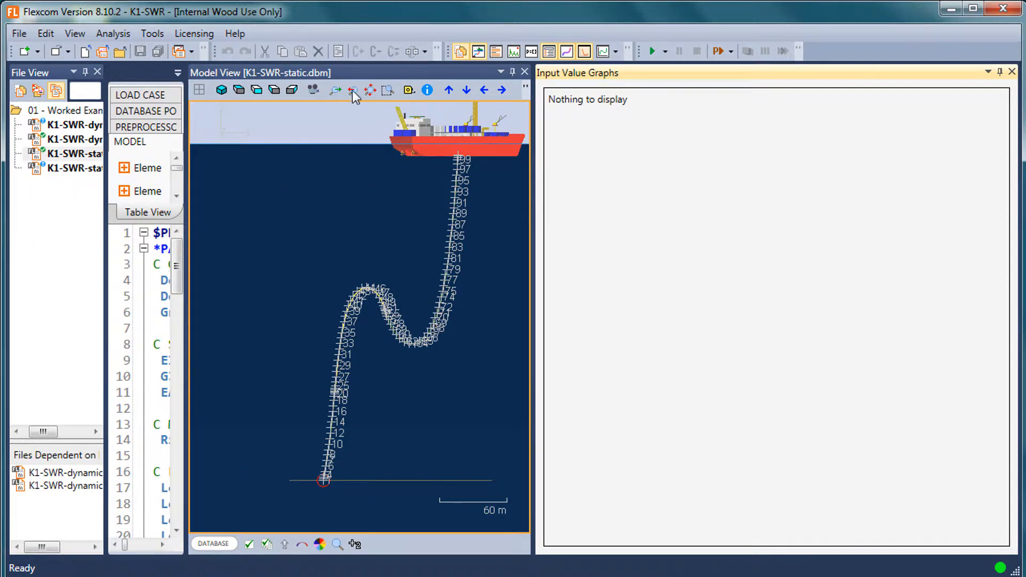
click(1012, 72)
Show the Parameter Values view and review the parameter definitions in K1-SWR-static.keyxm down to the buoyancy modules.
click(75, 33)
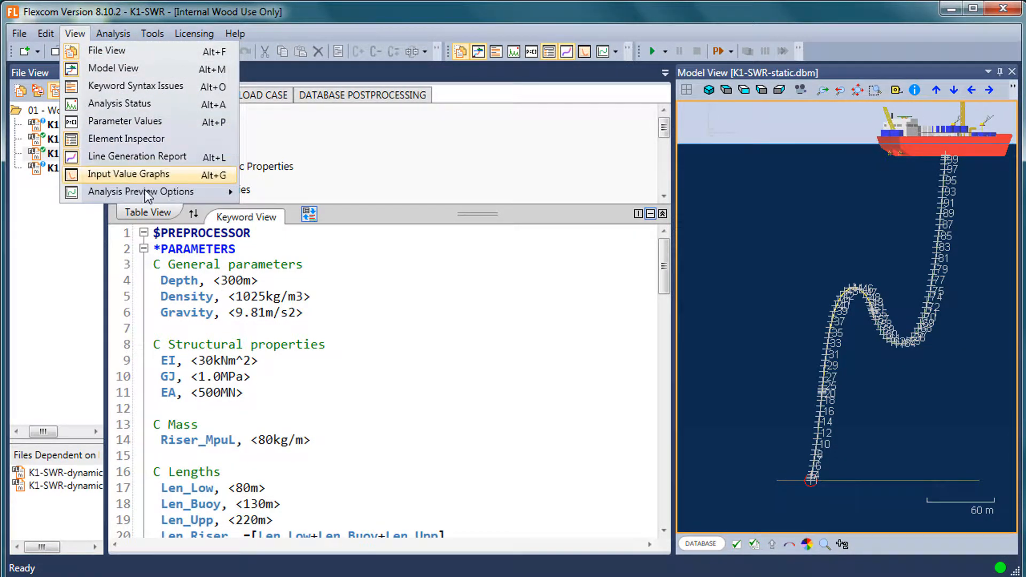
click(125, 121)
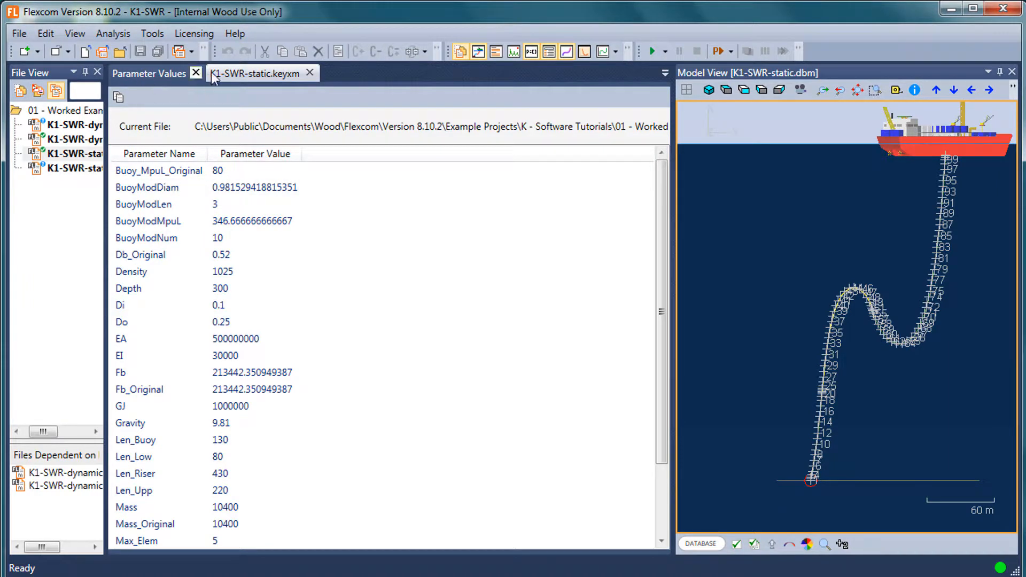
click(251, 74)
click(369, 298)
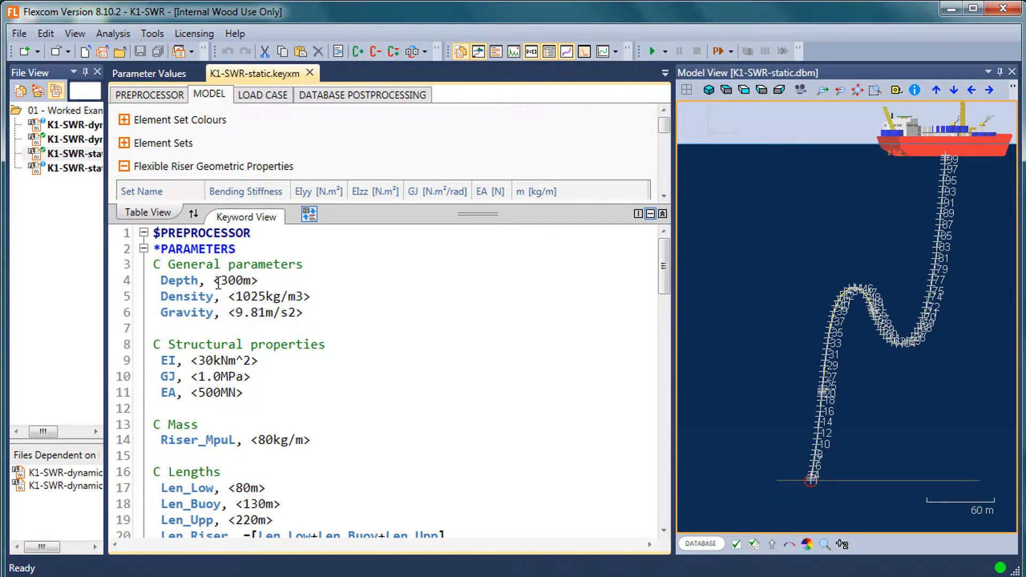
scroll(248, 412, down, 7)
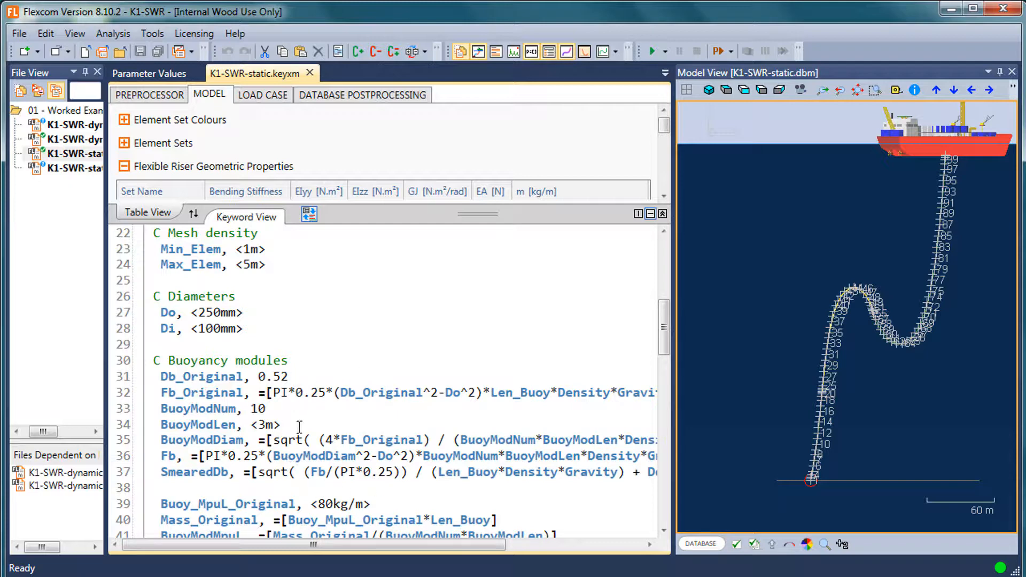
scroll(396, 455, down, 2)
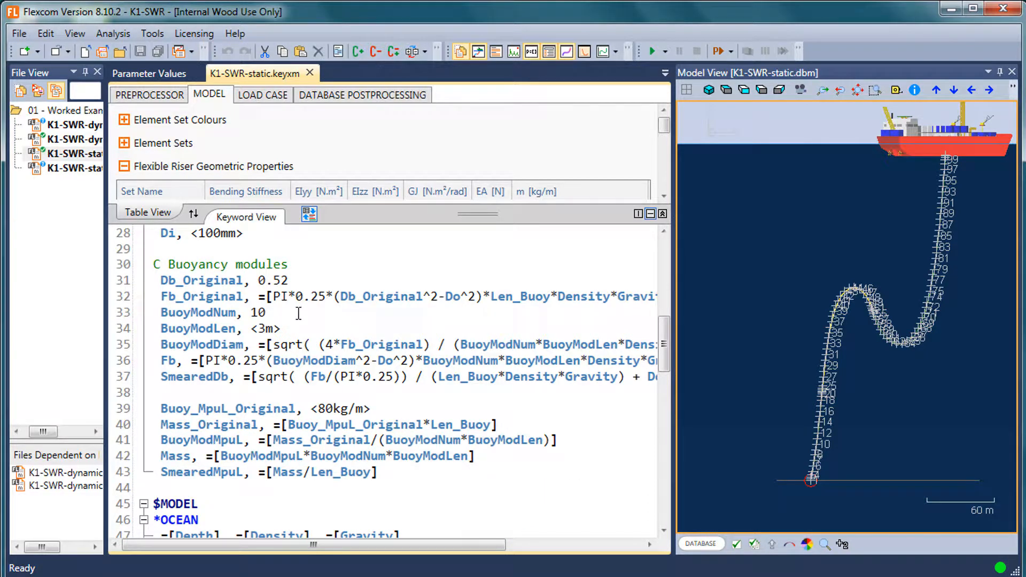
mouse_move(278, 365)
mouse_move(301, 343)
click(75, 33)
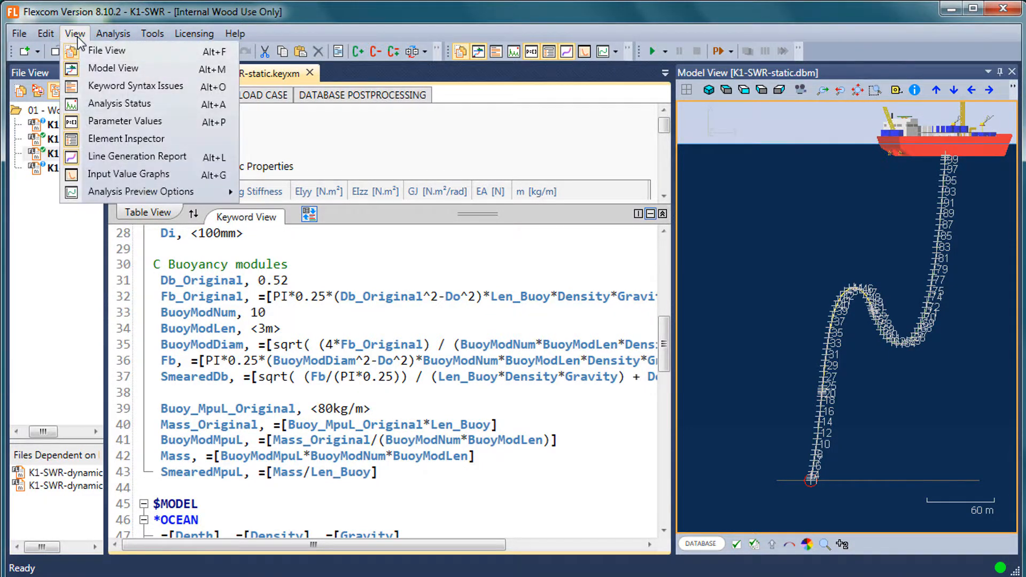
Show the evaluated parameters of K1-SWR-static.keyxm in the Parameter Values view and close the view again.
click(113, 121)
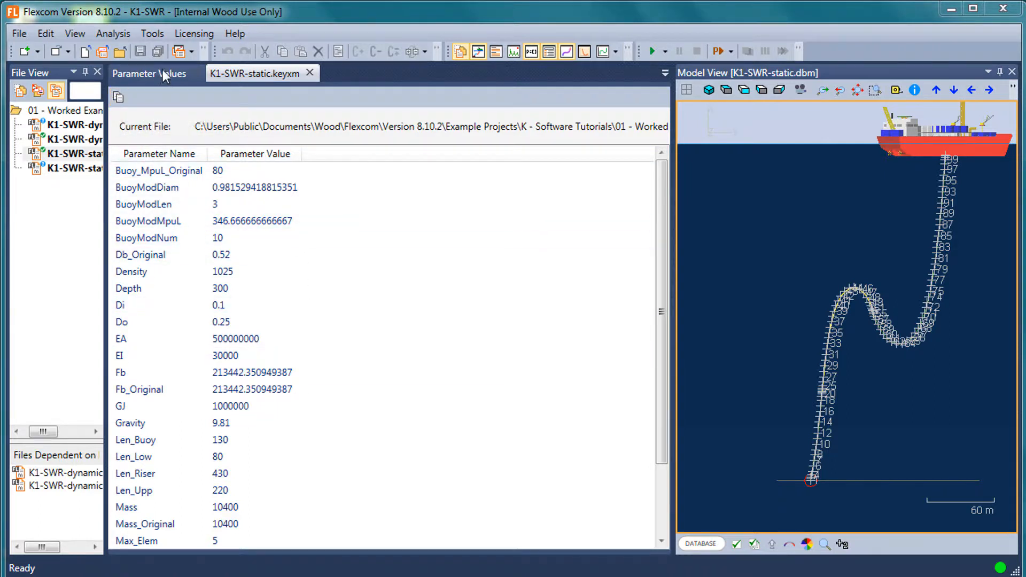
click(74, 33)
click(143, 121)
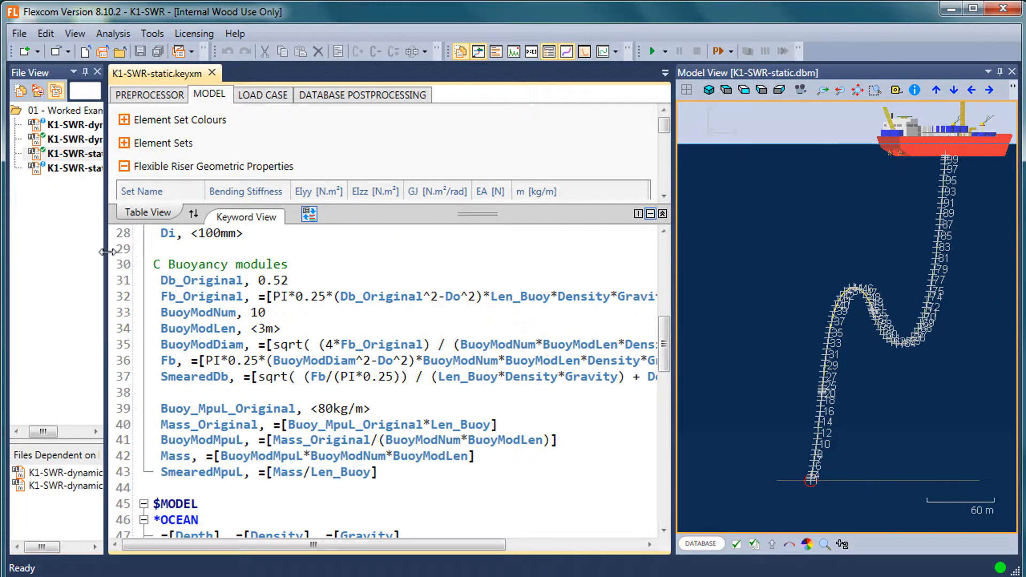
Resize the panes so the File View is slightly wider, the Model View narrower and the Table View taller above the keyword text.
drag(106, 252, 248, 251)
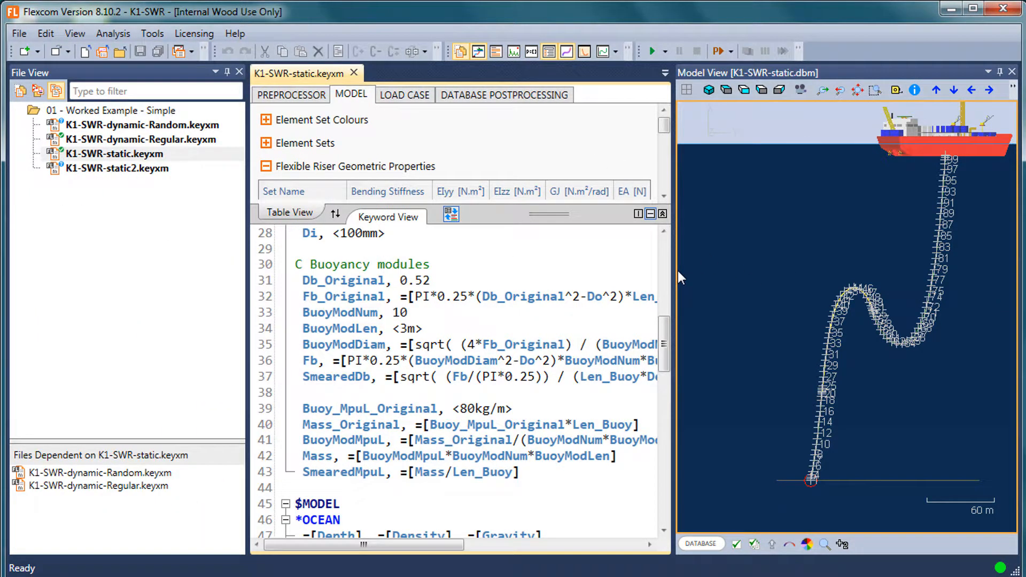
drag(678, 271, 755, 271)
click(155, 33)
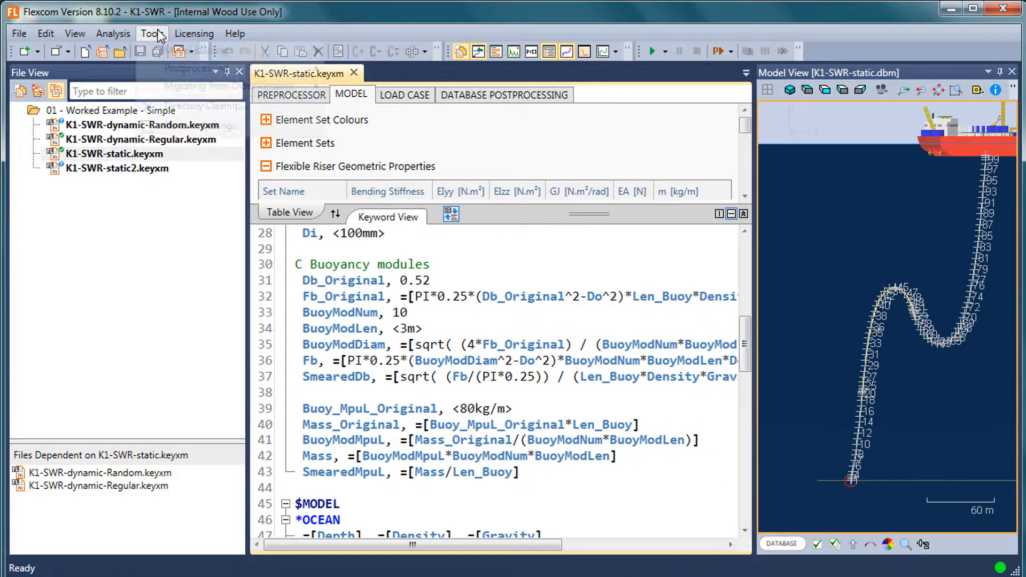
mouse_move(187, 53)
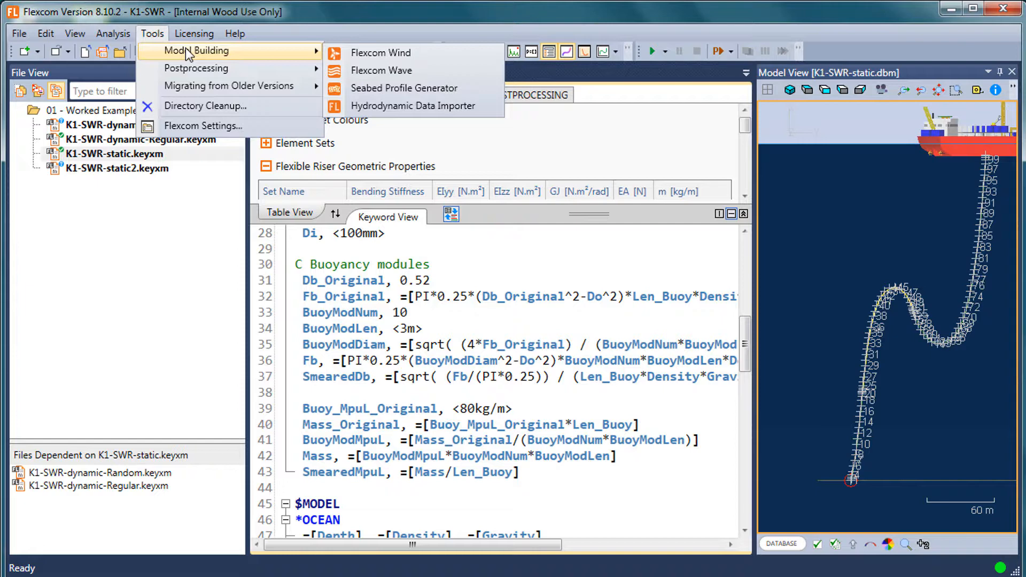
click(440, 53)
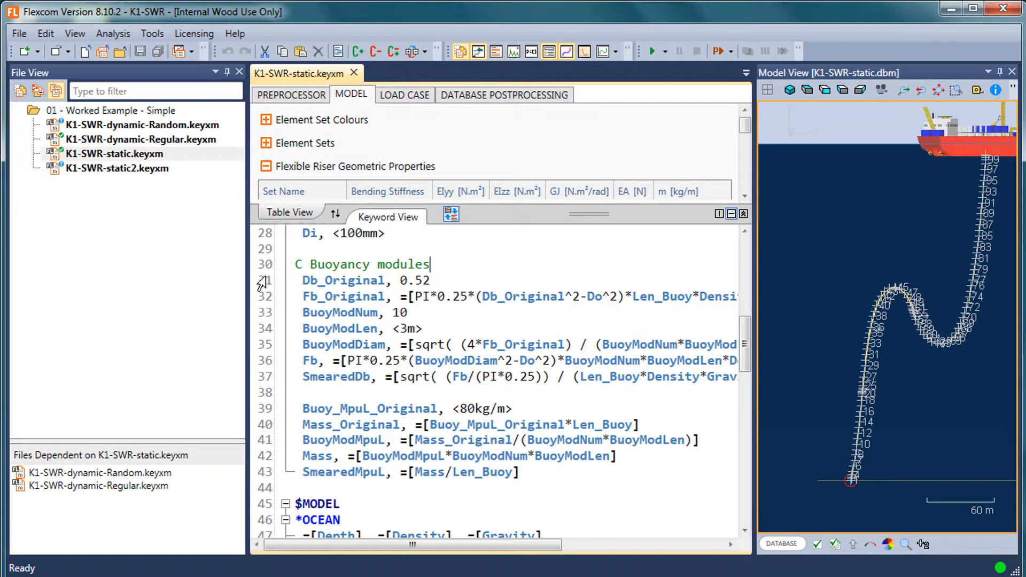
drag(247, 278, 155, 278)
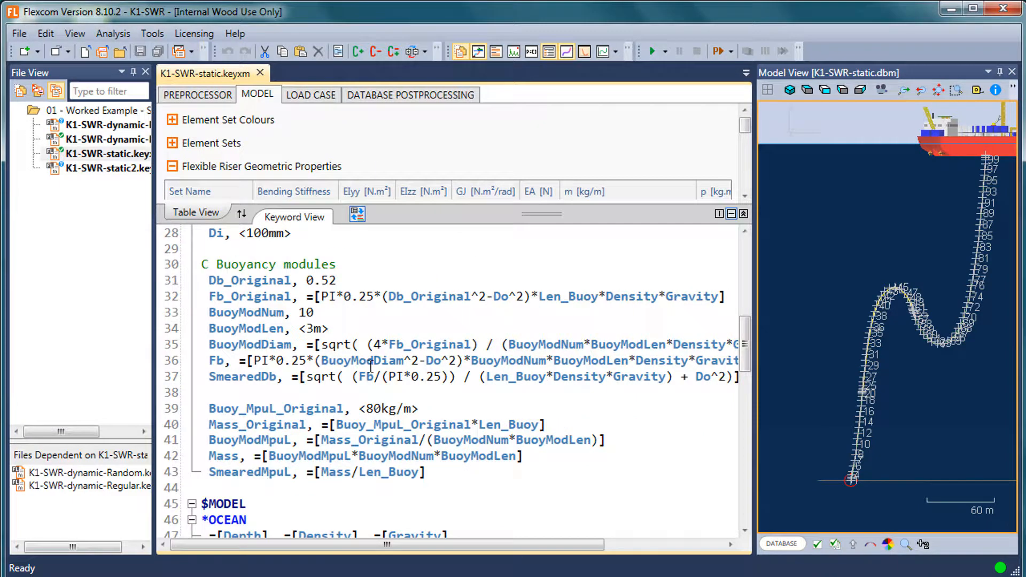
drag(501, 215, 500, 376)
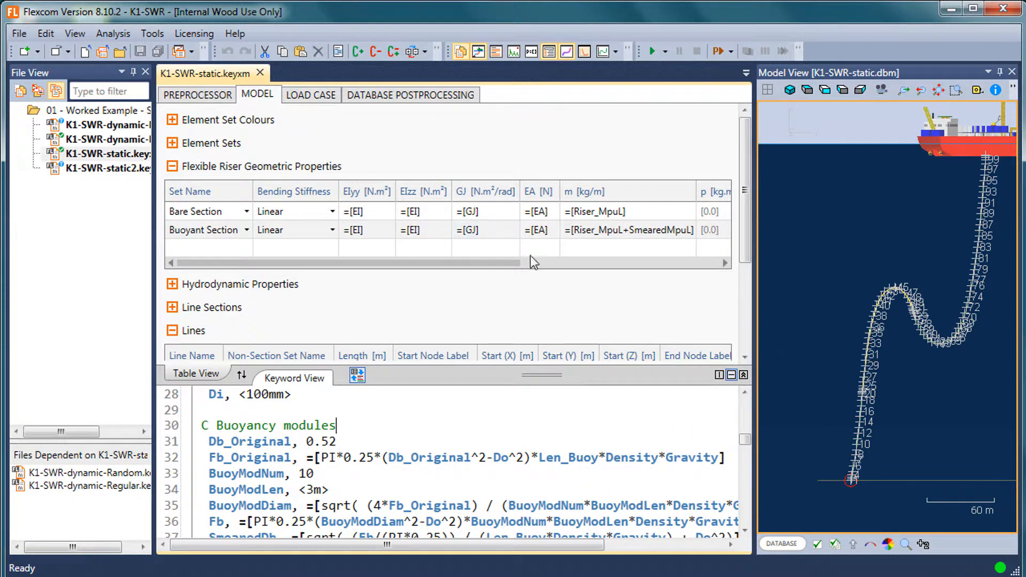
Hide the node numbers on the riser in the Model View.
click(835, 544)
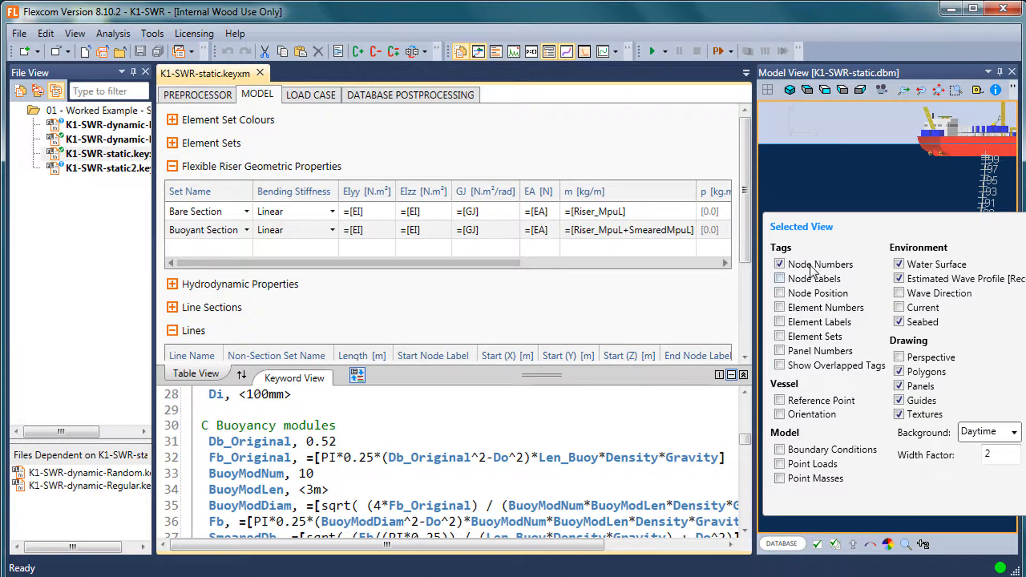
click(811, 265)
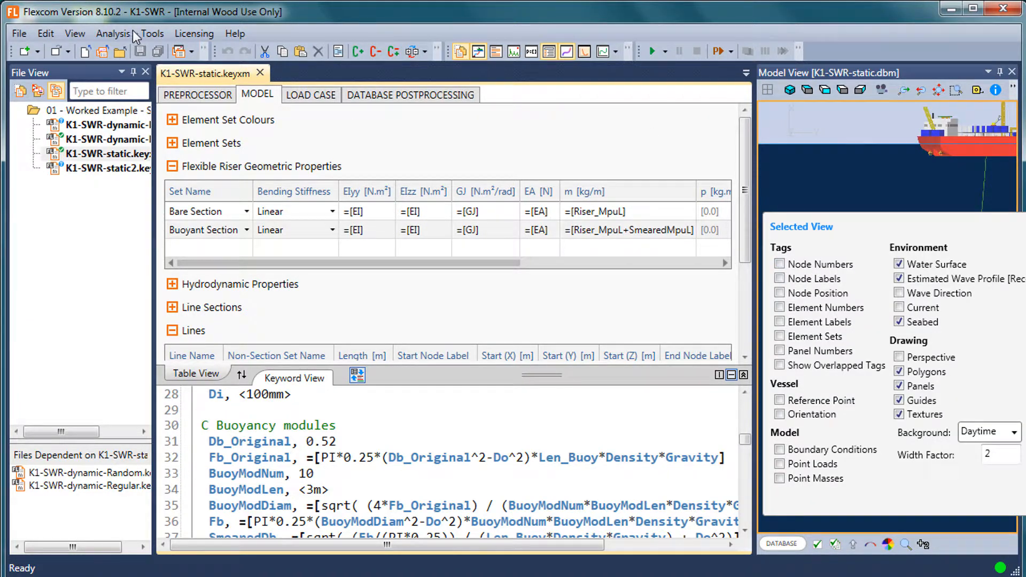
Switch to the Flexcom Wind model building tool and narrow its Structure and Simulations panes.
click(153, 34)
mouse_move(193, 51)
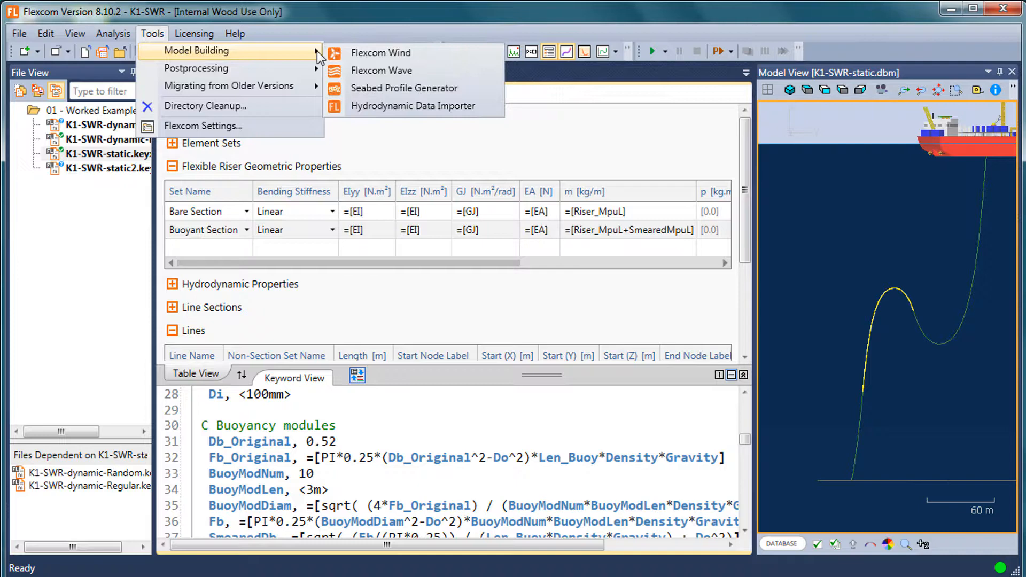
click(437, 57)
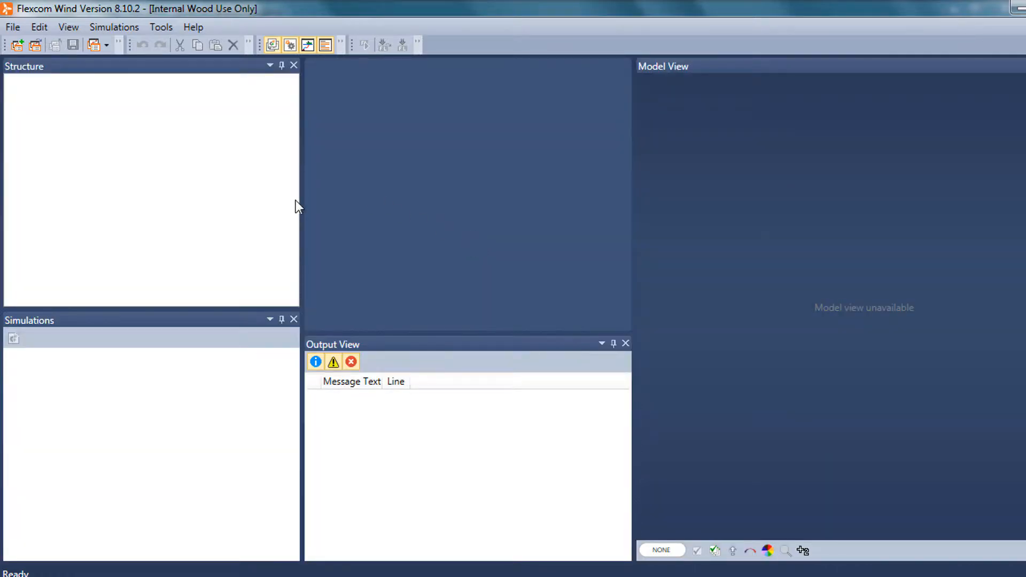
drag(302, 200, 197, 194)
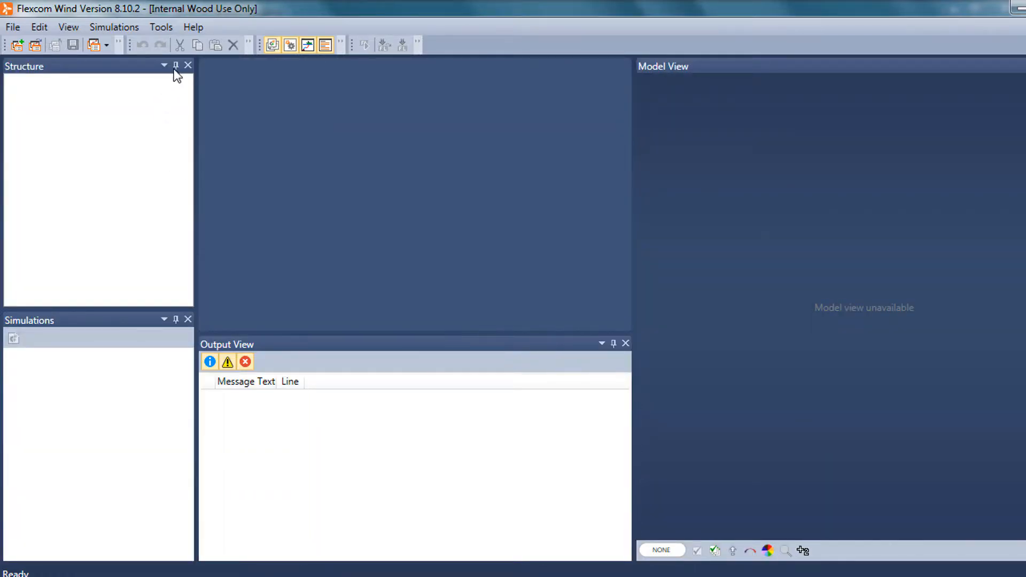
Load the L1-OC4FWT example project and show its floating wind turbine close up from the front.
click(202, 27)
mouse_move(256, 64)
click(418, 65)
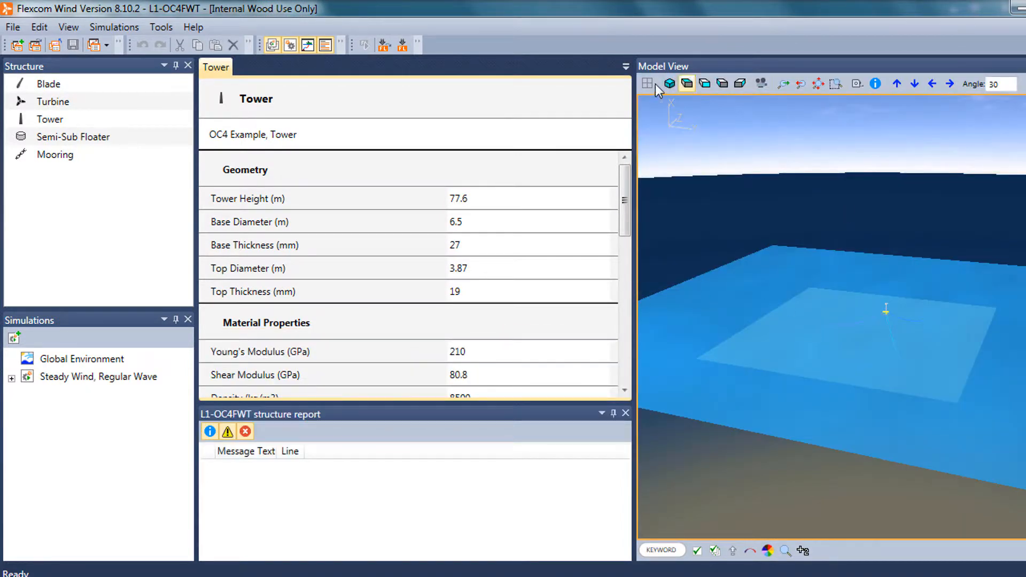
scroll(930, 315, up, 6)
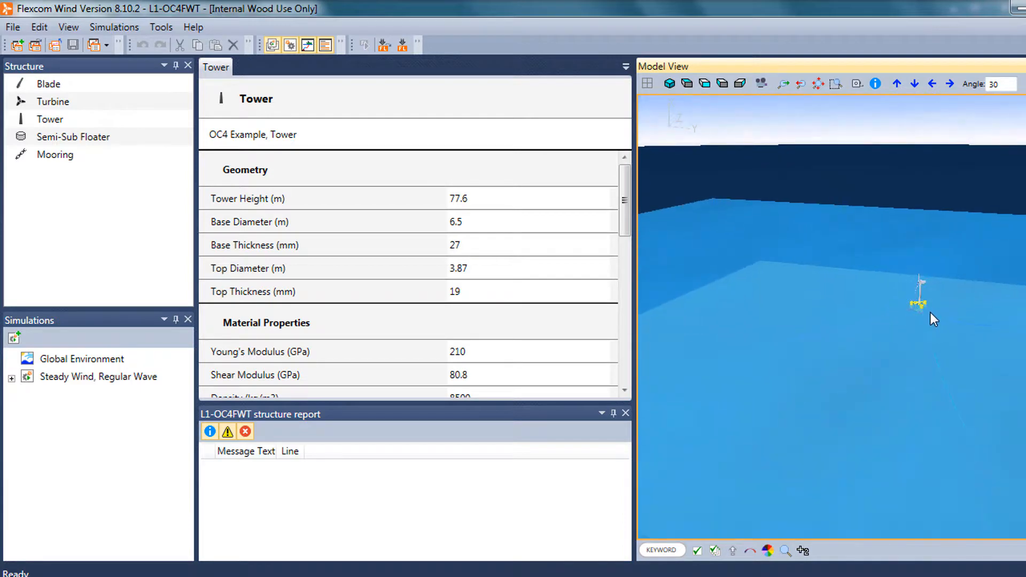
scroll(865, 338, up, 4)
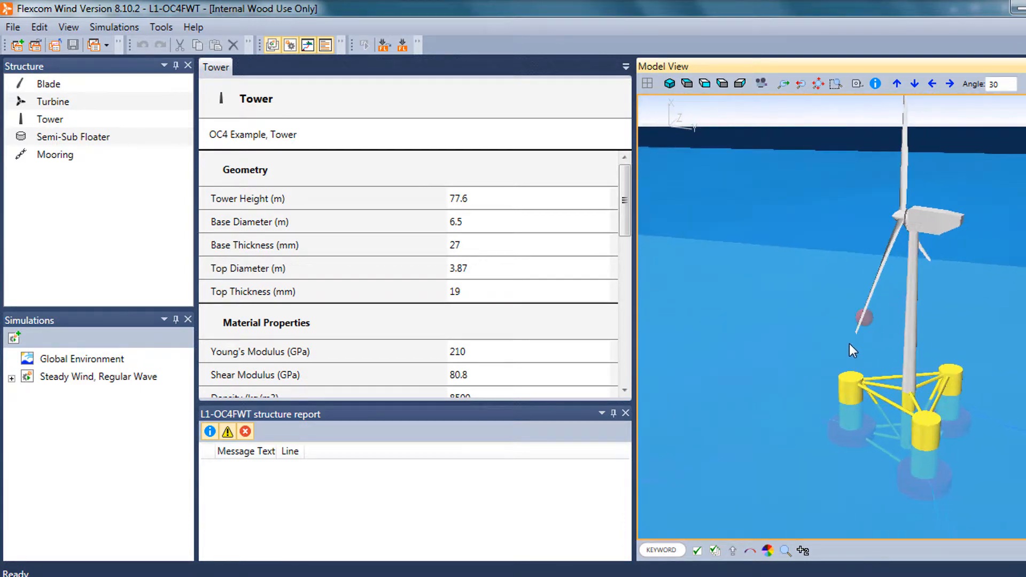
drag(949, 350, 824, 281)
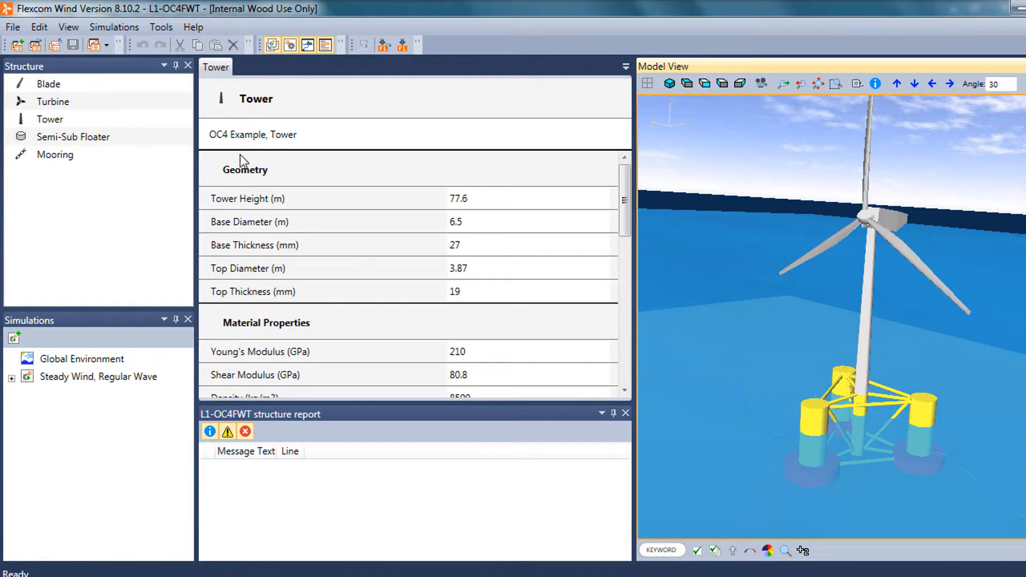
Browse the turbine structure's components down to the Semi-Sub Floater, and give its geometry properties more room by closing the structure report.
click(53, 85)
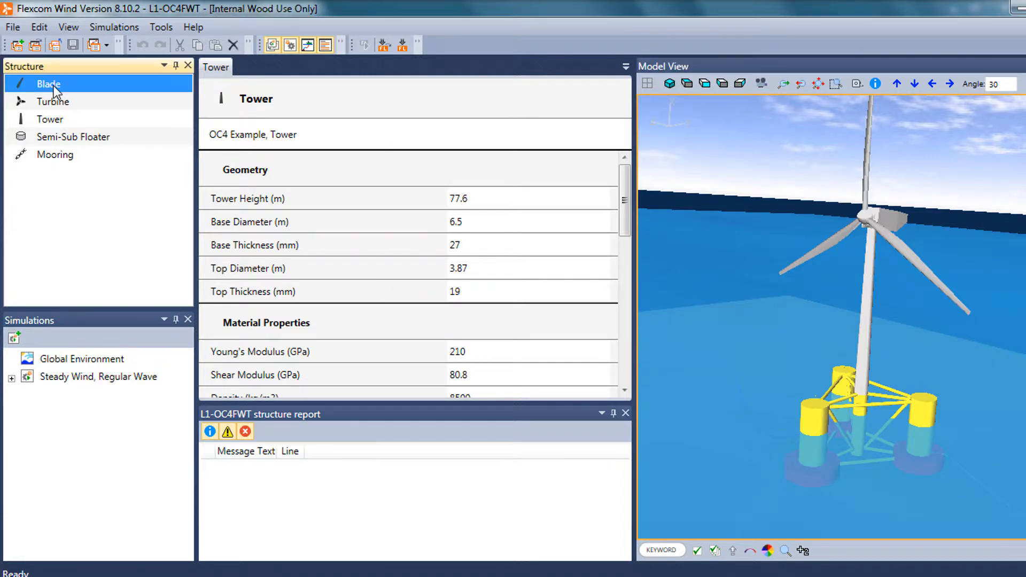
click(55, 103)
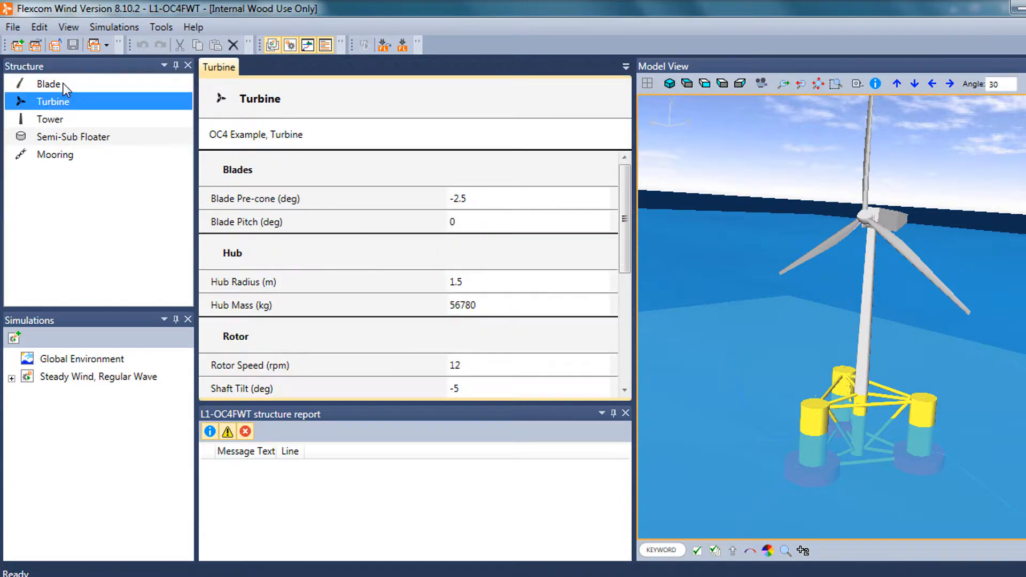
click(47, 82)
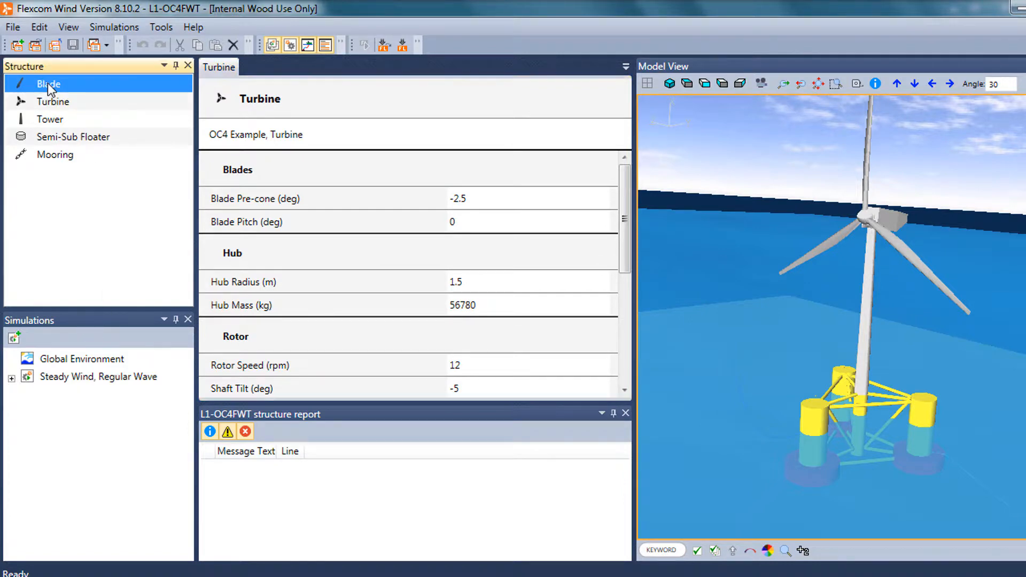
click(54, 105)
click(57, 121)
click(60, 138)
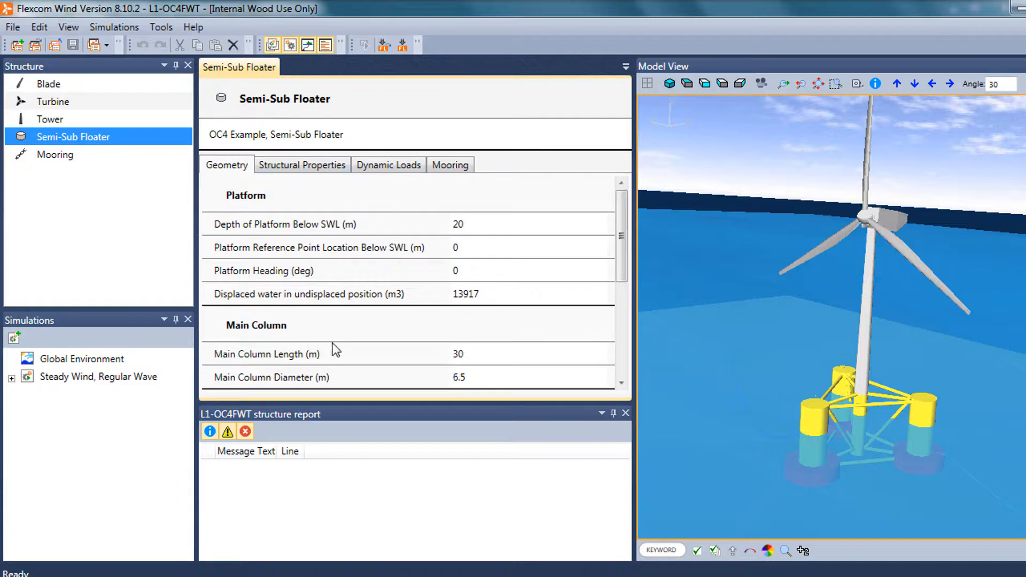
drag(633, 327, 689, 328)
click(679, 413)
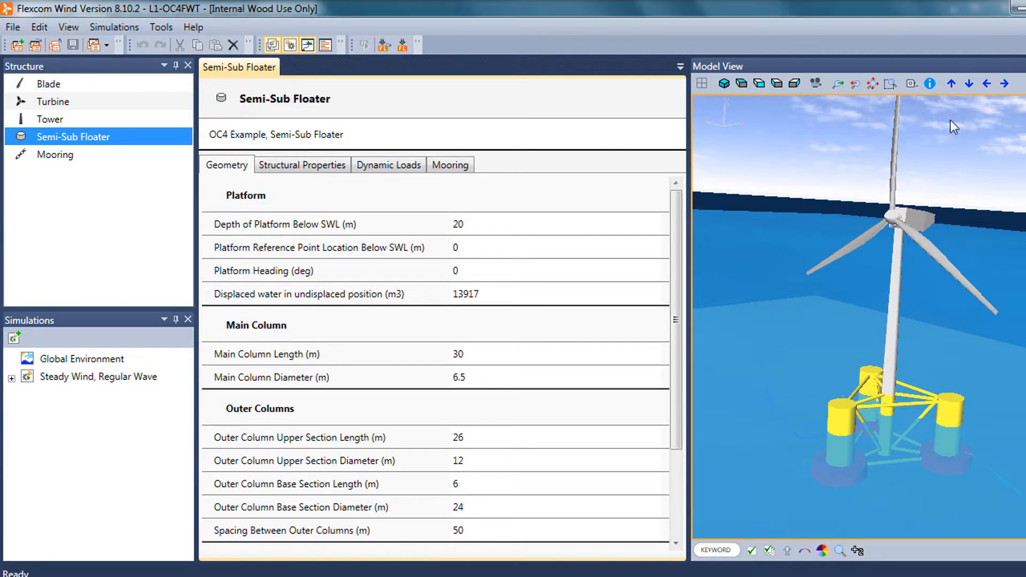
Examine the semi-submersible floater and its mooring lines from below the water surface, and narrow the properties and Structure panes.
click(860, 188)
drag(880, 188, 934, 396)
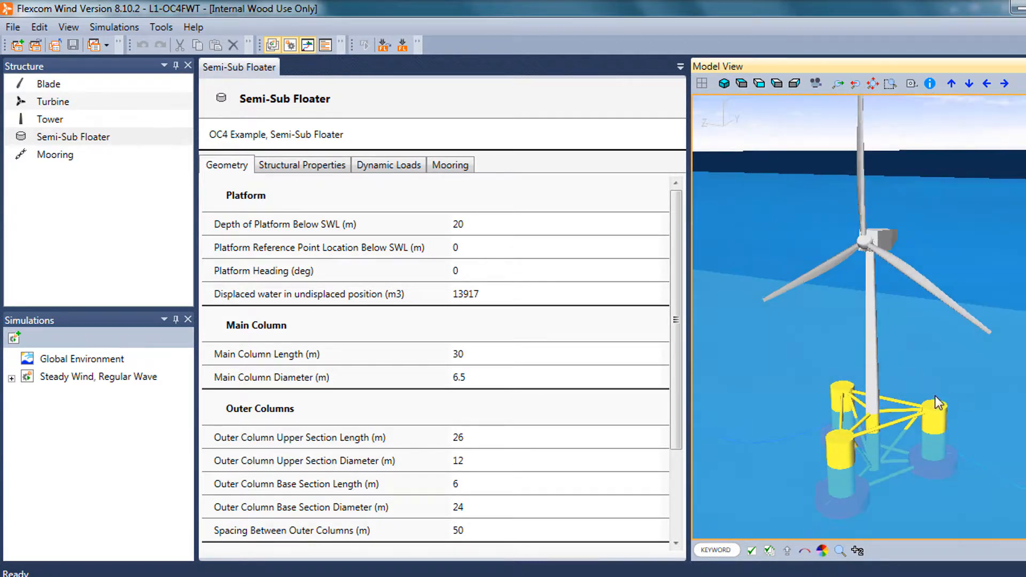
drag(892, 318, 855, 303)
scroll(923, 339, up, 3)
scroll(922, 339, down, 3)
scroll(855, 301, up, 3)
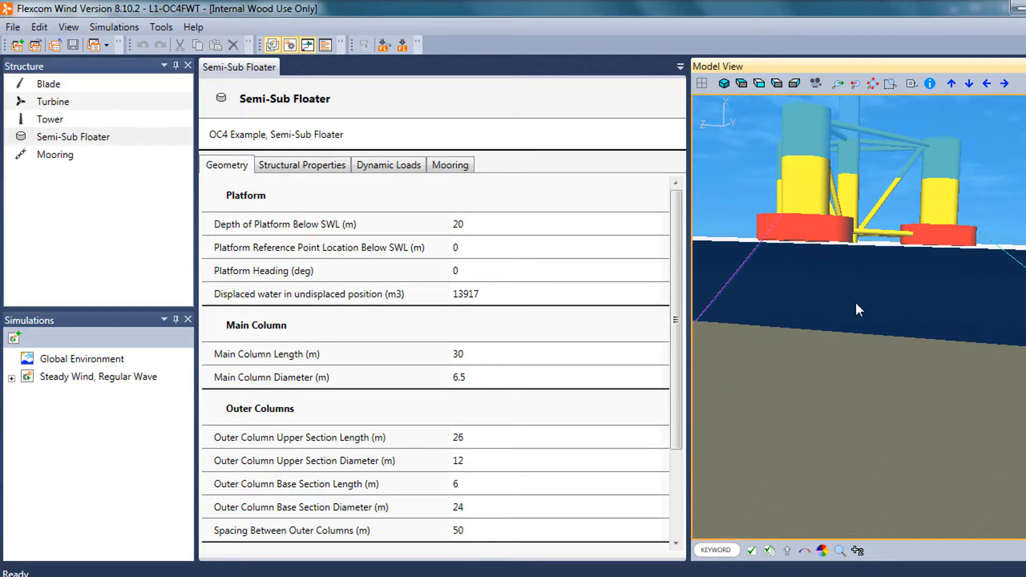
scroll(816, 294, down, 2)
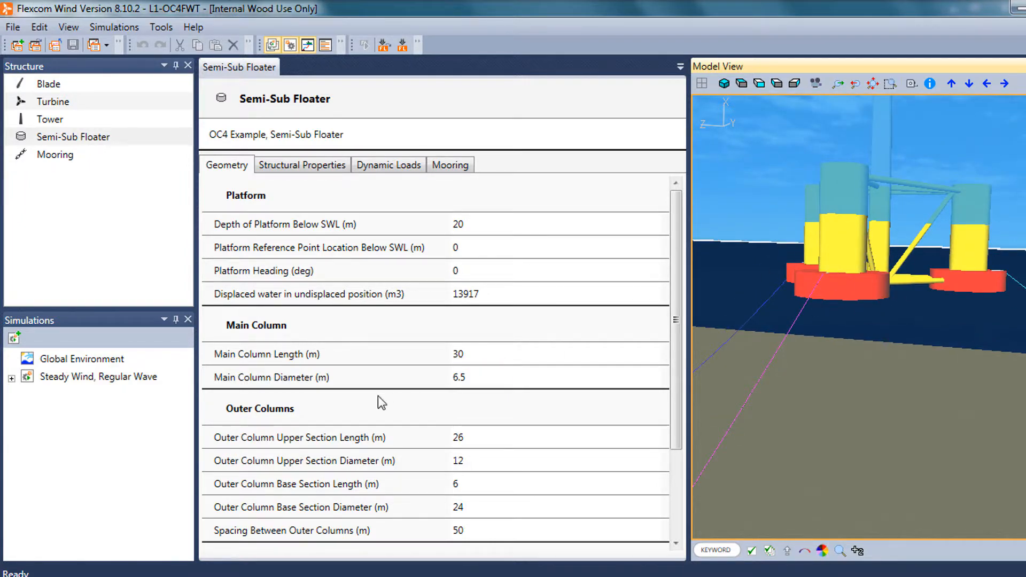
drag(689, 288, 656, 289)
drag(195, 282, 175, 280)
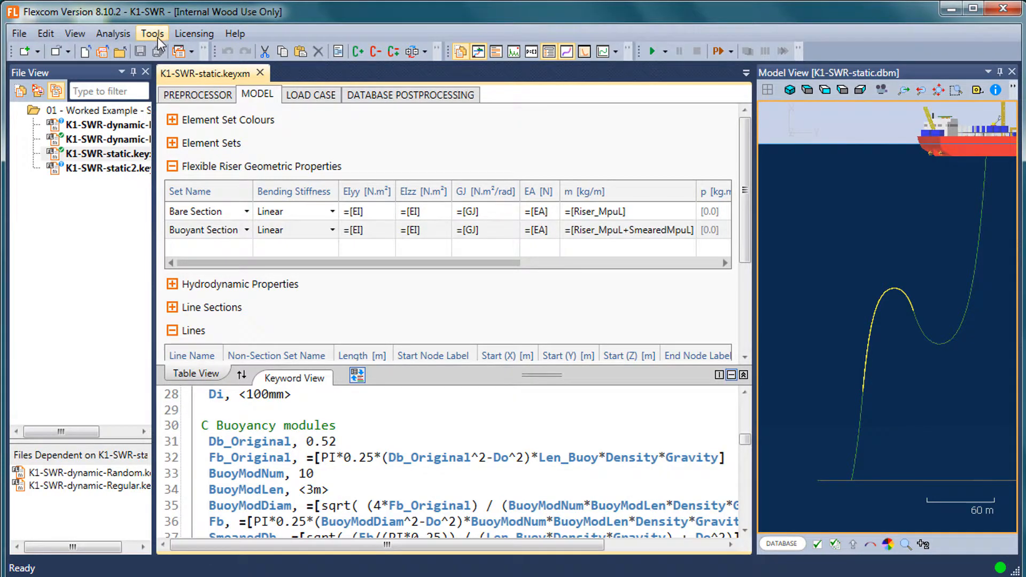
From the main Flexcom window, open the Seabed Profile Generator and move its window up so it is fully visible.
click(158, 38)
mouse_move(194, 53)
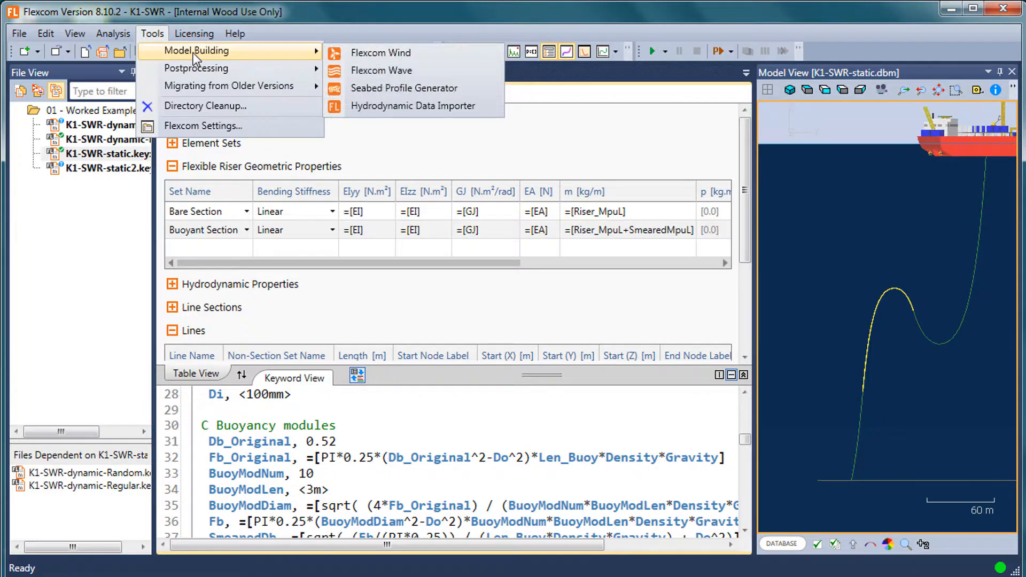
click(441, 89)
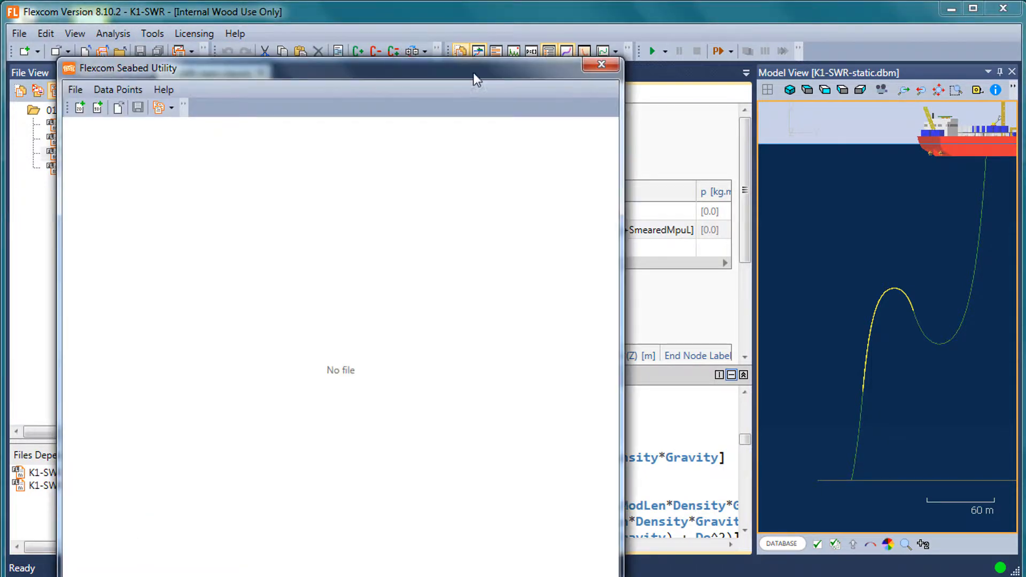
drag(519, 69, 629, 19)
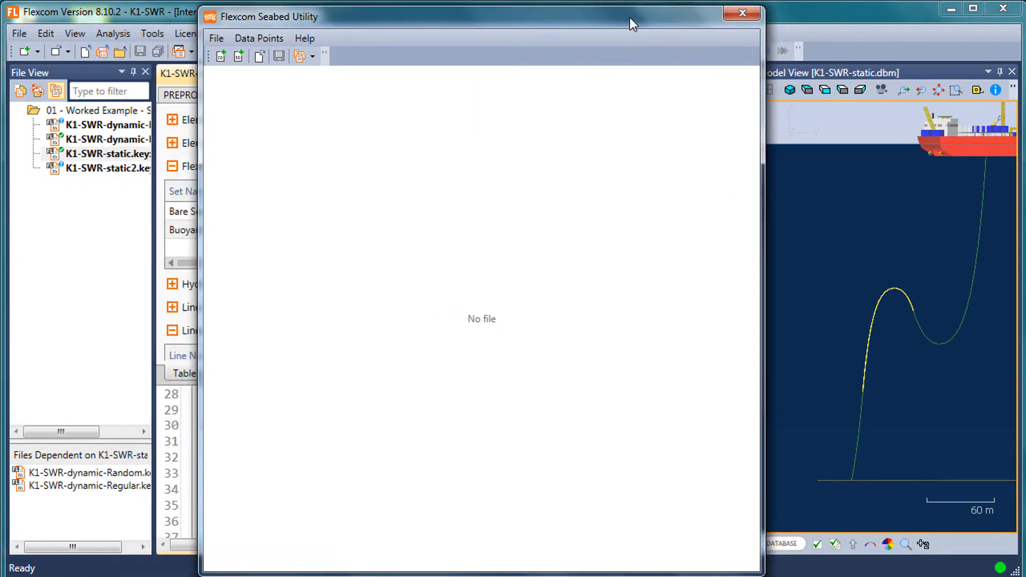
Create a new 3D seabed file to show its input settings, and close the seabed utility without saving.
click(217, 39)
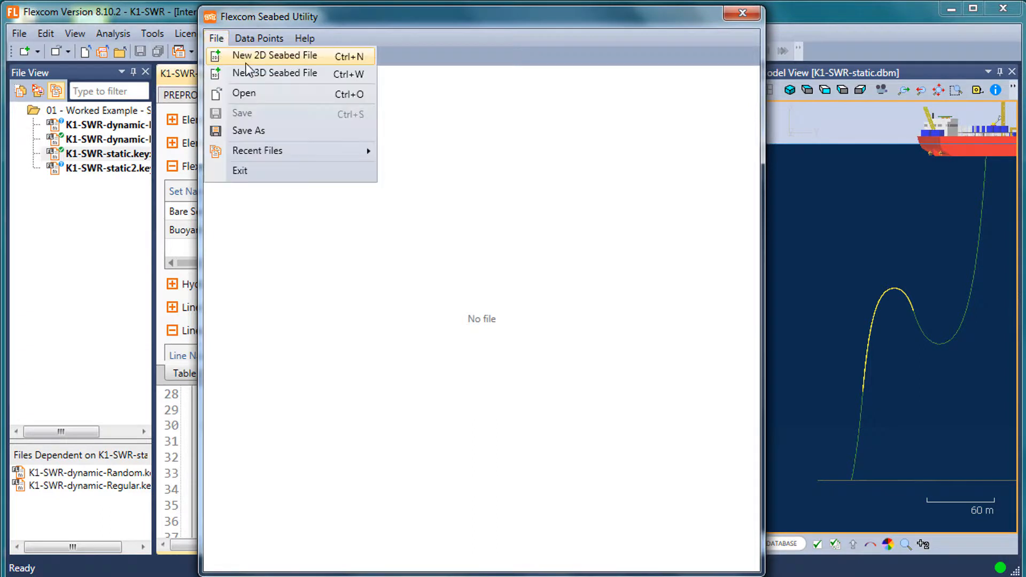
click(257, 74)
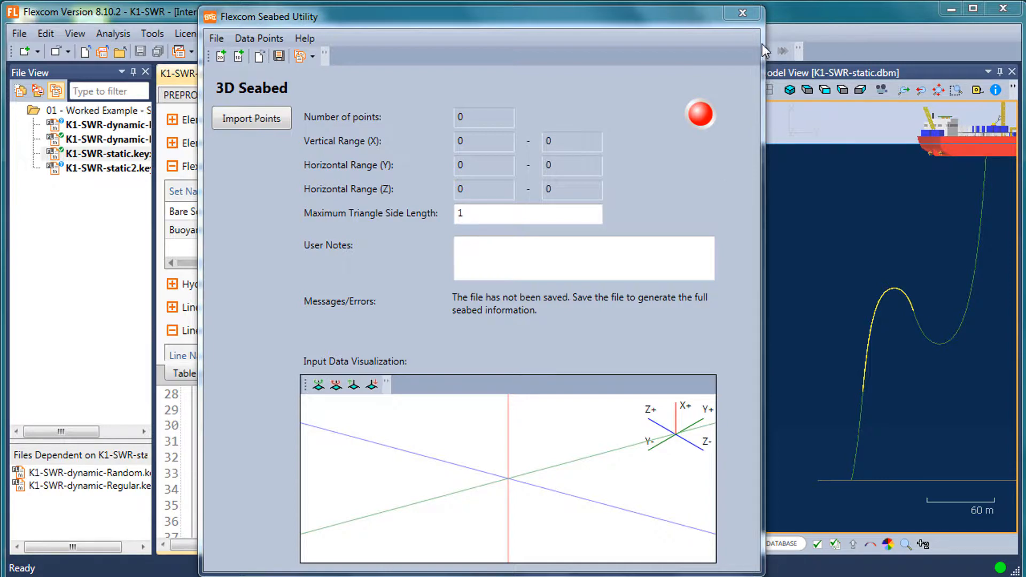
click(743, 13)
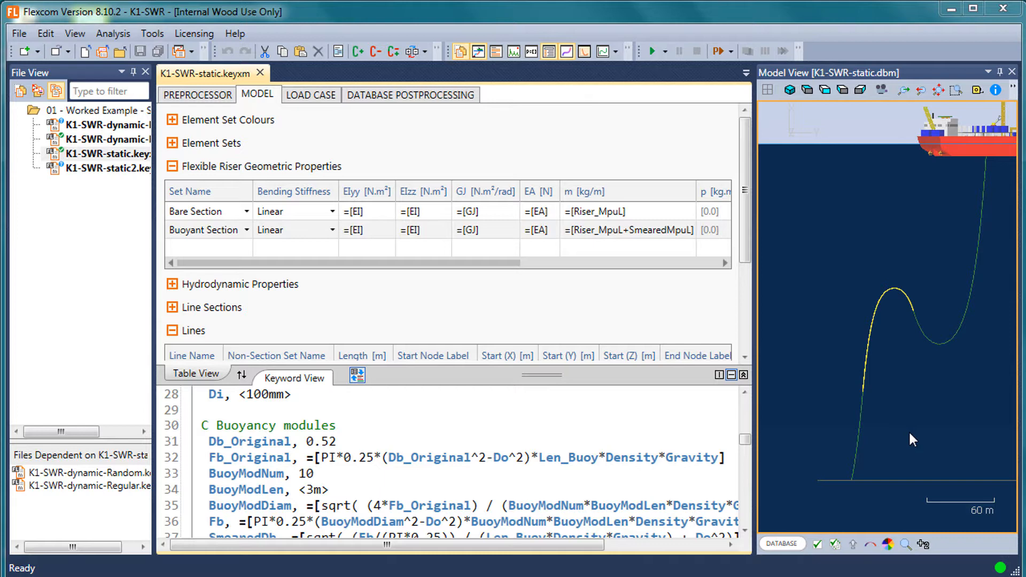
Open the Hydrodynamic Data Importer to show its source, input file and output folder settings.
click(152, 34)
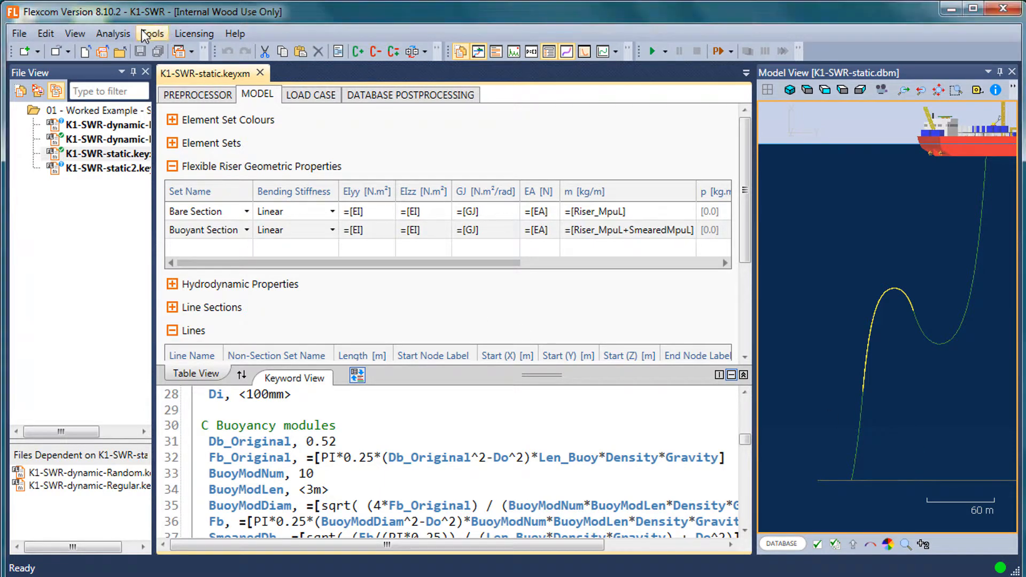
mouse_move(269, 53)
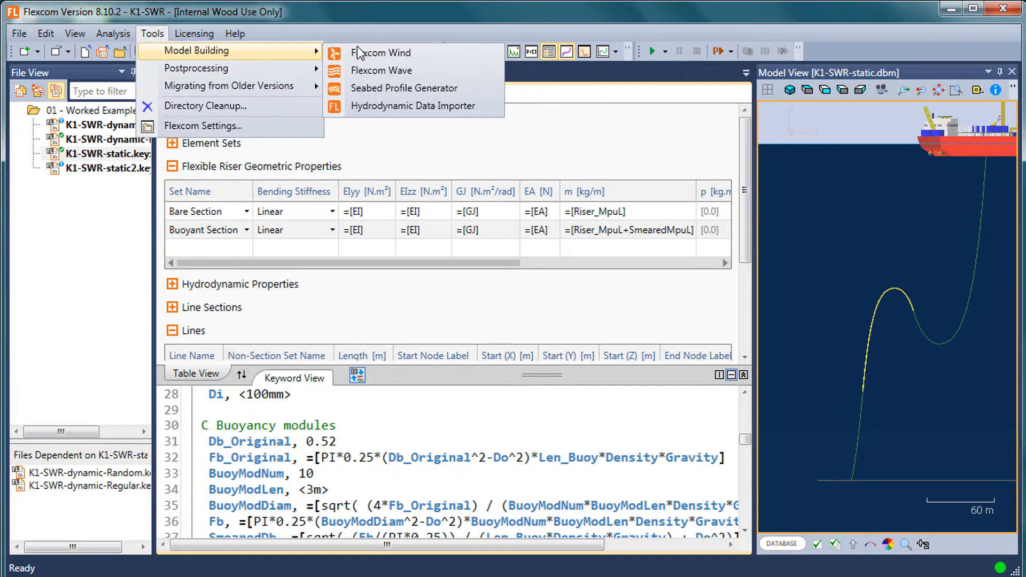
click(423, 106)
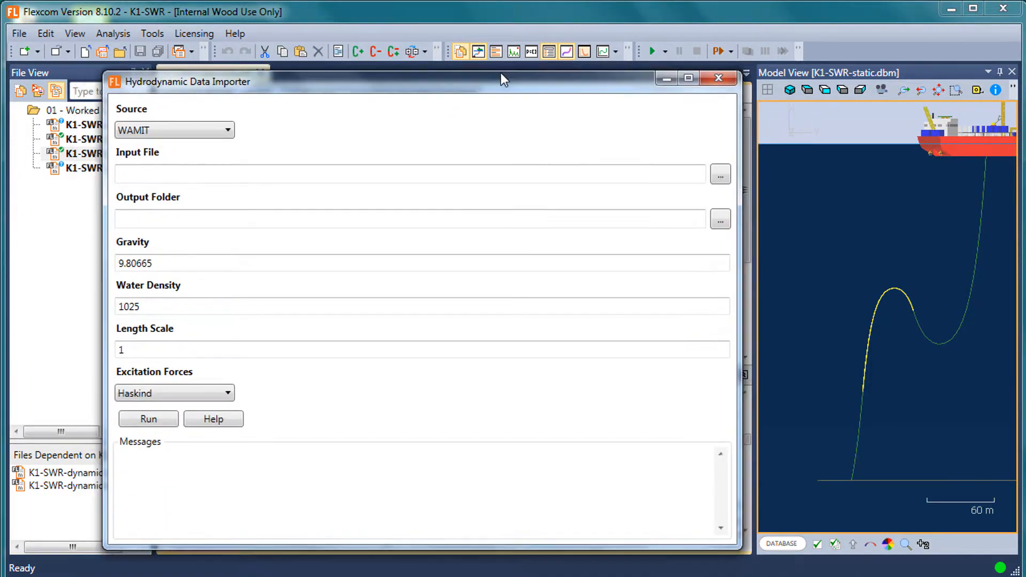
Move the Hydrodynamic Data Importer window clear of the file list and set its source to AQWA.
drag(500, 75, 579, 48)
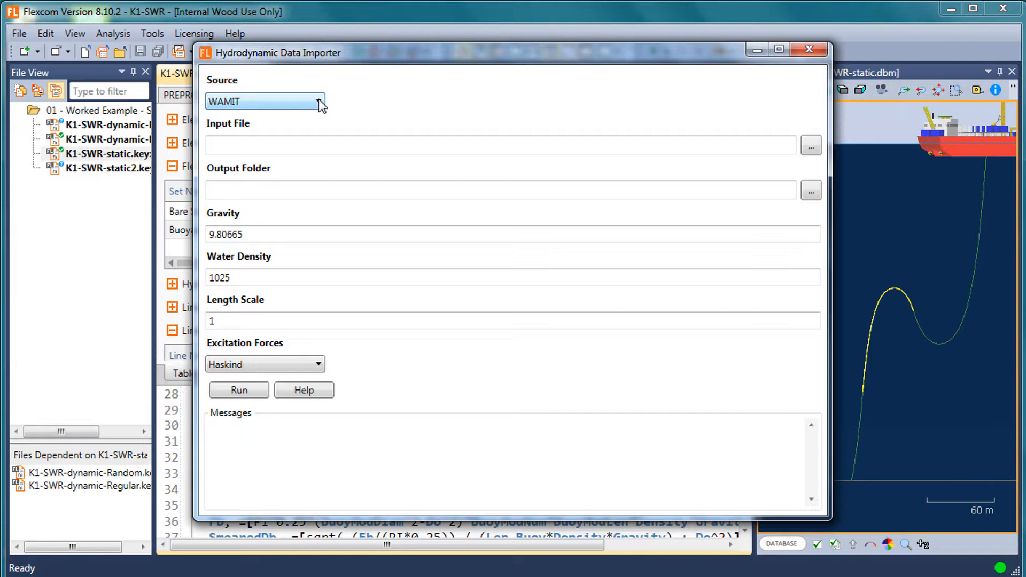
click(320, 102)
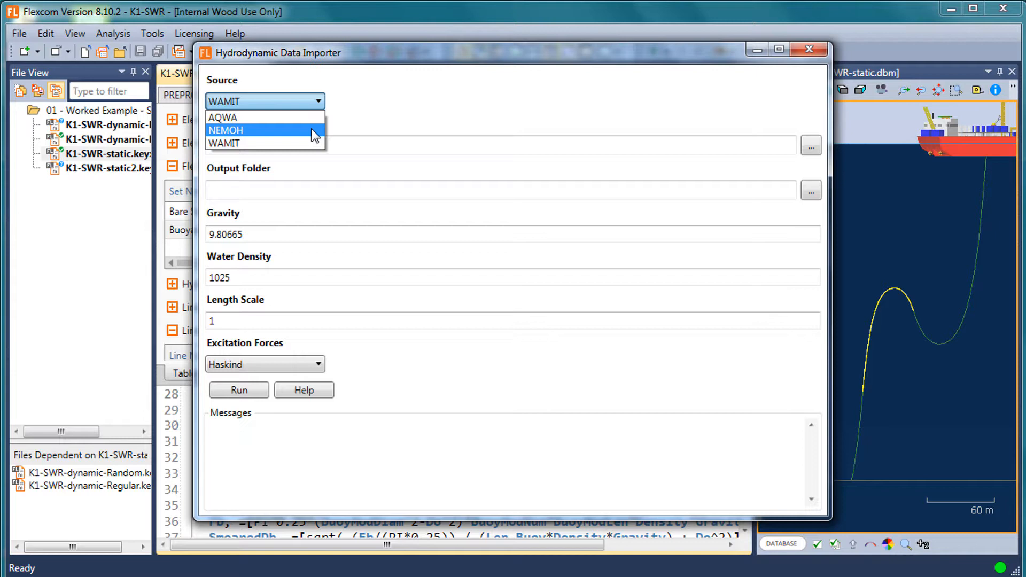
click(286, 117)
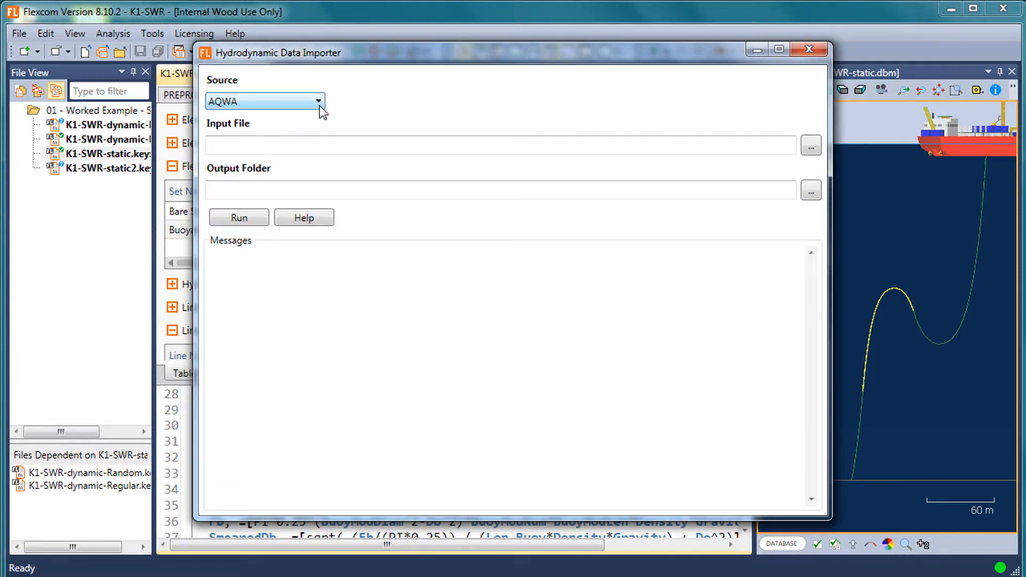
Browse the Documents library for an AQWA input file (*.lis), and leave without choosing one.
click(570, 146)
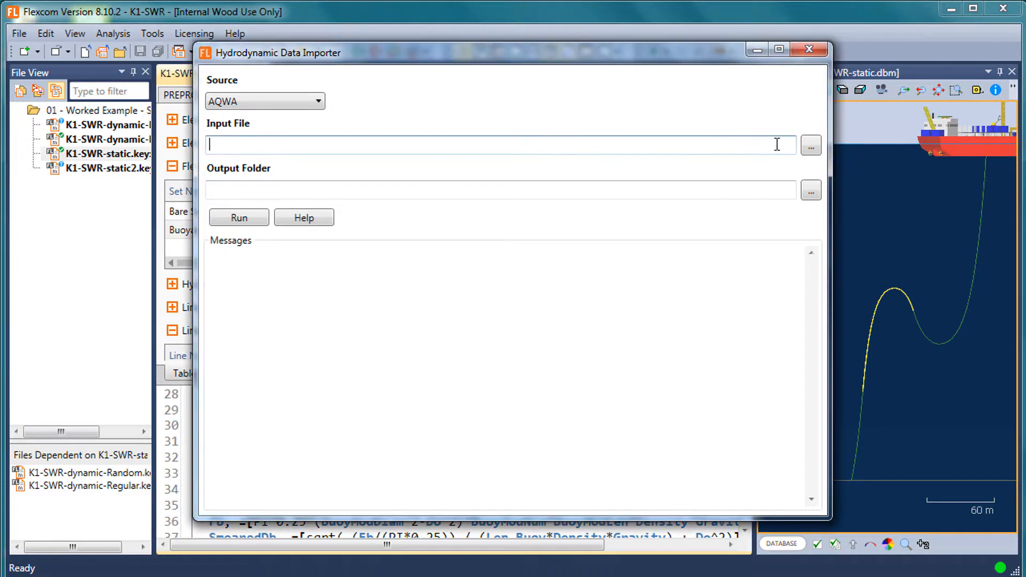
click(810, 149)
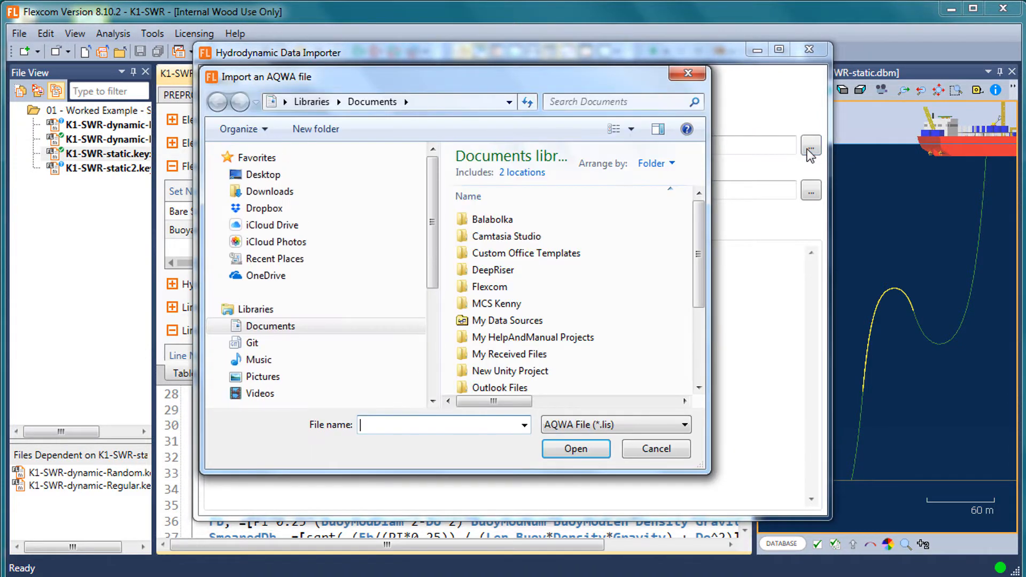
scroll(695, 347, down, 3)
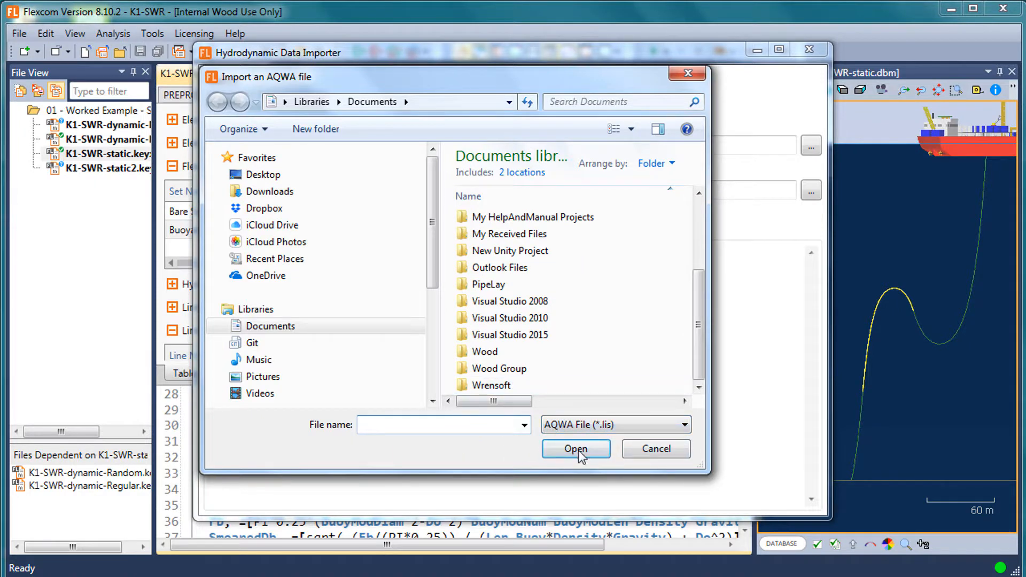
click(657, 449)
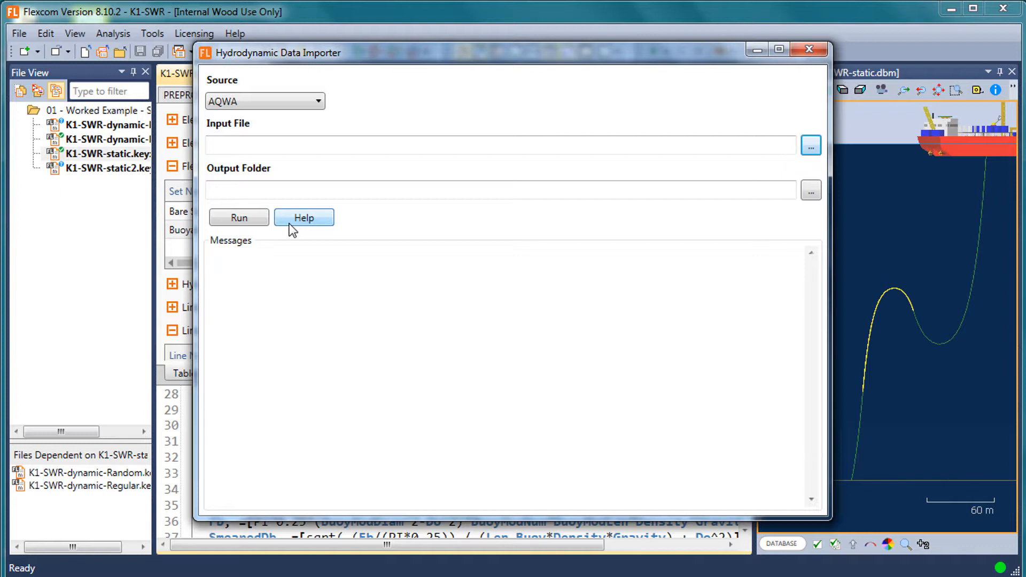
Open the importer's help maximized and read the ANSYS Aqwa topic, covering added mass, radiation damping, force RAOs and QTF data.
click(315, 218)
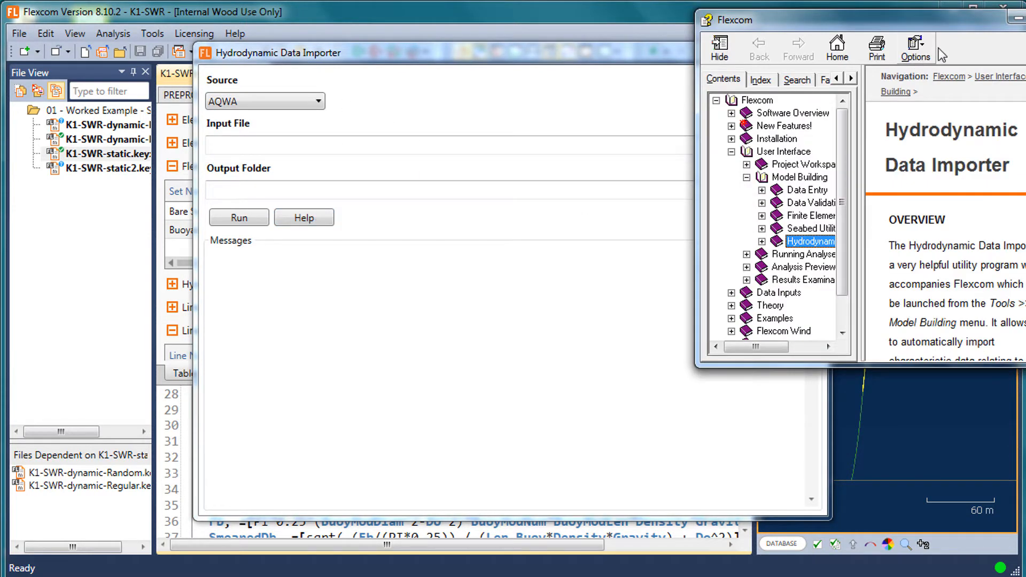
click(1025, 19)
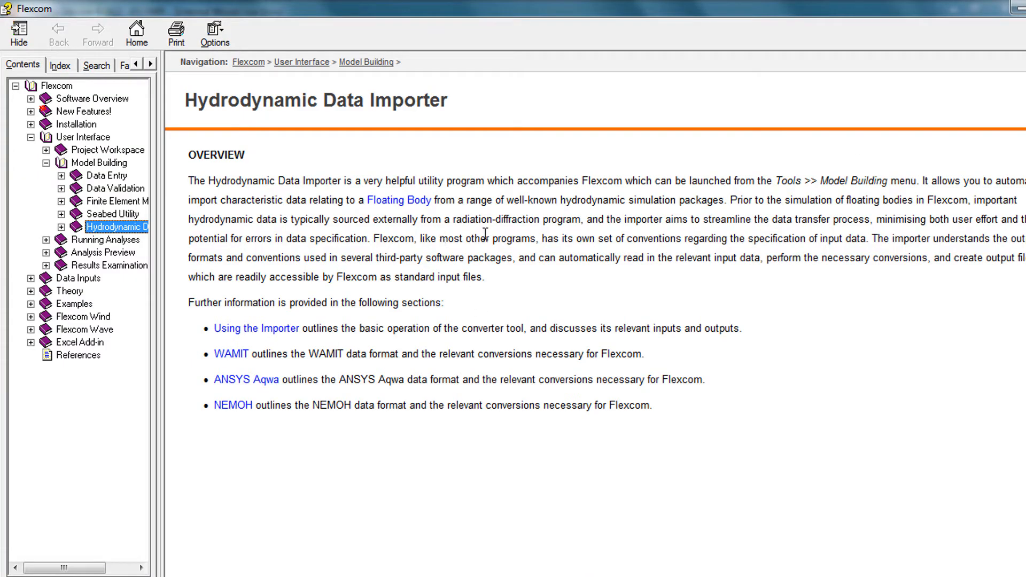
click(61, 227)
click(120, 265)
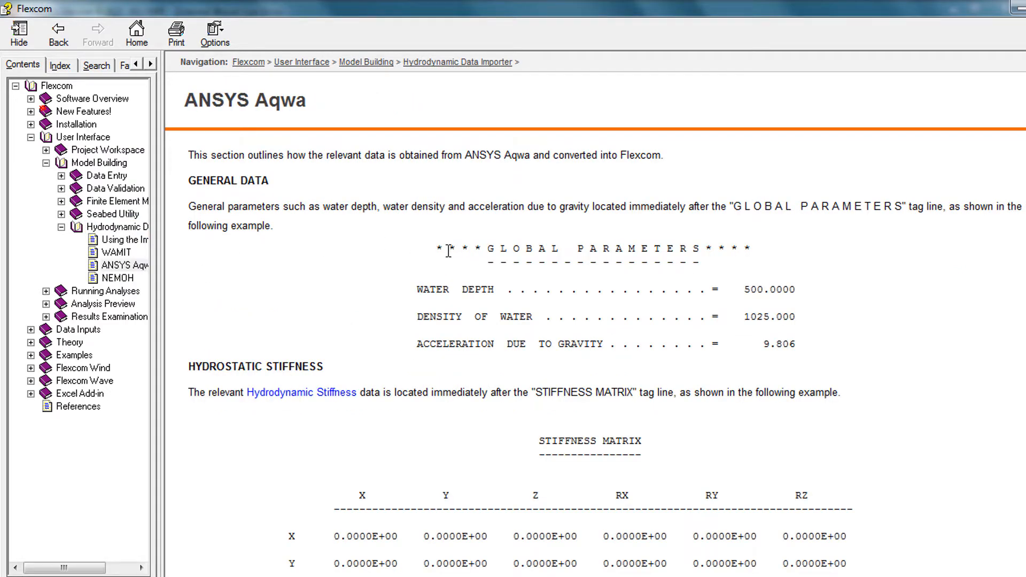
scroll(449, 252, down, 10)
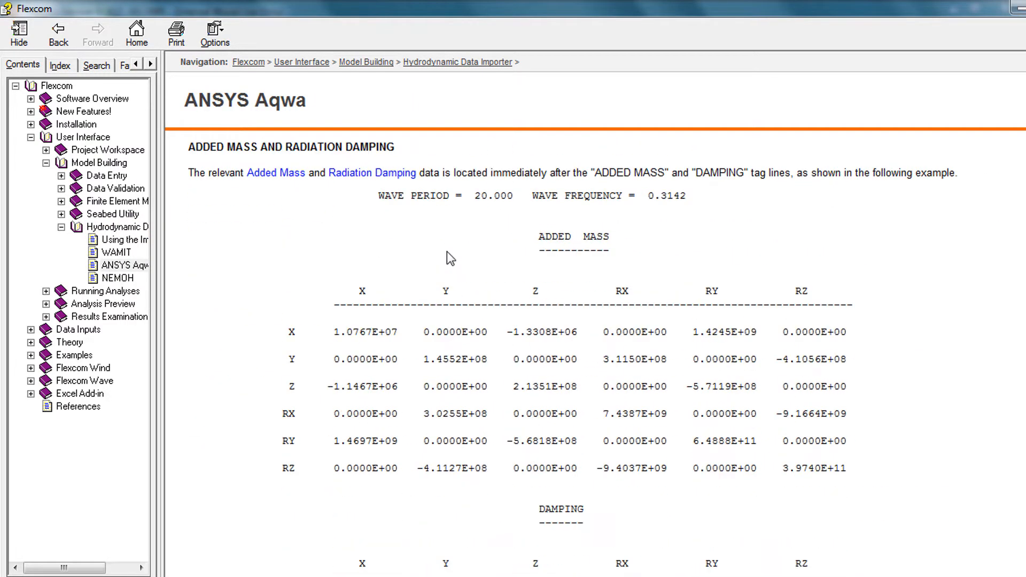
scroll(451, 259, down, 10)
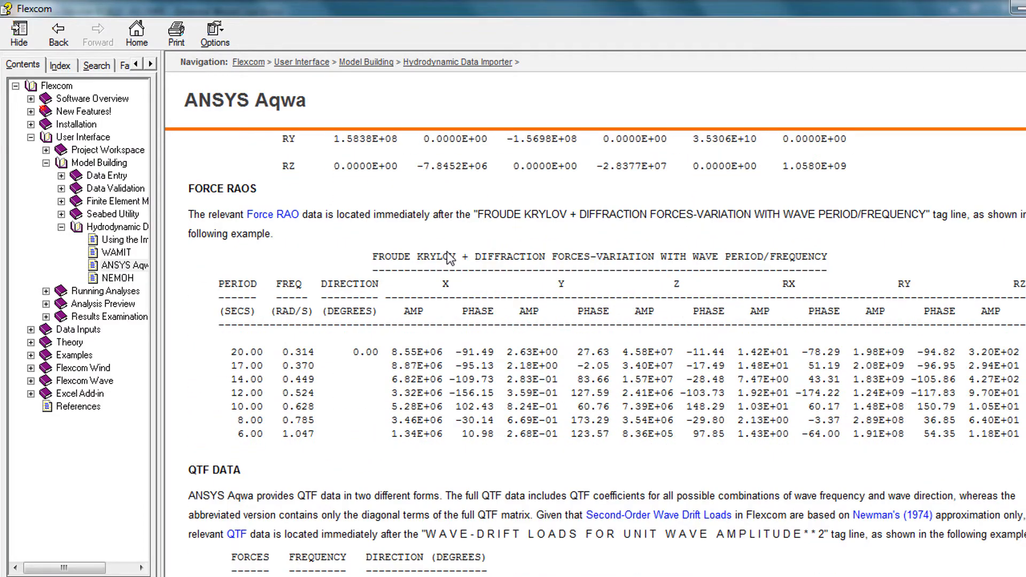
scroll(451, 259, down, 5)
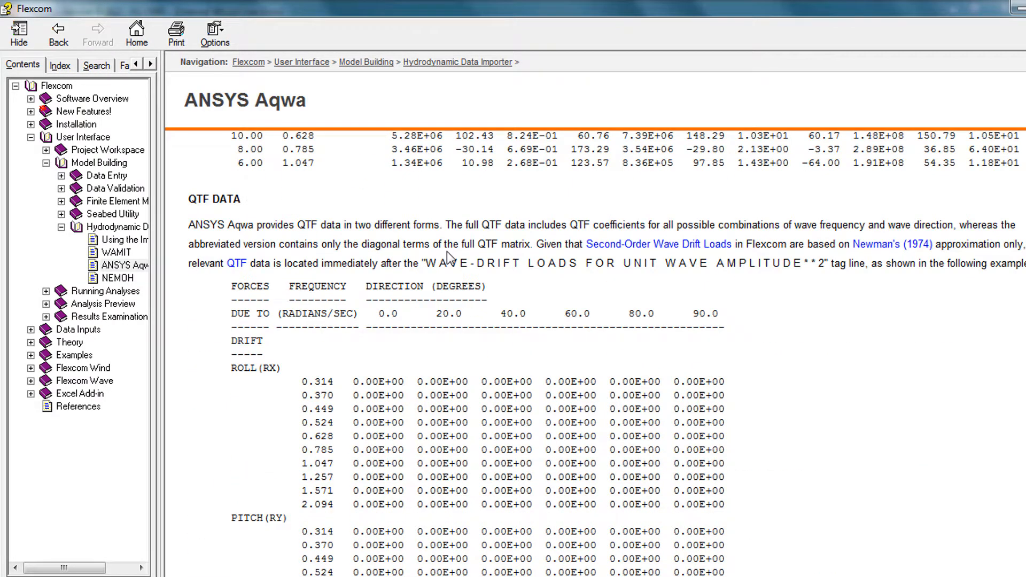
scroll(449, 240, up, 9)
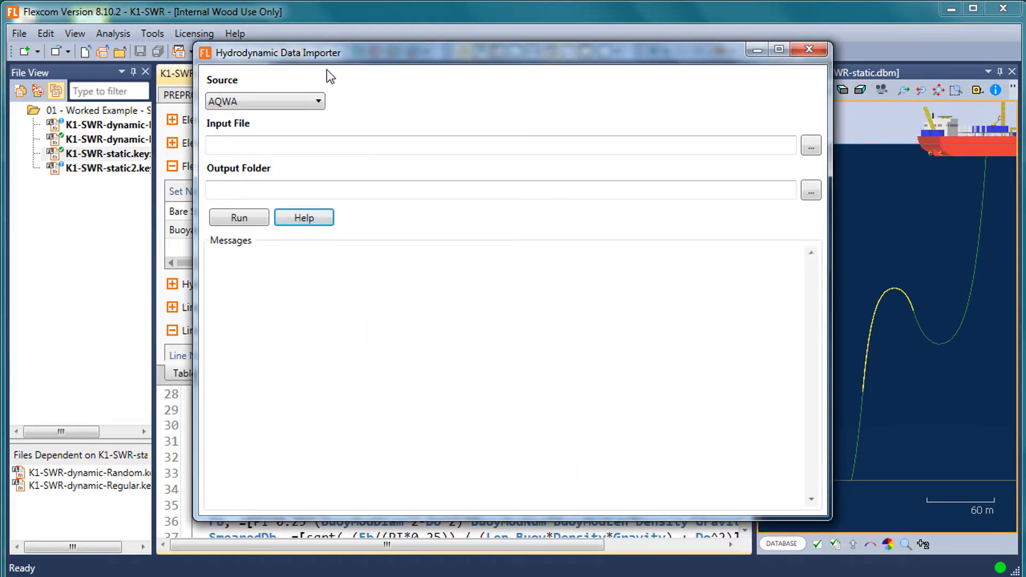
Close the Hydrodynamic Data Importer, and review the Flexcom Settings without changing them.
click(800, 50)
click(154, 35)
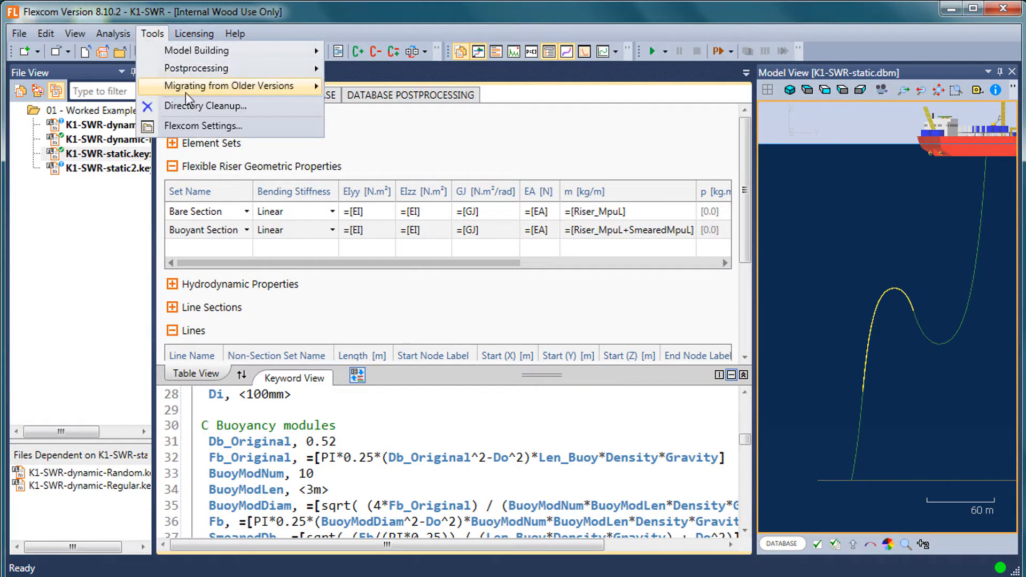
mouse_move(199, 98)
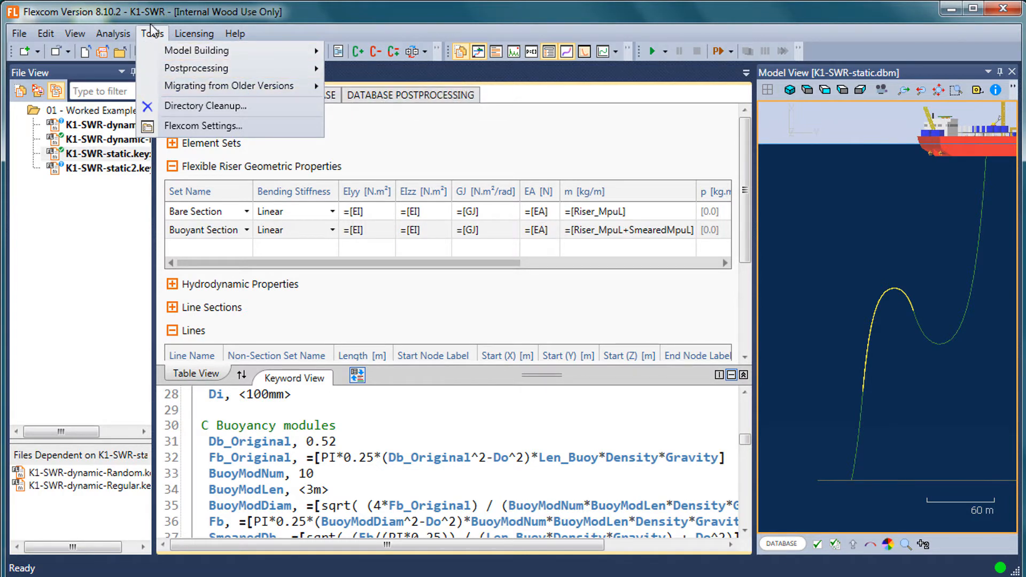
click(199, 127)
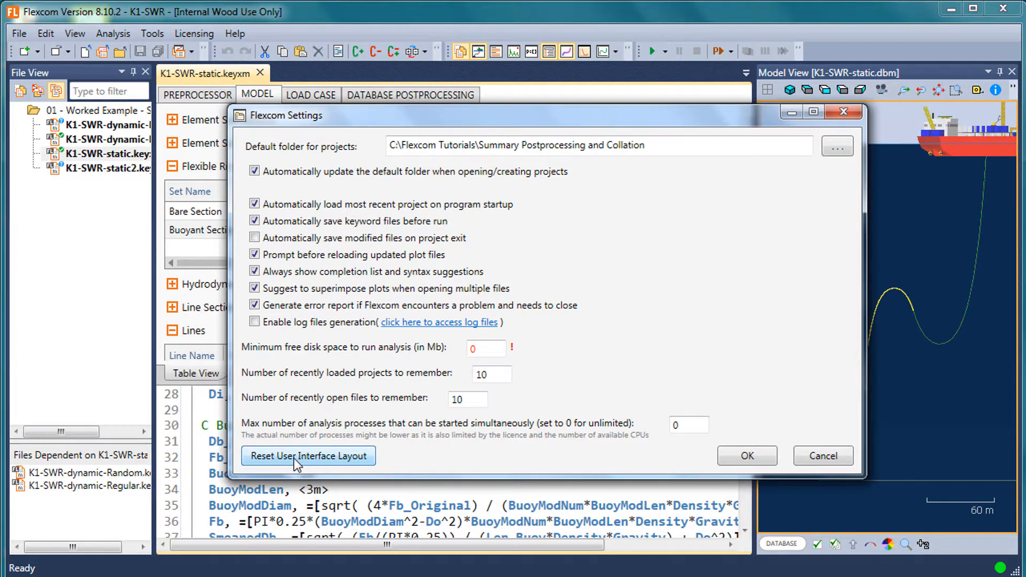
click(822, 459)
Look over the licensing and help options, including the example project categories such as Mooring Systems, without opening any.
click(181, 37)
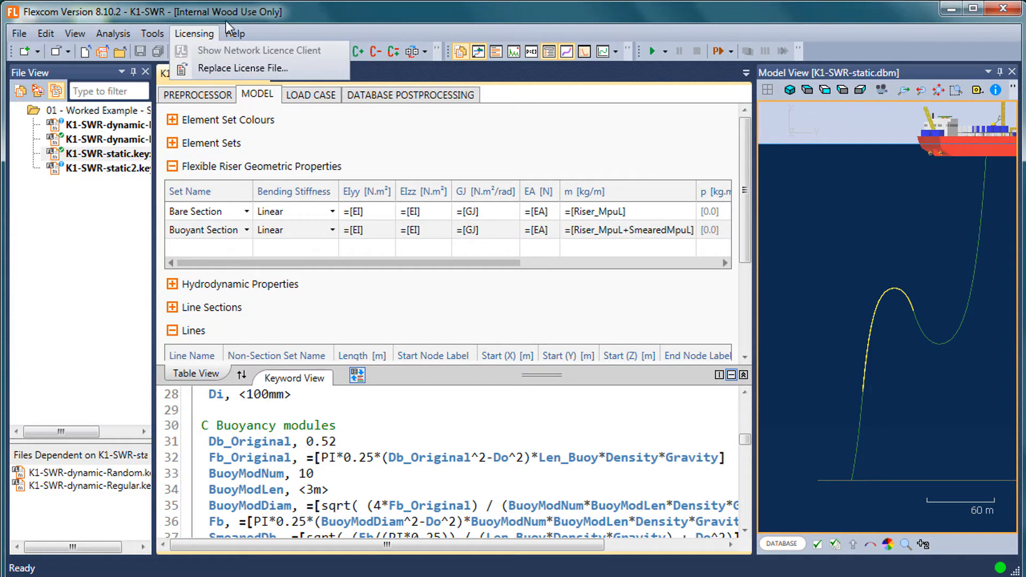
click(240, 32)
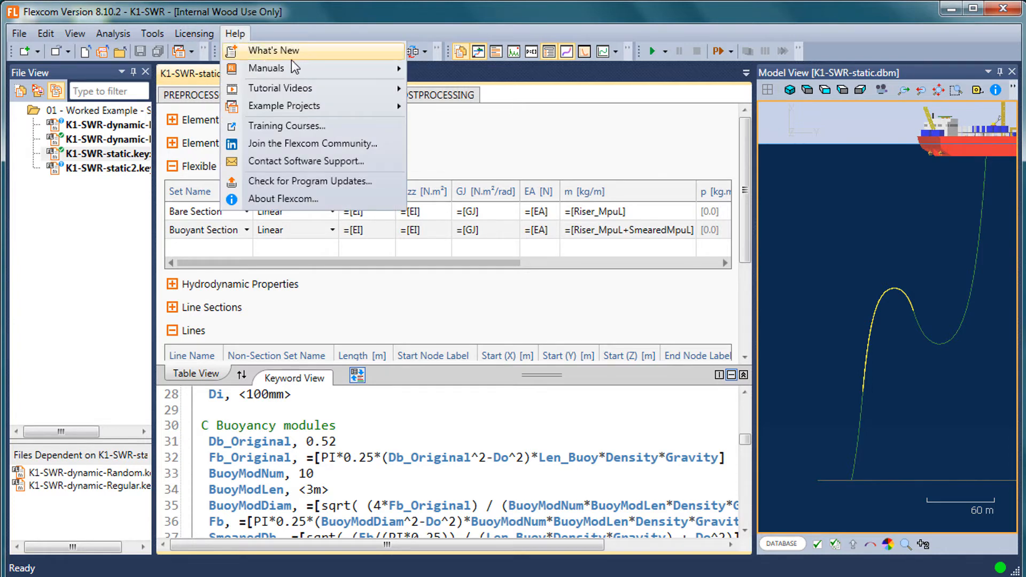
mouse_move(311, 68)
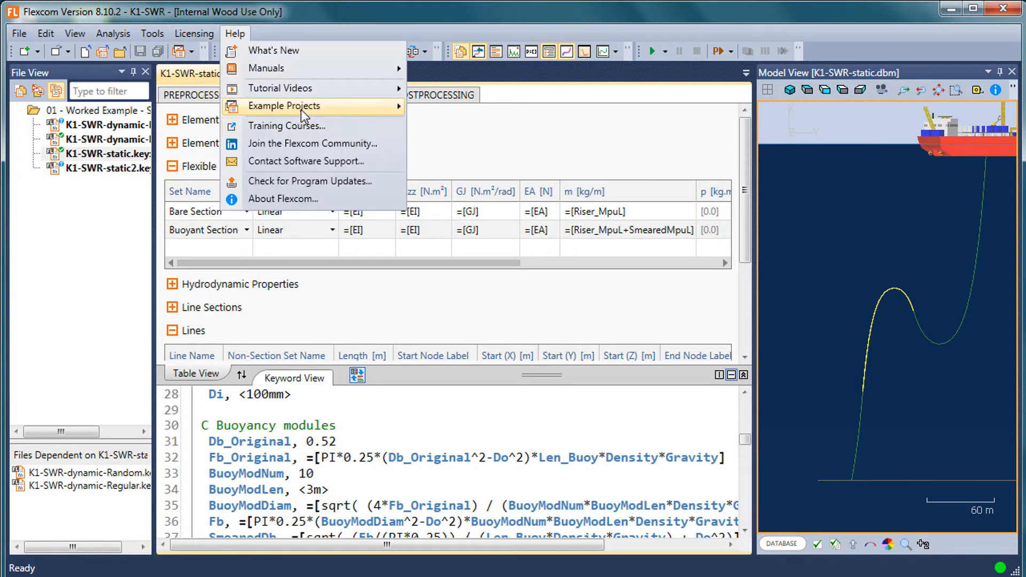
mouse_move(301, 110)
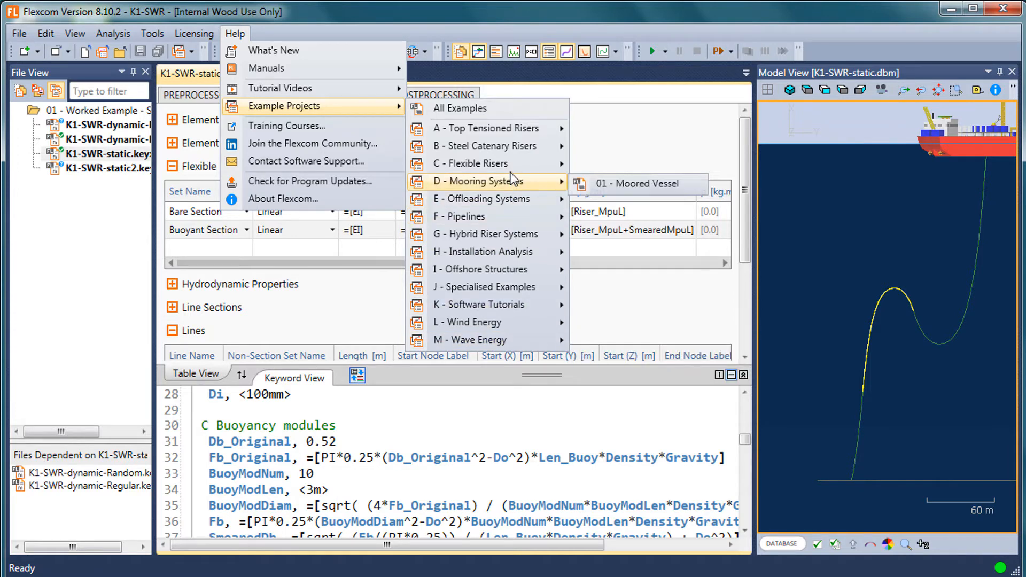
mouse_move(511, 173)
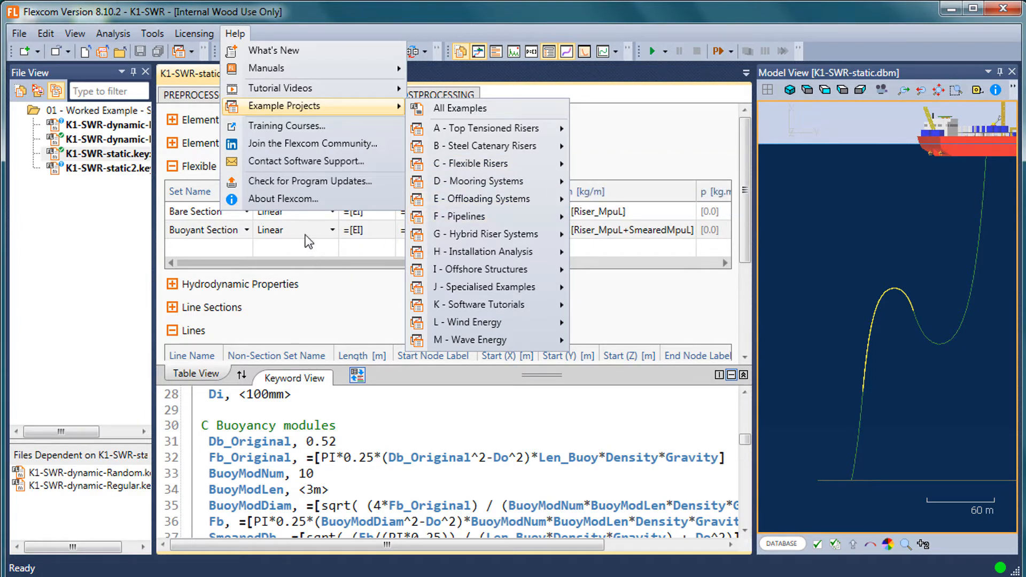
click(324, 295)
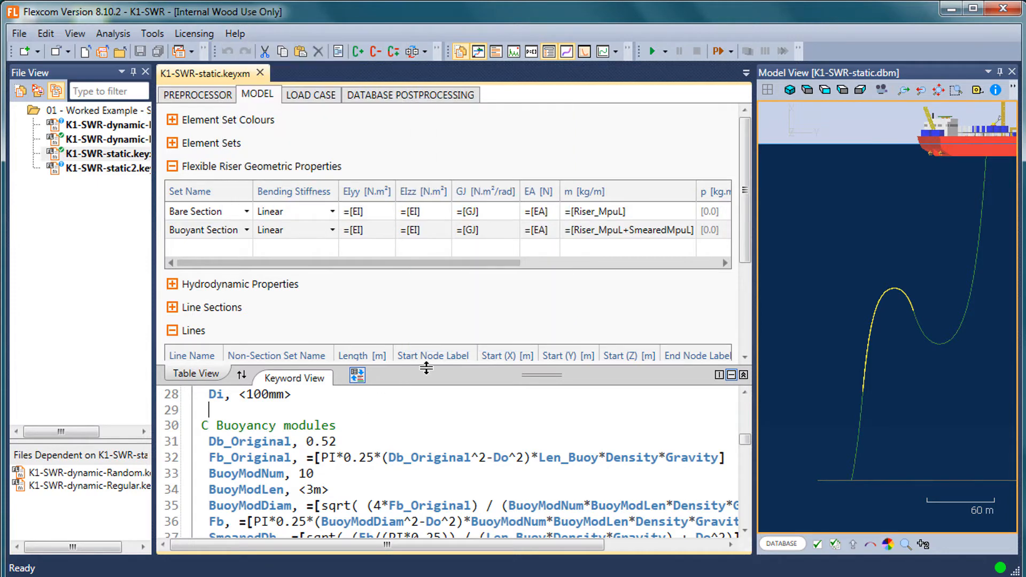
Collapse the Flexible Riser Geometric Properties section and enlarge the Keyword View relative to the Table View.
drag(425, 366, 424, 304)
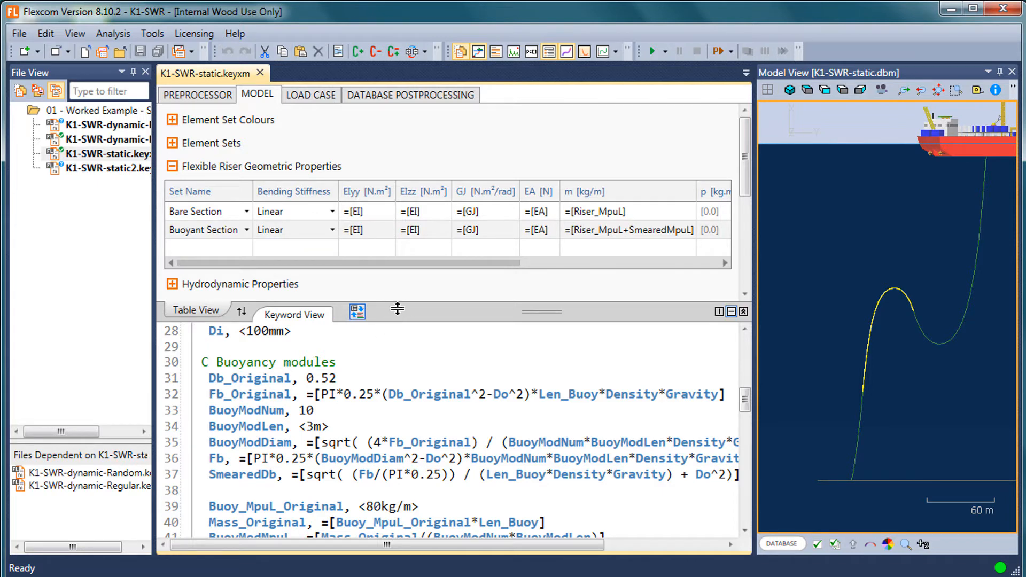
drag(393, 317, 328, 294)
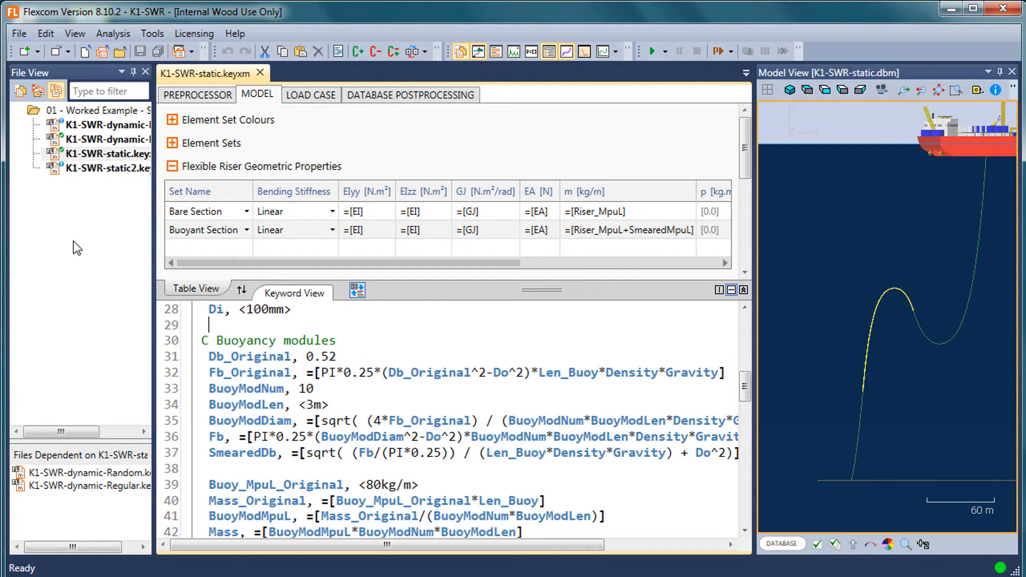
drag(501, 299, 457, 330)
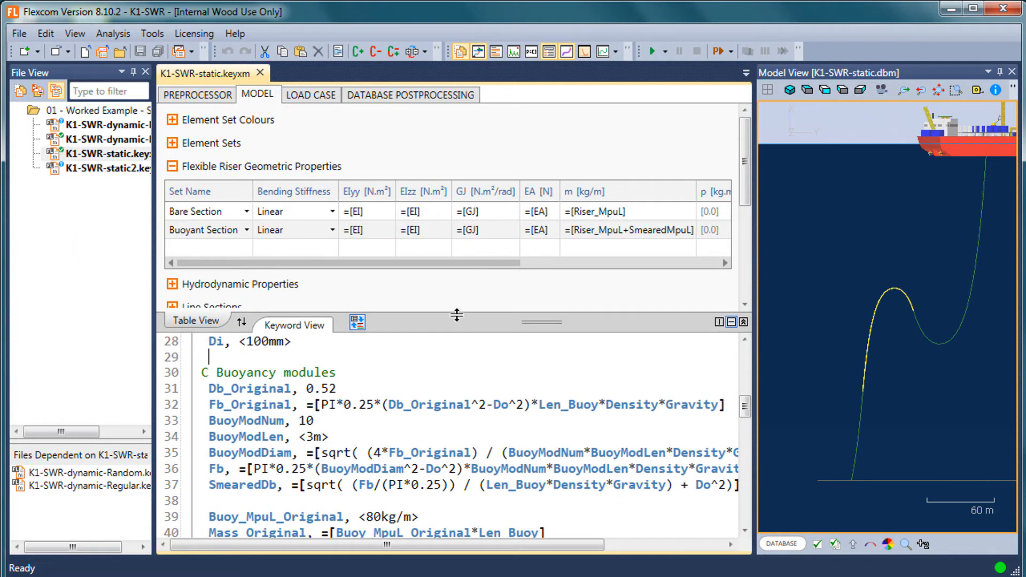
click(172, 167)
mouse_move(463, 312)
mouse_down()
mouse_move(464, 302)
mouse_move(465, 324)
mouse_up()
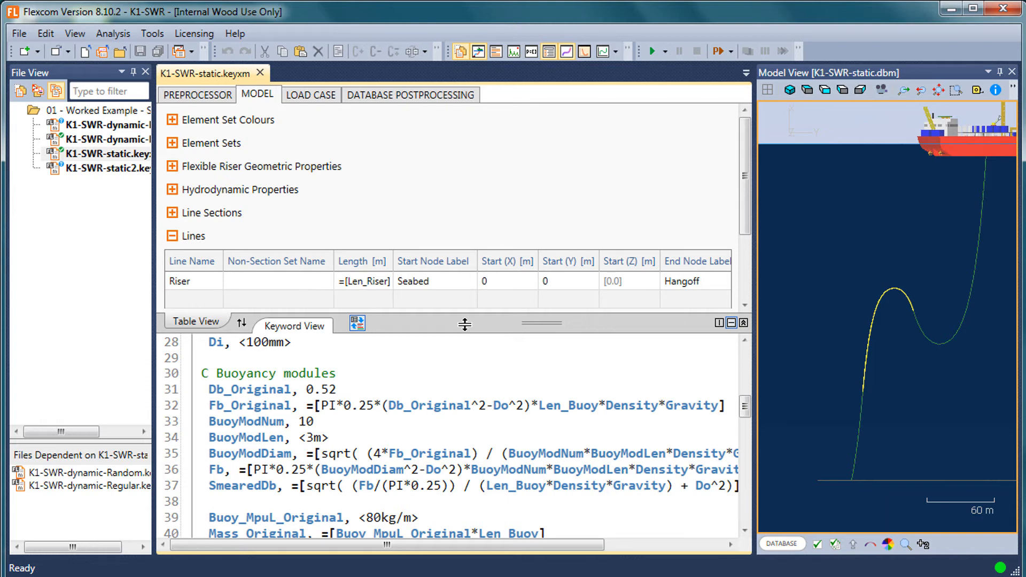
drag(464, 324, 465, 287)
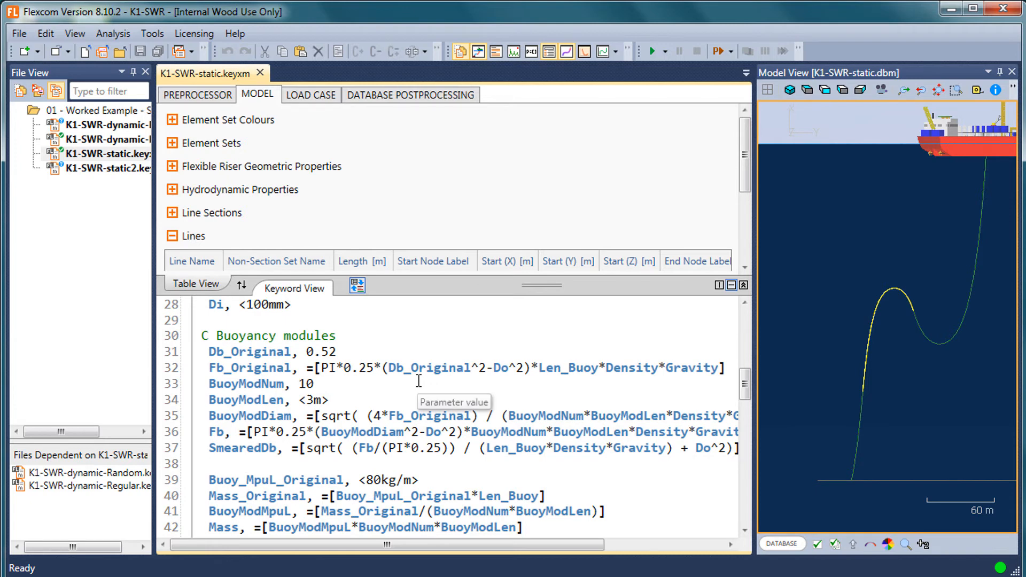